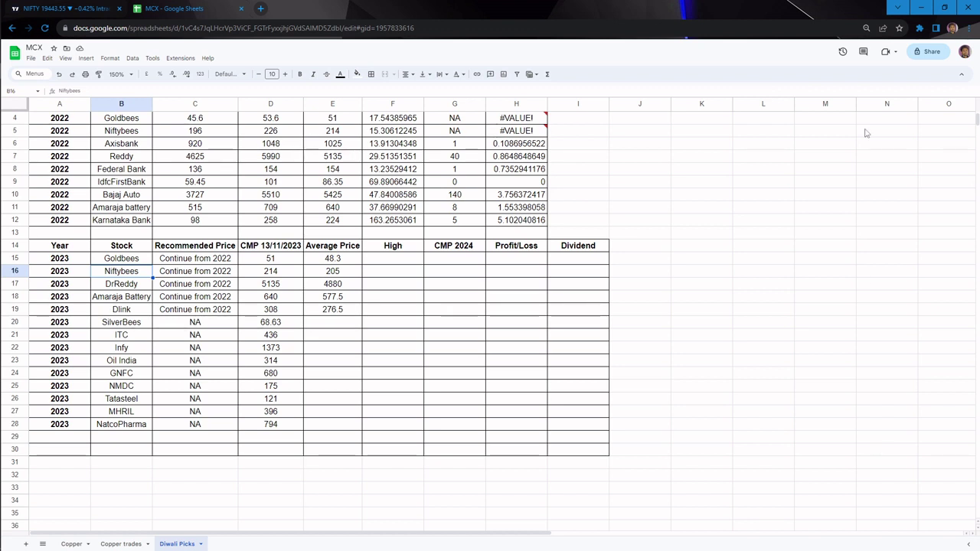
Step: Compare Dr Reddy's 2022 recommended price 4625 with its current 5135 and high 5990
click(199, 159)
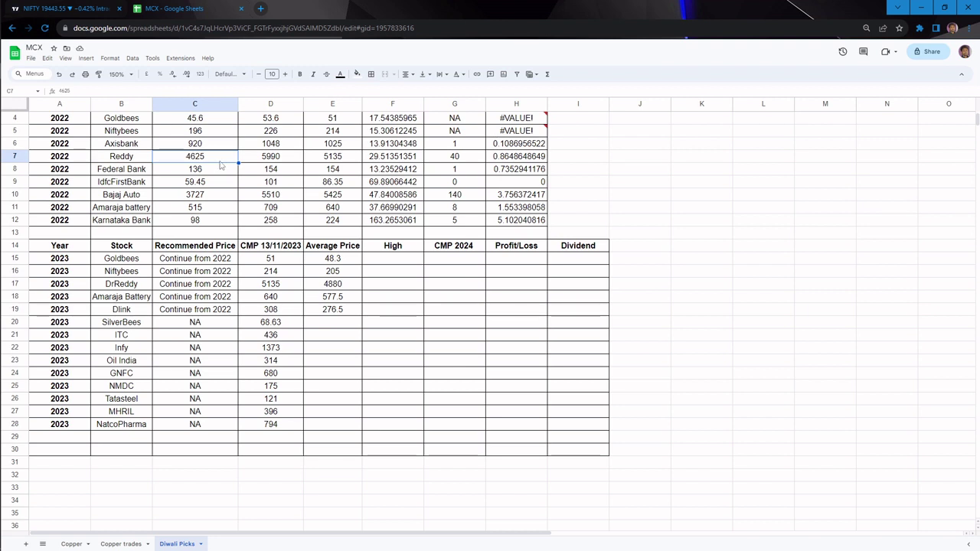
click(321, 160)
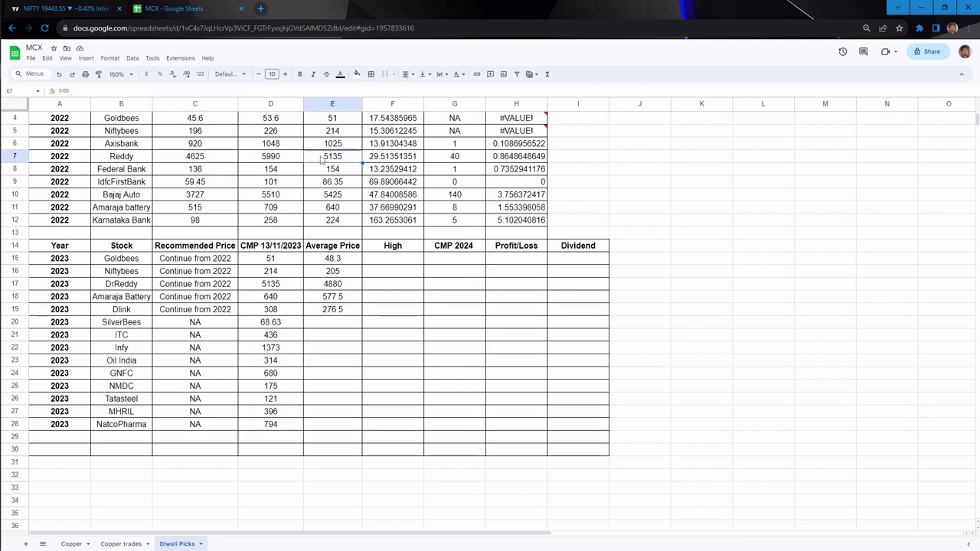
click(295, 160)
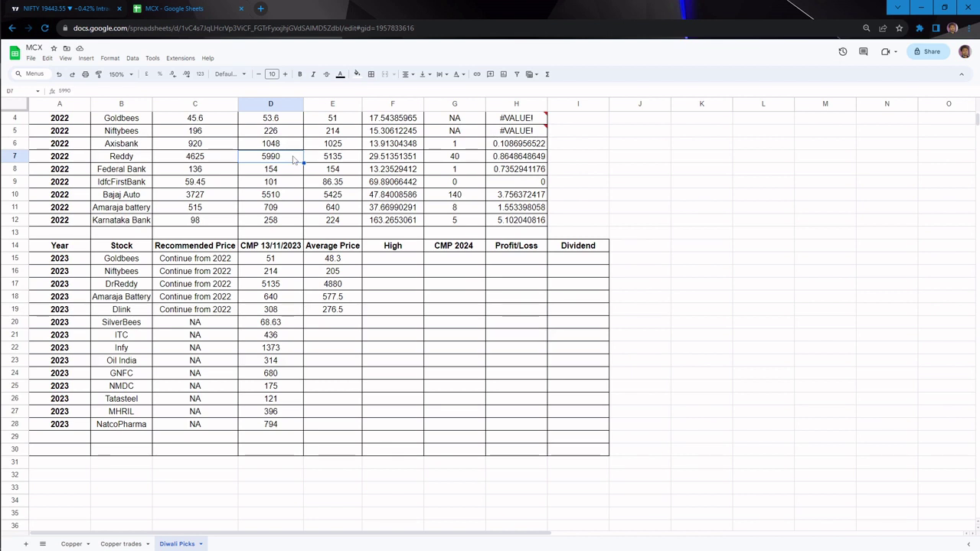
click(219, 161)
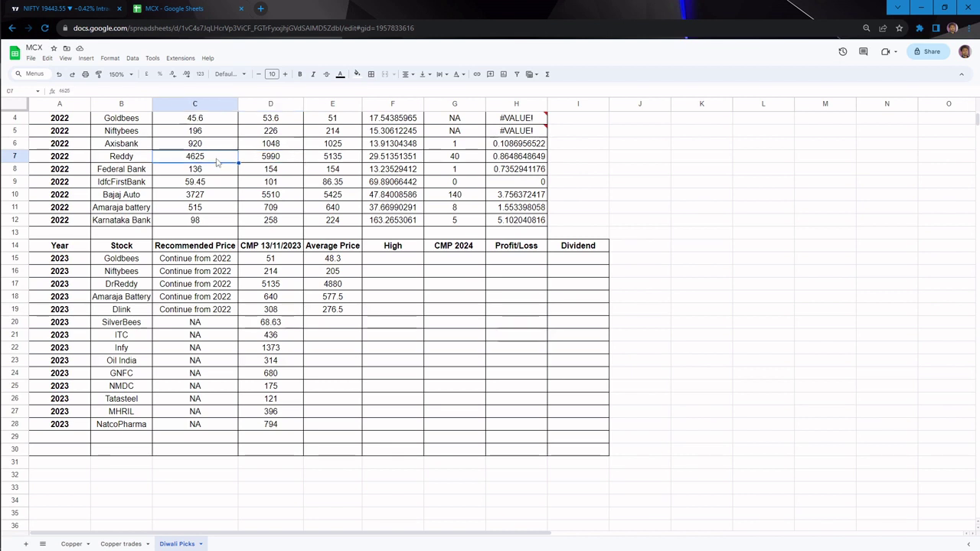
click(269, 158)
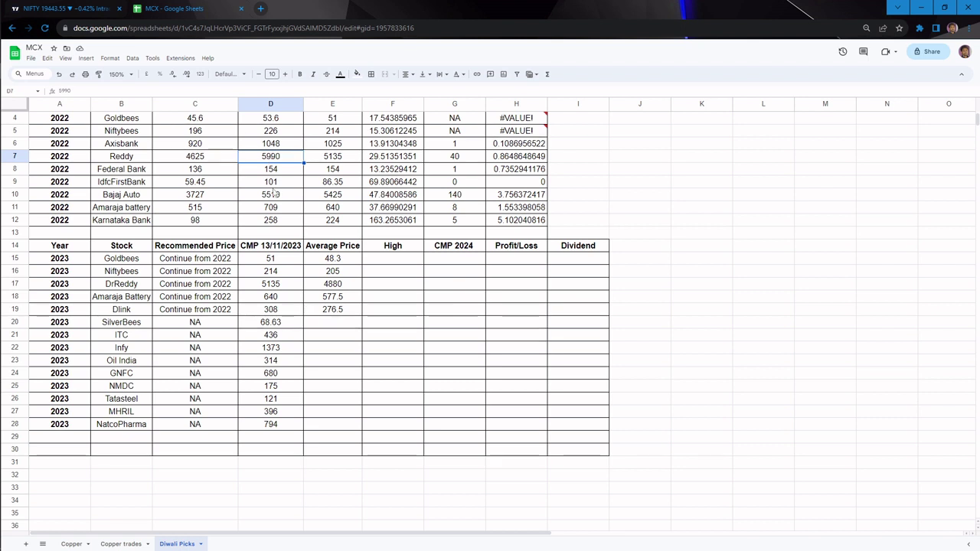
click(333, 161)
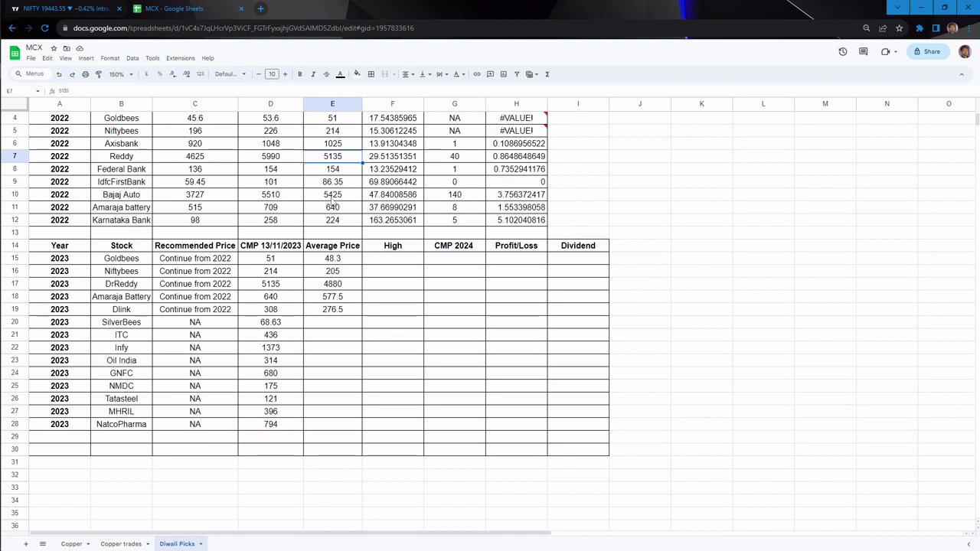
Step: Load the DRREDDY monthly chart and rescale it to show recent years at higher prices
click(55, 6)
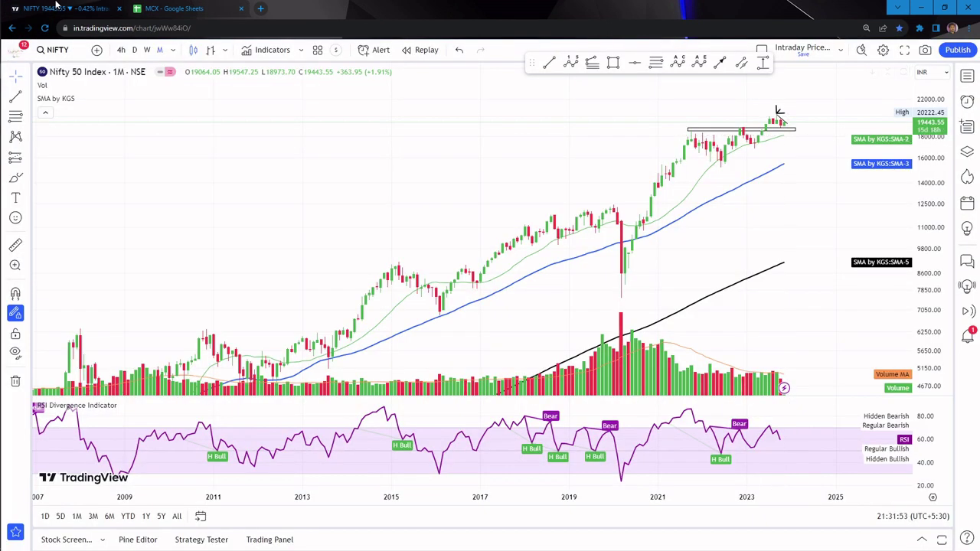
text(REDD)
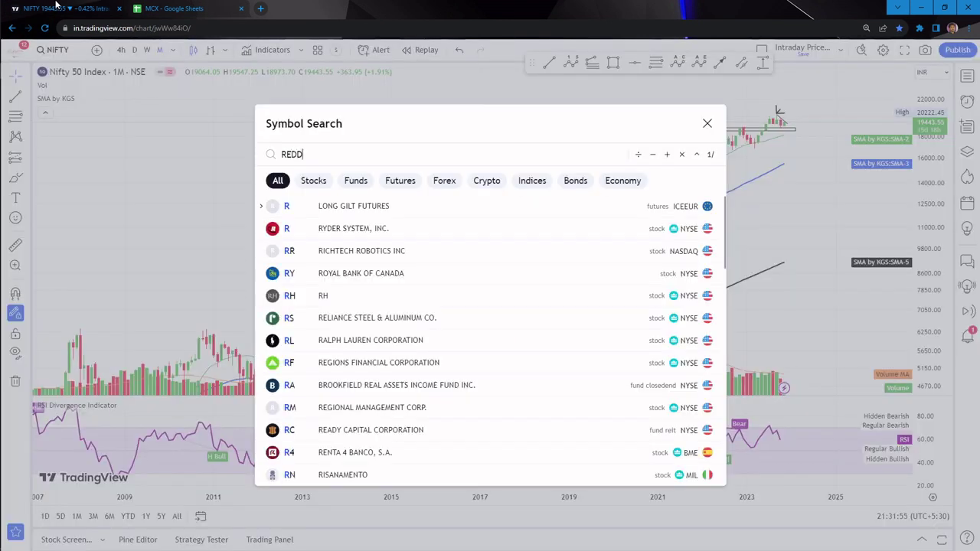
text(Y)
key(Down)
key(Return)
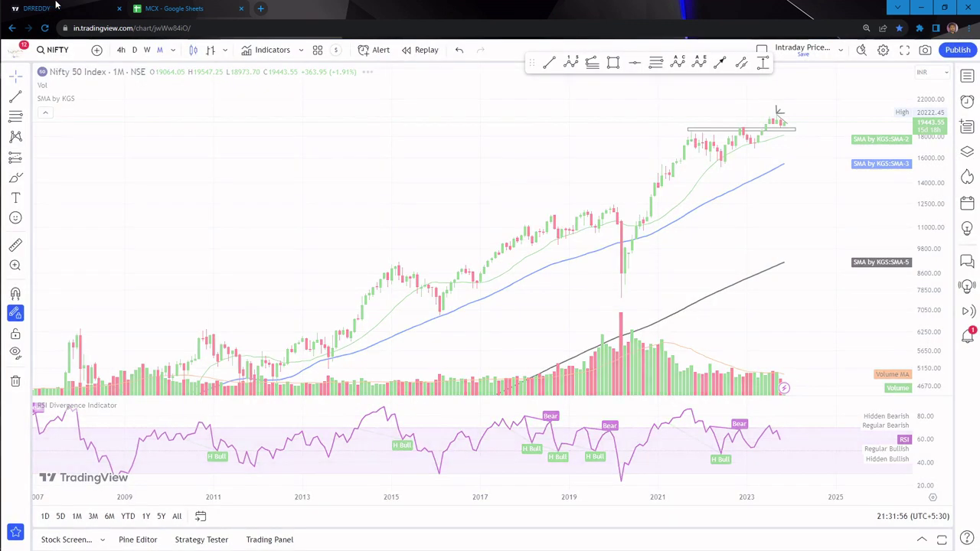
drag(784, 247, 682, 322)
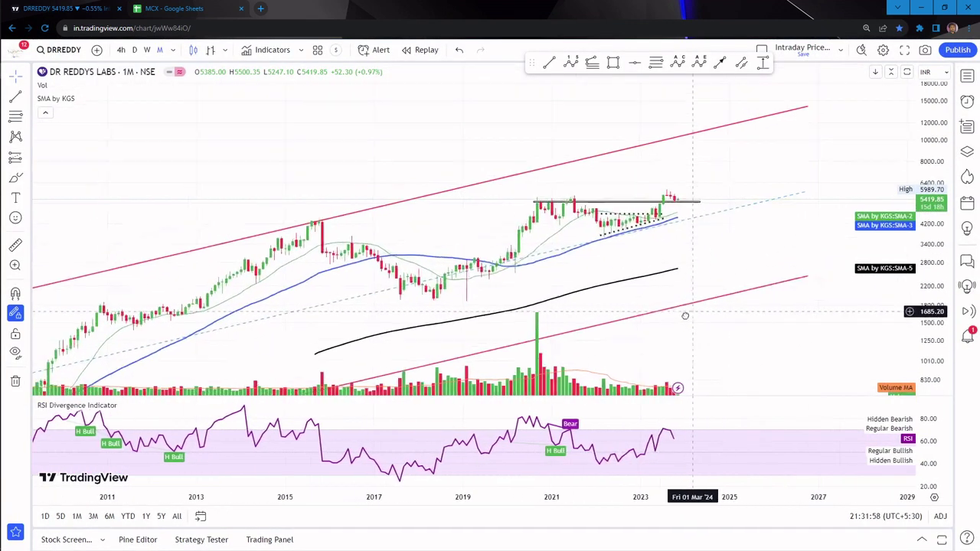
drag(931, 322, 931, 264)
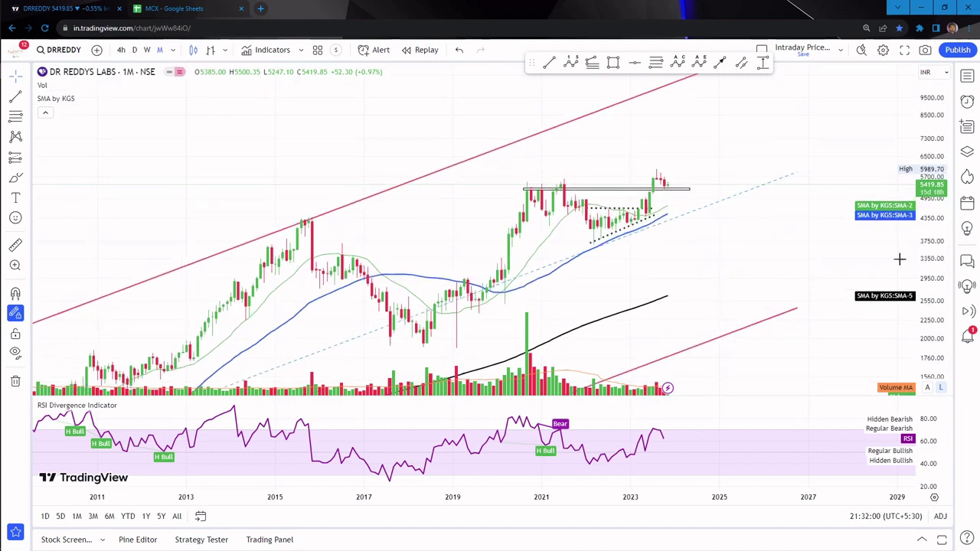
drag(793, 257, 796, 240)
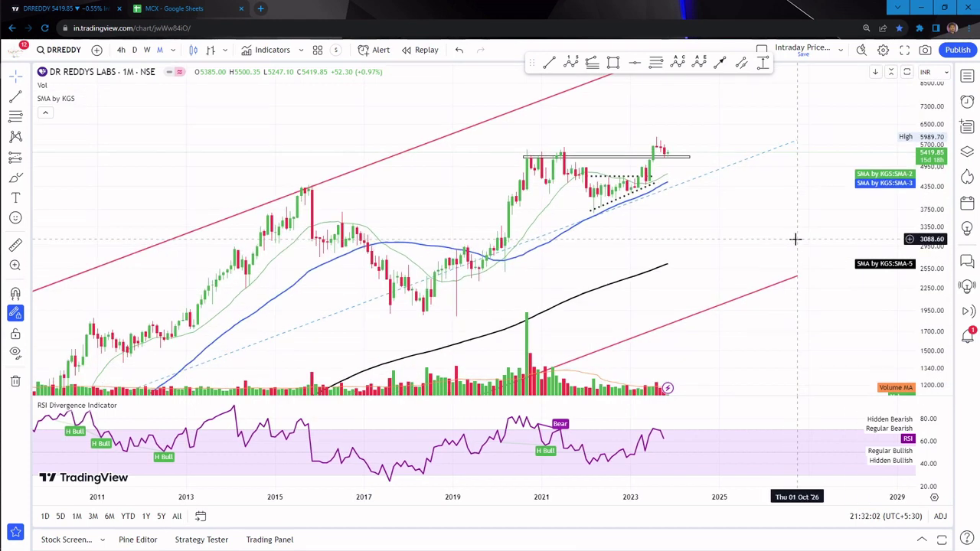
key(alt+Tab)
key(alt+Tab)
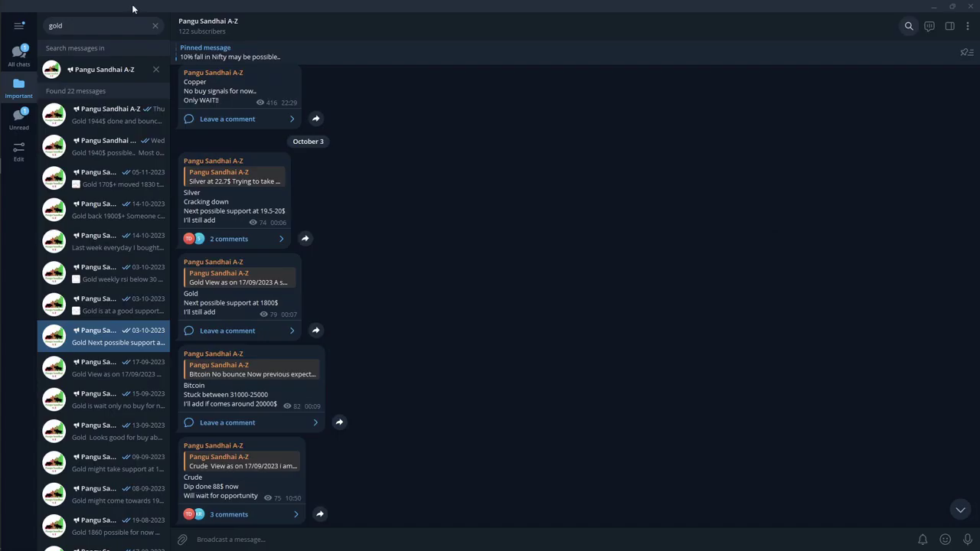
Step: Search the Telegram channel for 'reddy' and select the post claiming 30% returns
click(154, 27)
text(er)
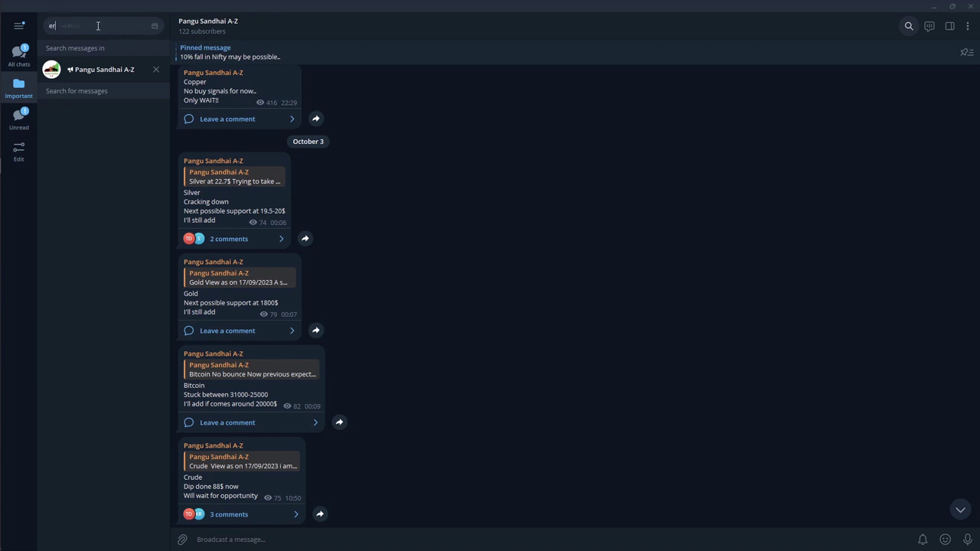
key(BackSpace)
key(BackSpace)
text(reddy)
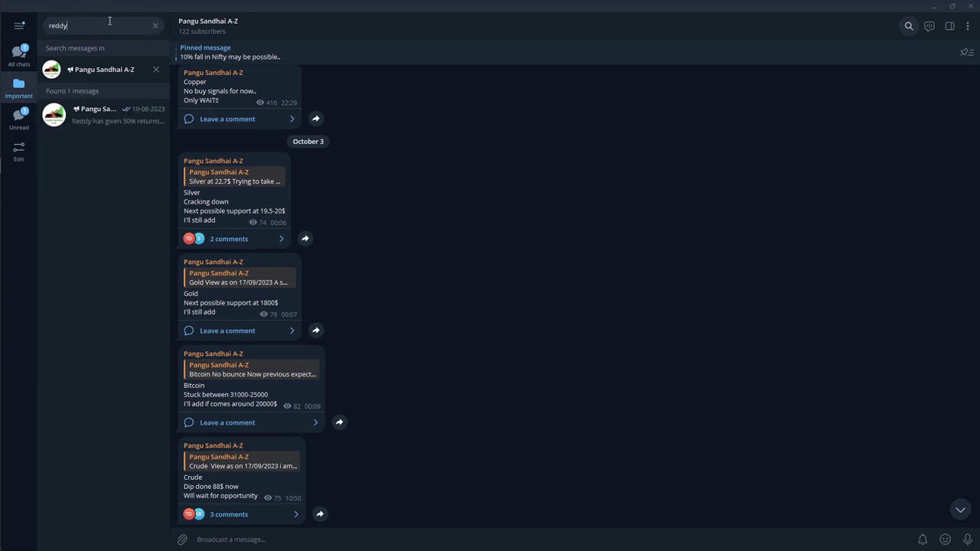
click(111, 123)
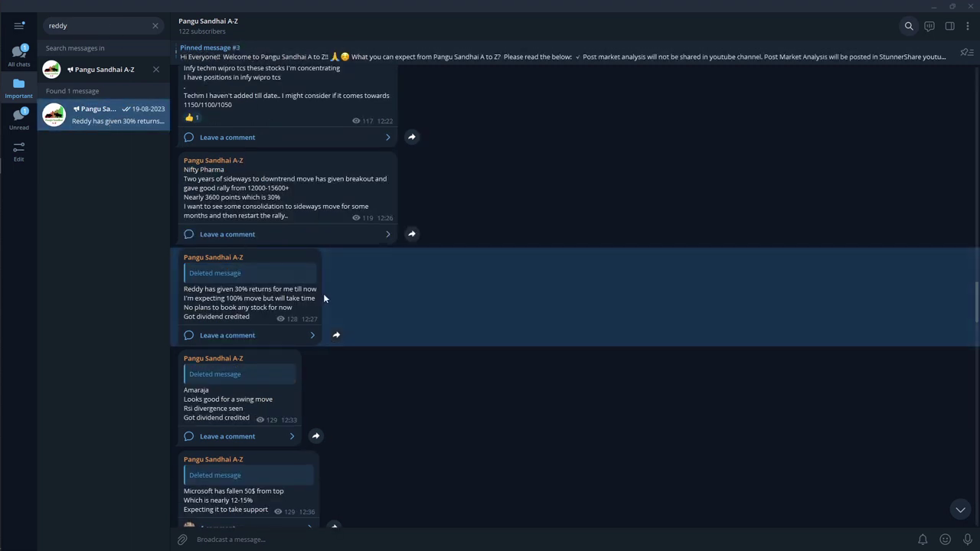
drag(242, 298, 308, 300)
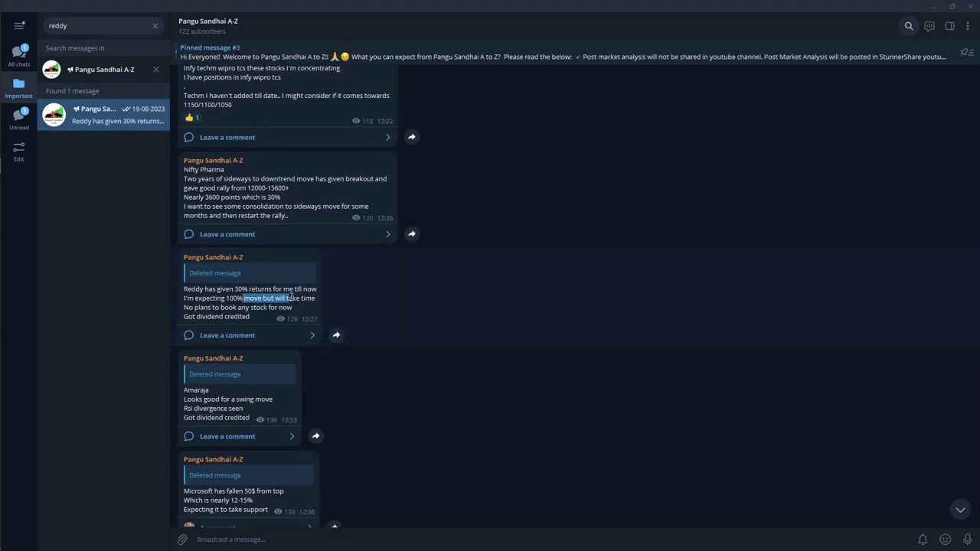
mouse_move(190, 307)
mouse_down()
mouse_move(282, 308)
mouse_move(182, 299)
mouse_up()
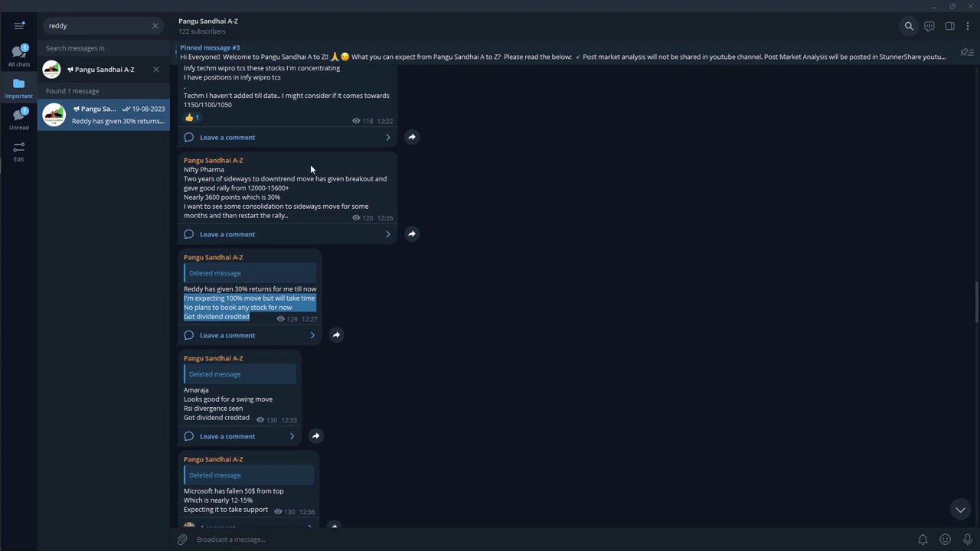
mouse_move(318, 114)
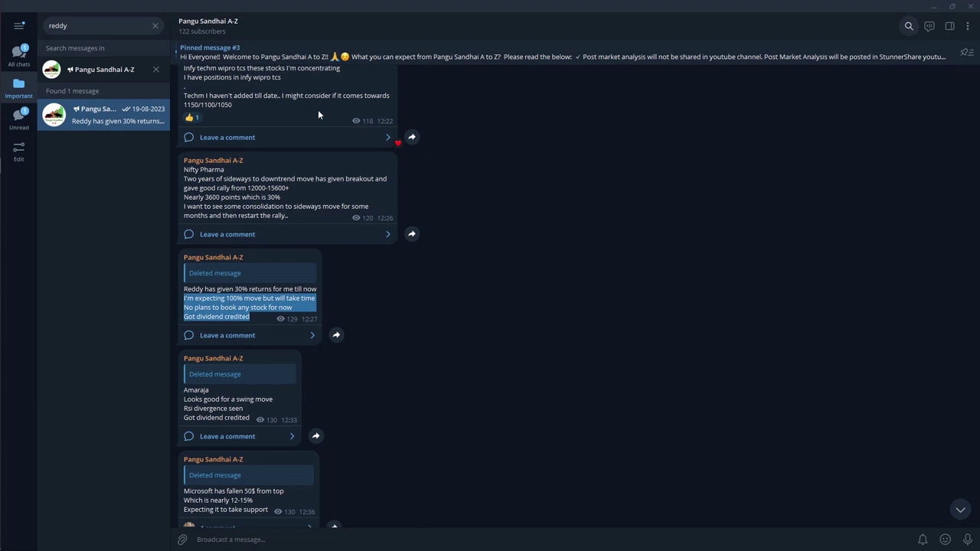
key(alt+Tab)
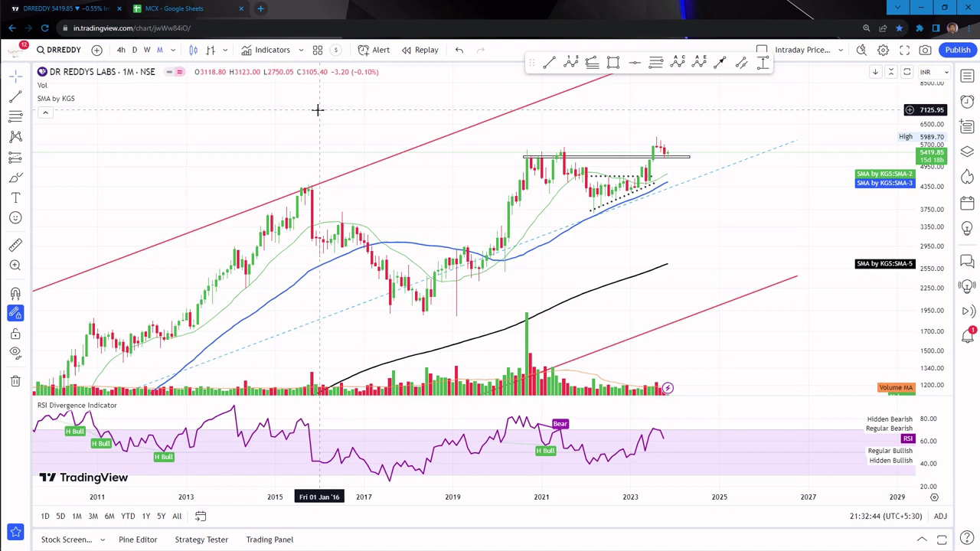
click(173, 8)
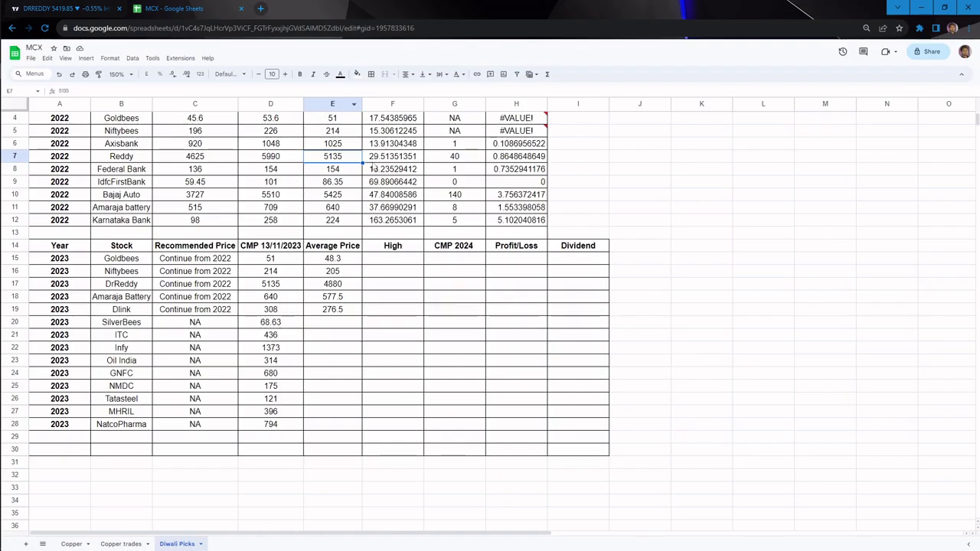
click(516, 156)
scroll(491, 200, up, 1)
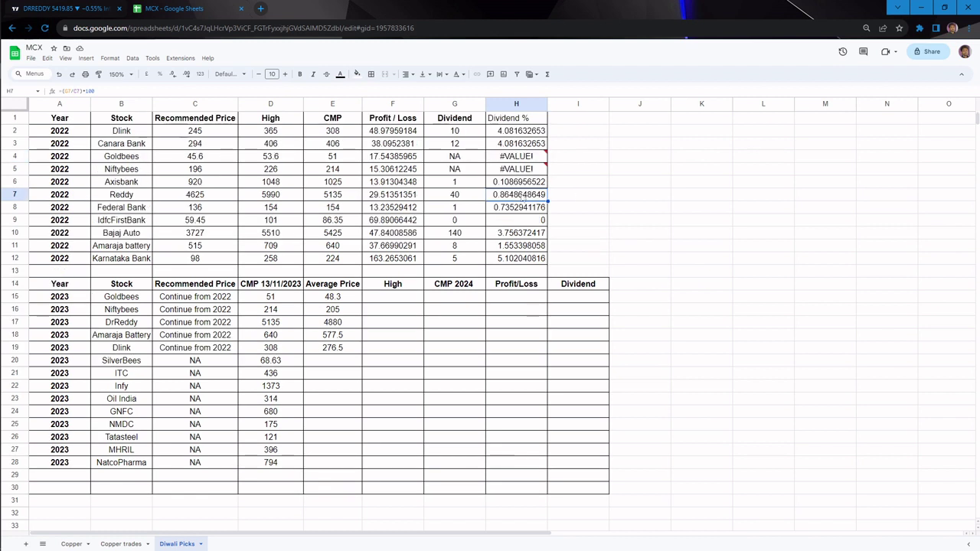
click(451, 201)
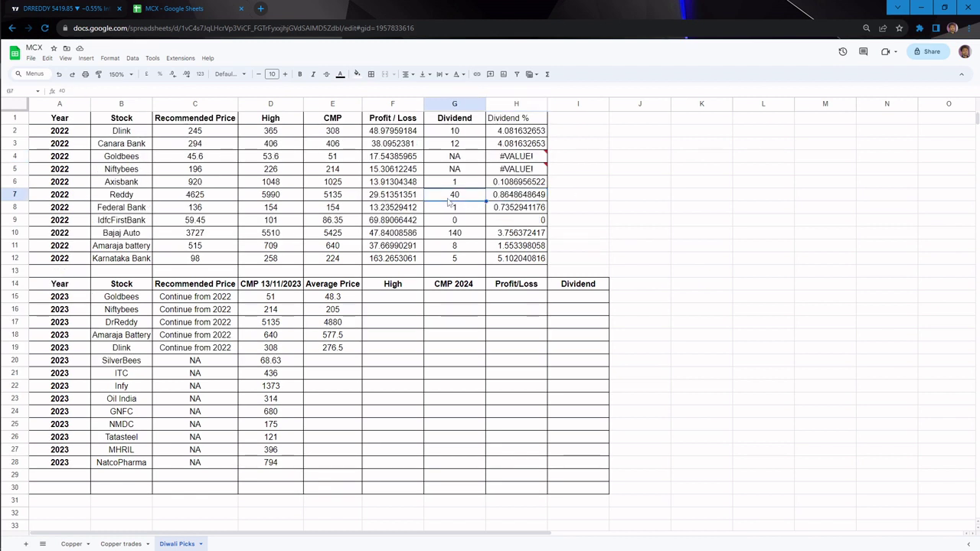
click(76, 9)
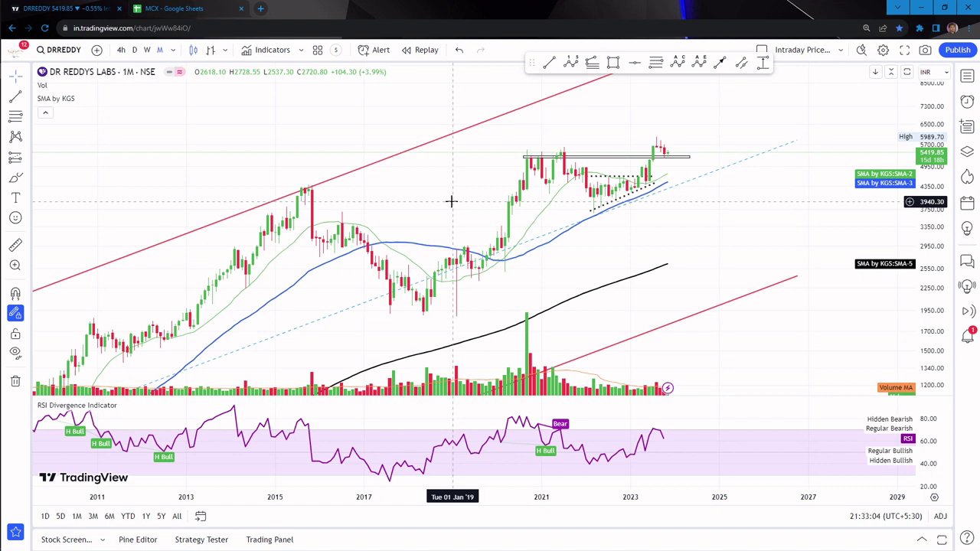
Step: Compress and pan the DRREDDY chart so its full history and lower trendline fit
scroll(733, 205, down, 1)
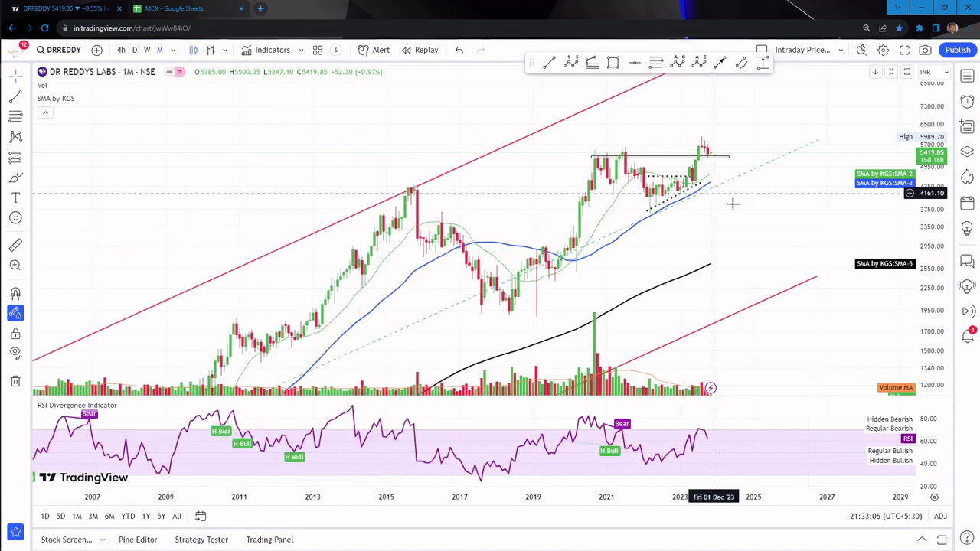
drag(785, 212, 757, 151)
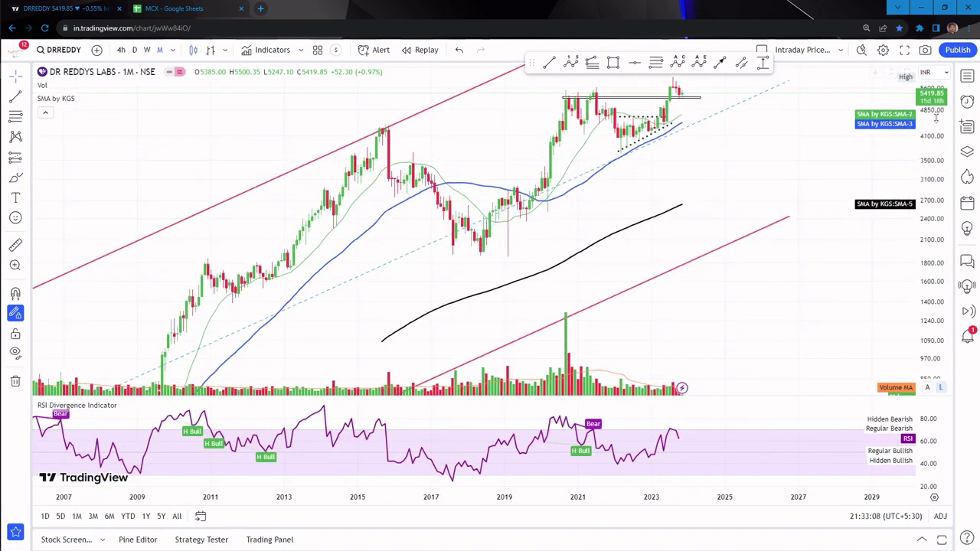
drag(936, 116, 935, 199)
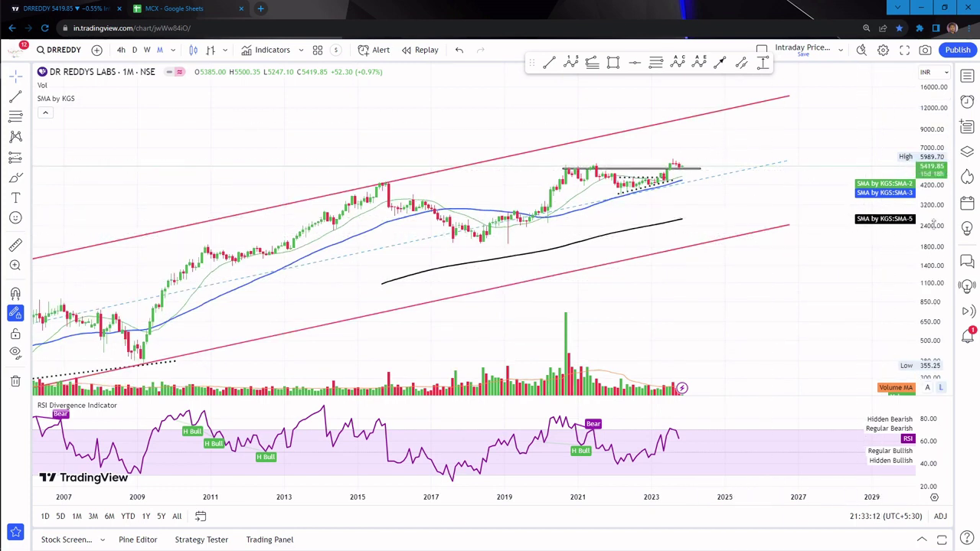
drag(934, 222, 932, 190)
scroll(820, 258, down, 3)
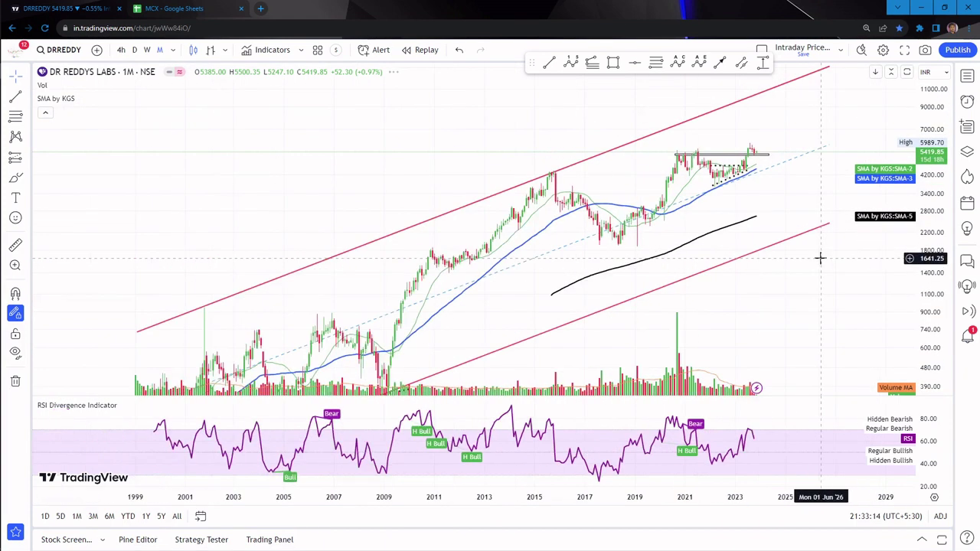
drag(817, 320, 814, 241)
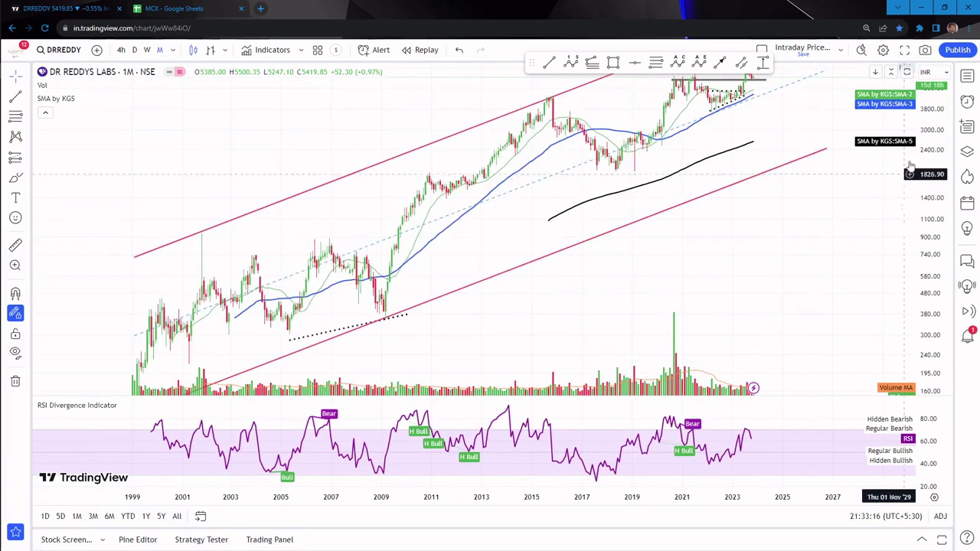
drag(935, 130, 929, 230)
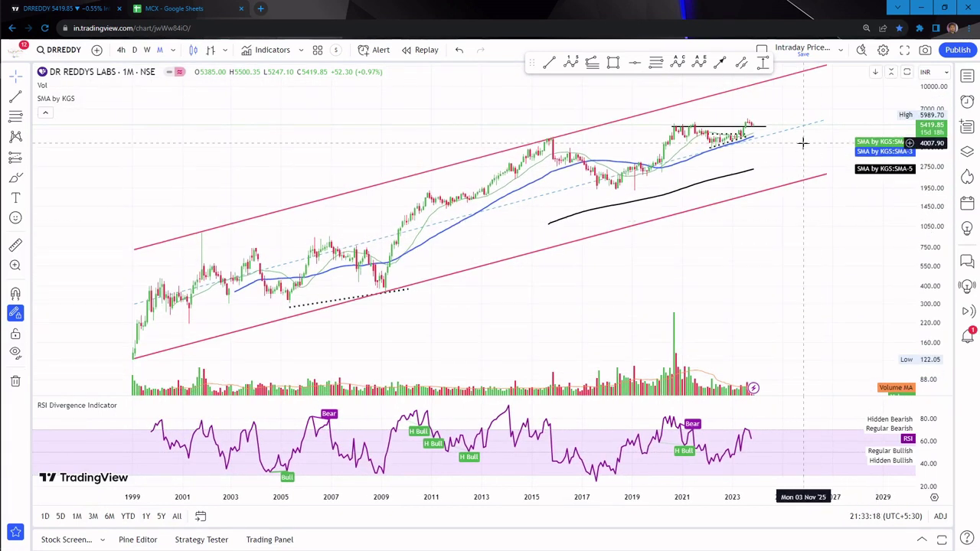
drag(803, 142, 739, 170)
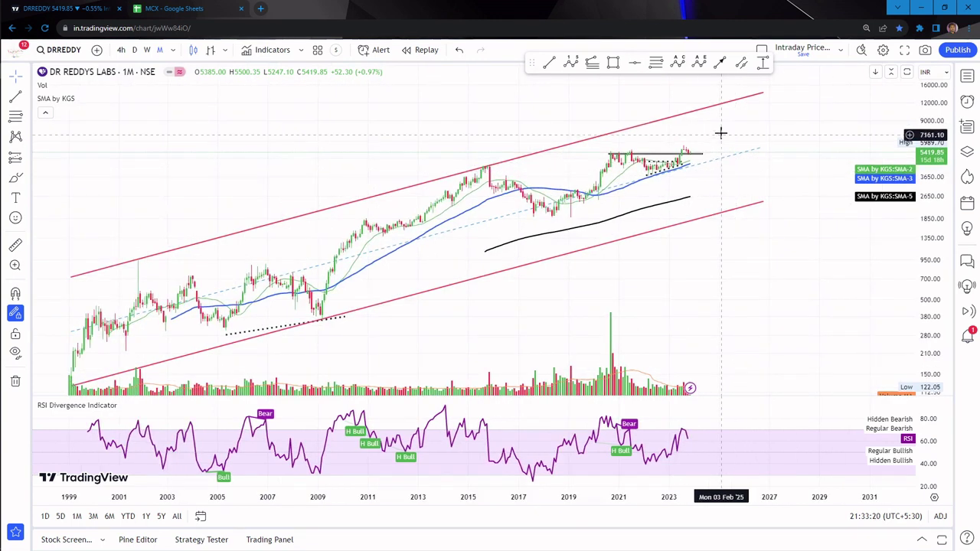
Step: Inspect the pink price channel, then open MarketSmith India's evaluation page in a new tab
click(707, 111)
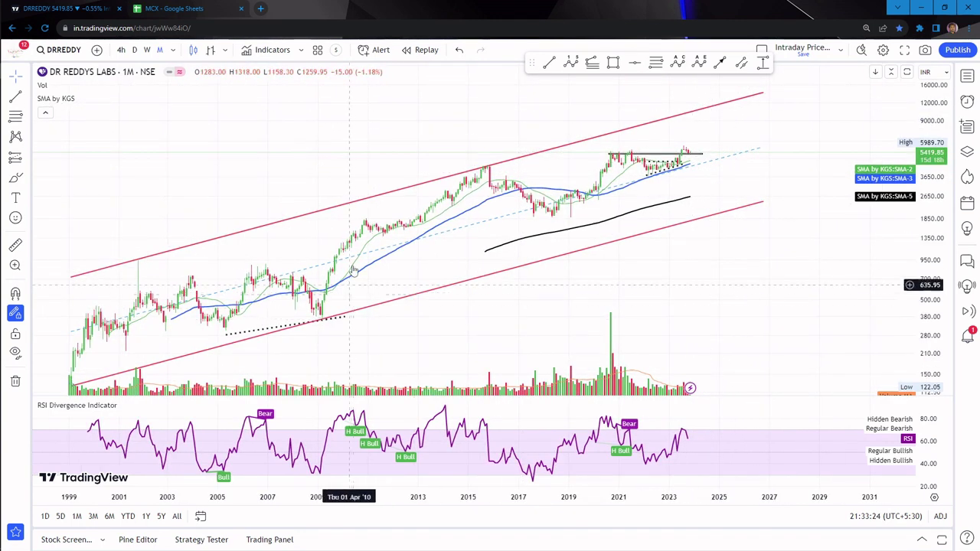
click(562, 215)
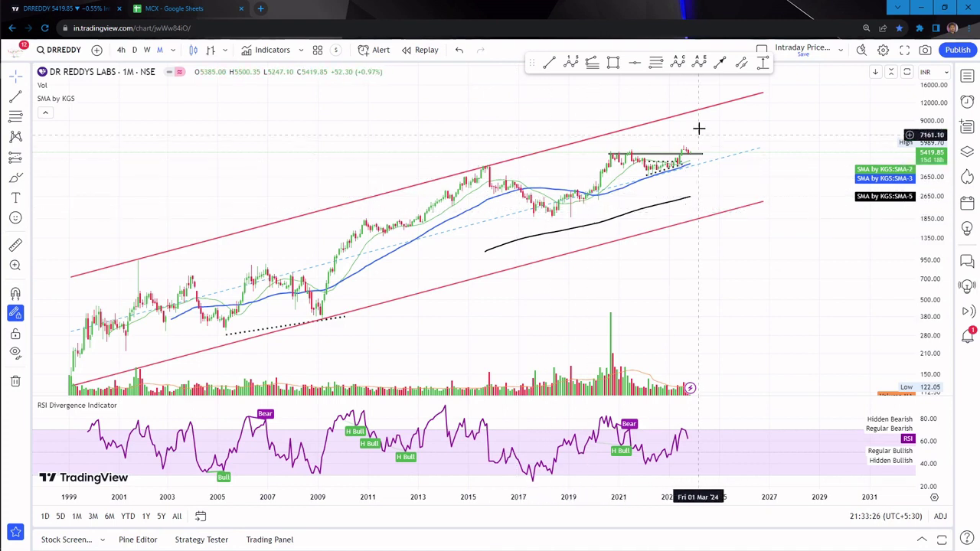
click(715, 107)
click(709, 188)
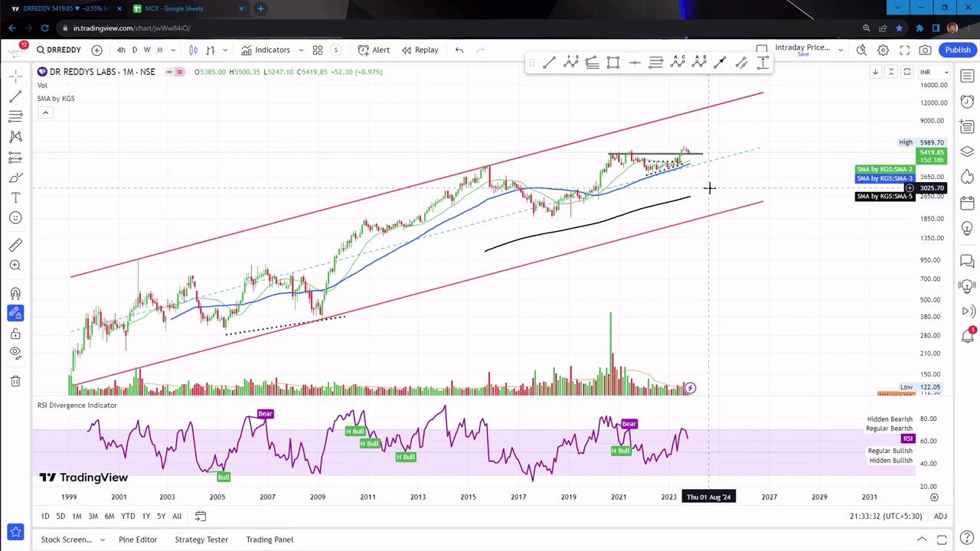
click(261, 8)
click(877, 48)
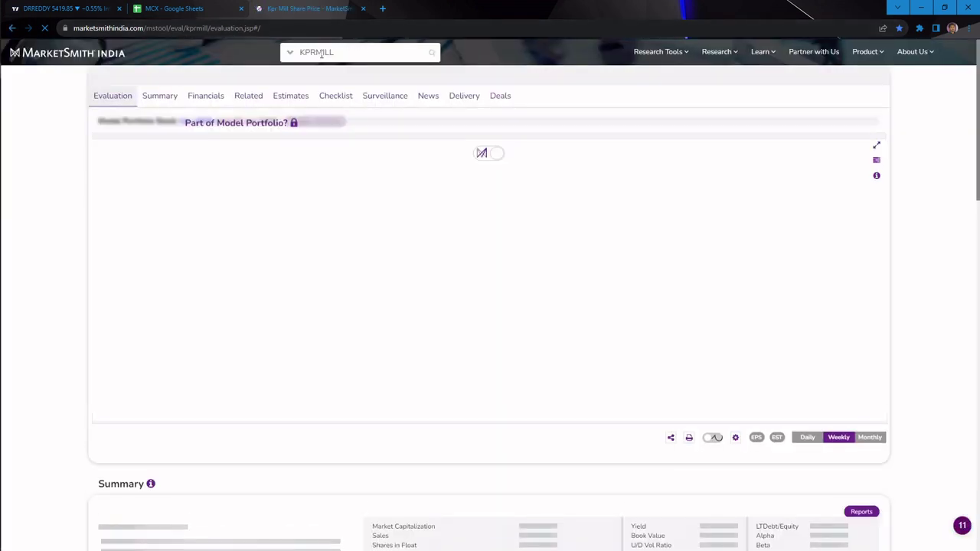
Step: Load Dr. Reddy's Laboratories on MarketSmith and select its summary P/E ratio of 24
click(319, 52)
text(redd)
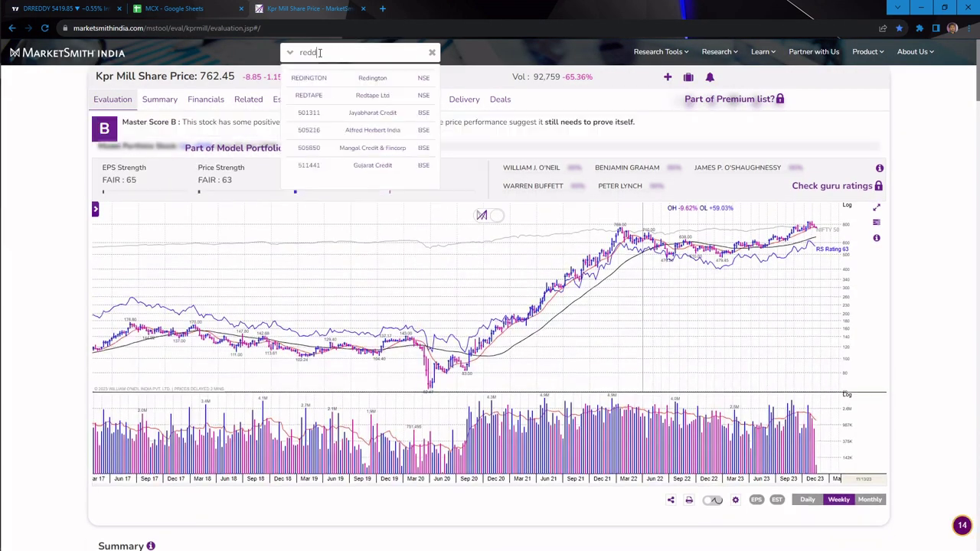
text(y)
click(313, 78)
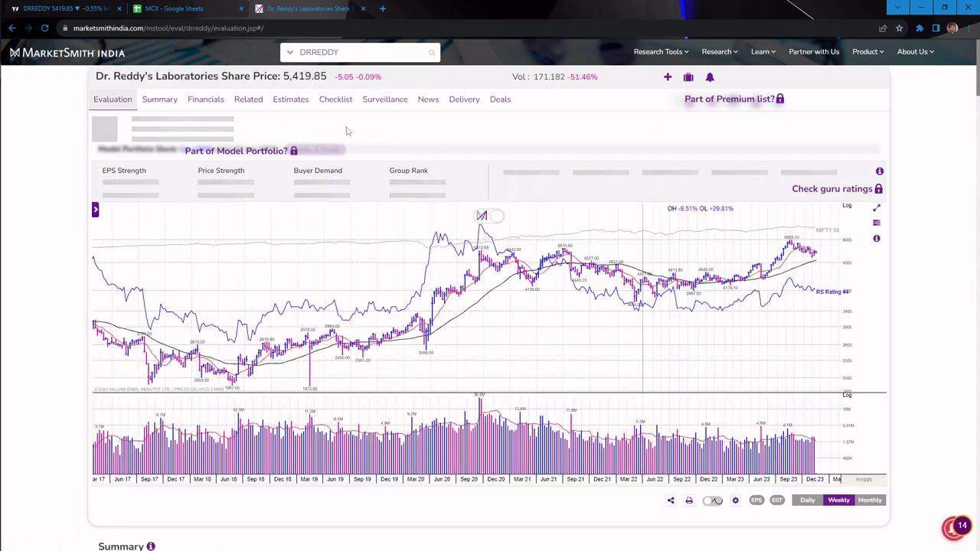
scroll(373, 174, down, 3)
scroll(477, 281, down, 1)
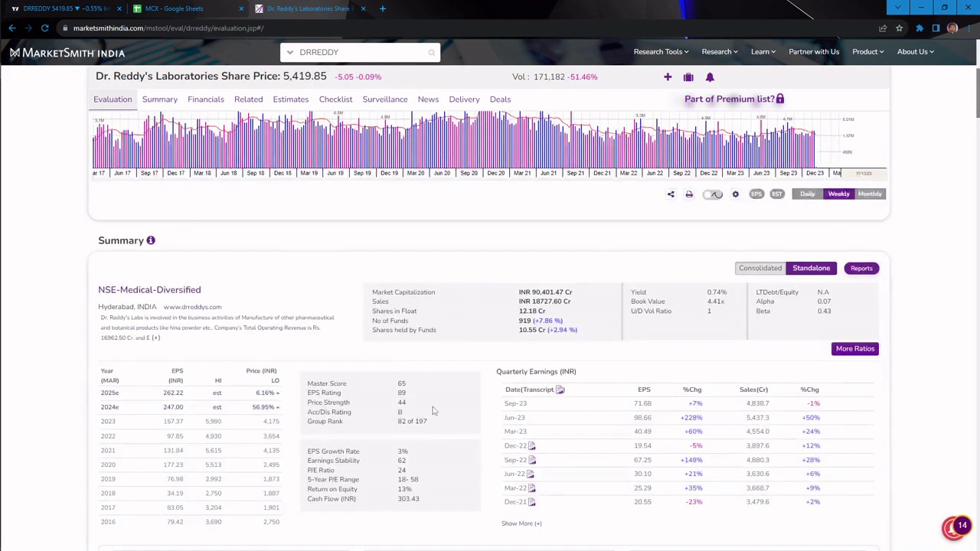
double_click(402, 471)
click(324, 29)
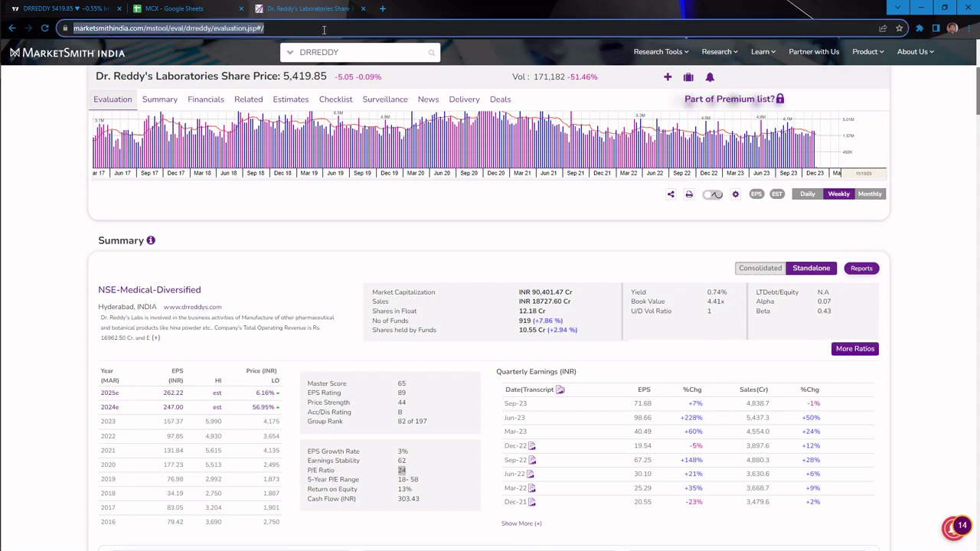
Step: Search Google for 'nifty pharma sector PE' and highlight the 33.04 P/E in Key Metrics
text(nifty)
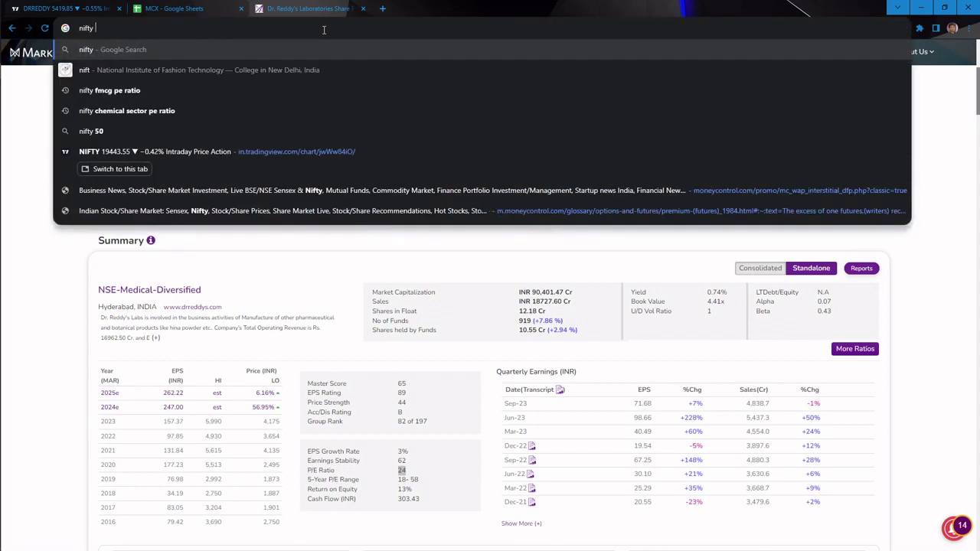
text( pharma sect)
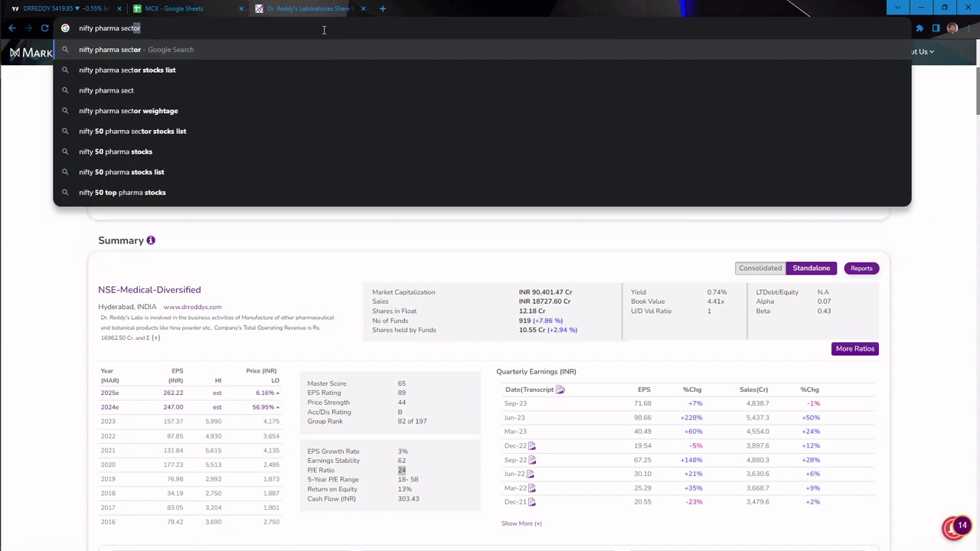
text(or PE)
key(Return)
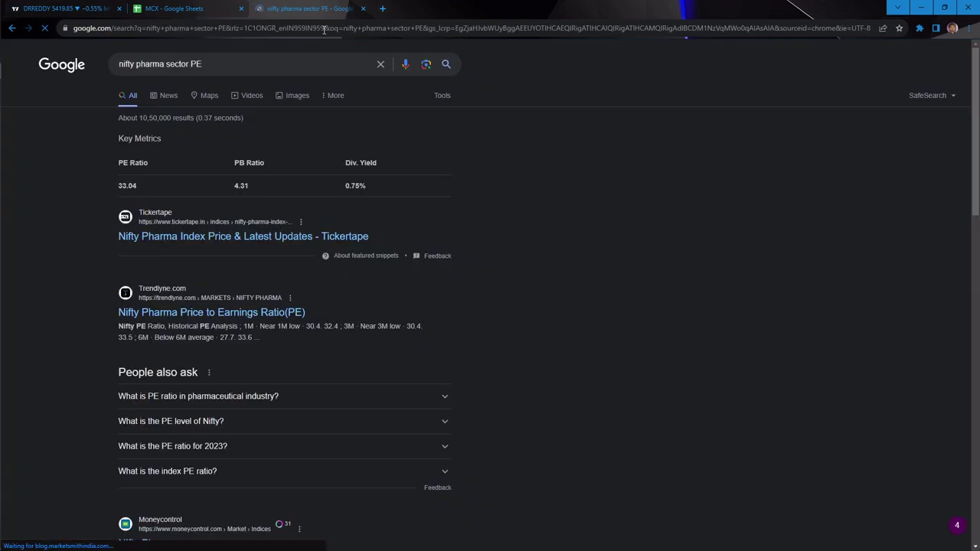
drag(118, 186, 142, 188)
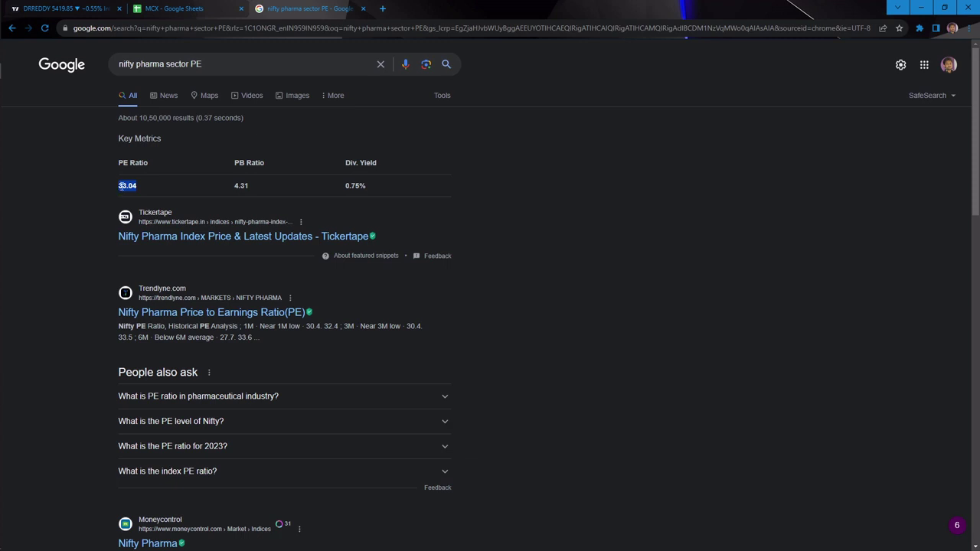
drag(115, 162, 154, 187)
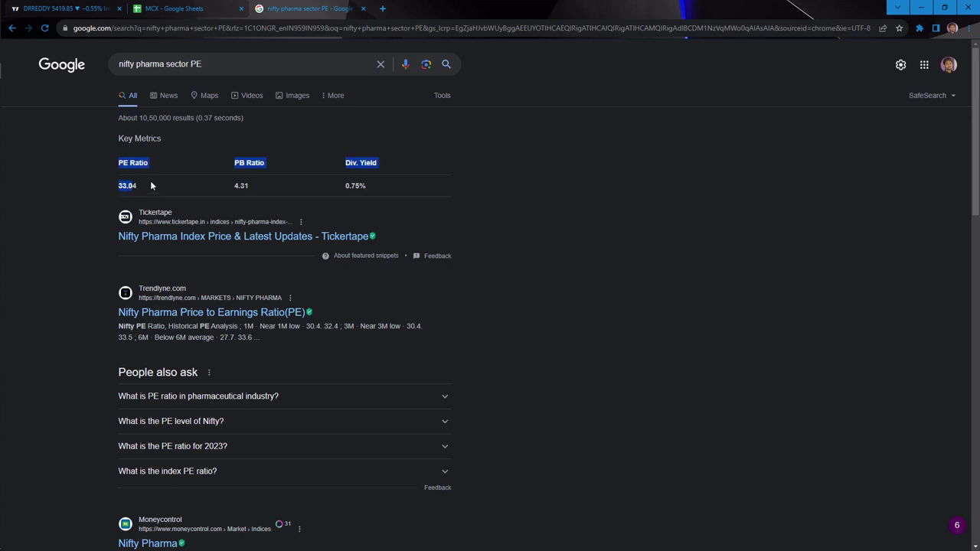
Step: Return to the DRREDDY chart, pan toward recent years, and start a 'NIFTY PHA' symbol search
click(55, 9)
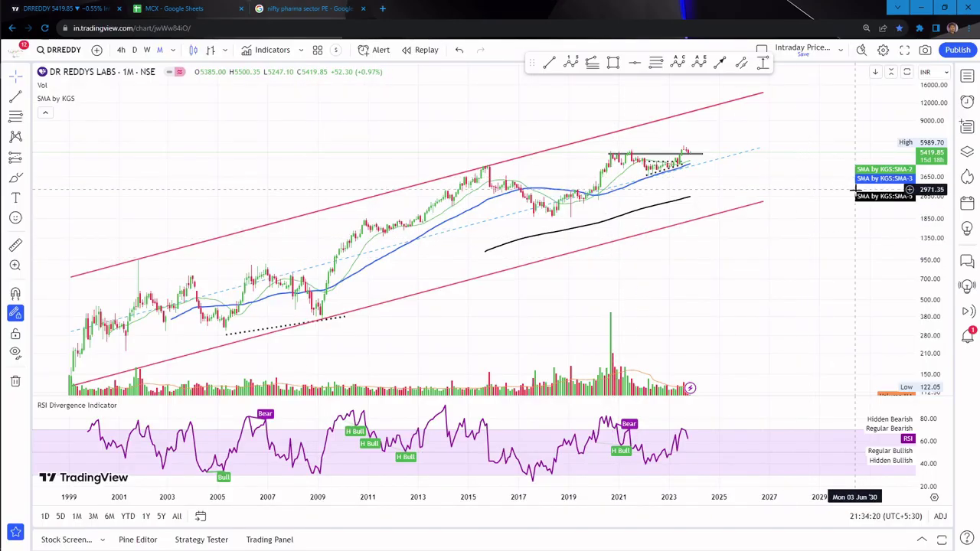
mouse_move(856, 189)
mouse_down()
mouse_move(830, 195)
mouse_move(801, 166)
mouse_move(794, 192)
mouse_up()
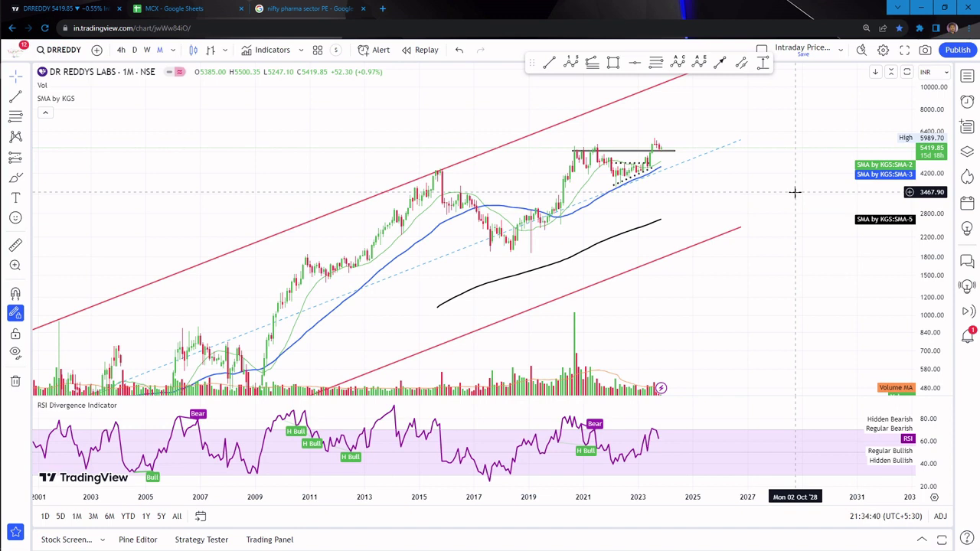
text(NIFTY)
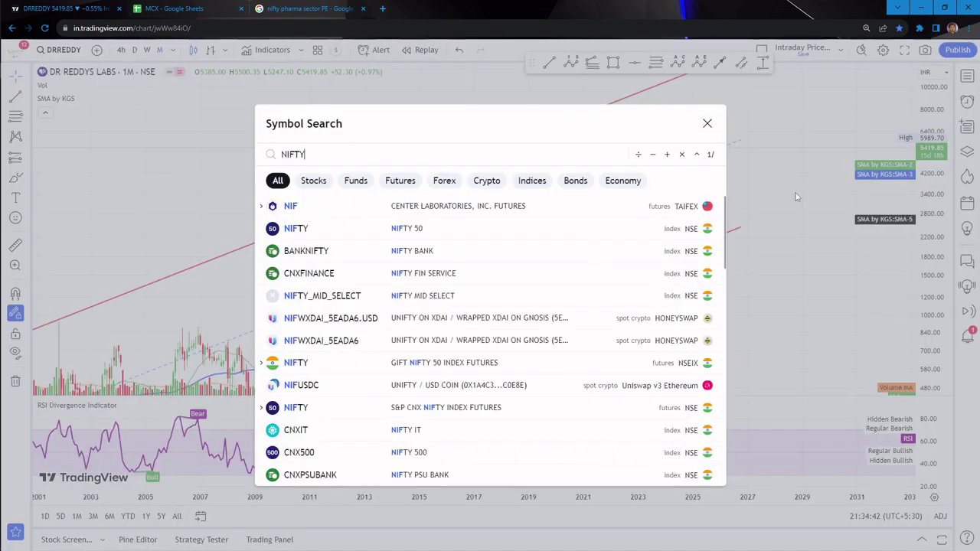
text( PHARMA)
Step: Load the Nifty Pharma monthly chart, enlarge its recent candles, and return to Diwali Picks
key(Return)
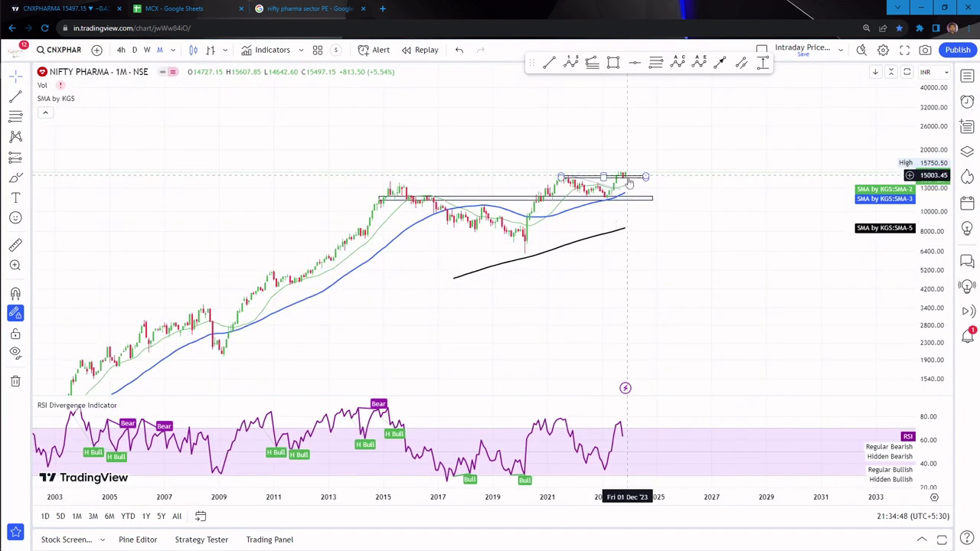
drag(940, 236, 930, 184)
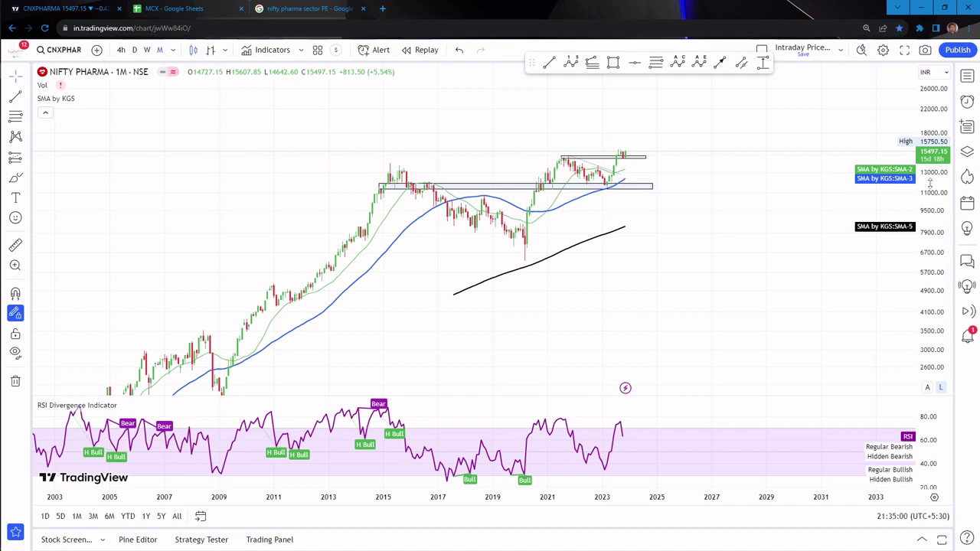
key(ctrl+Tab)
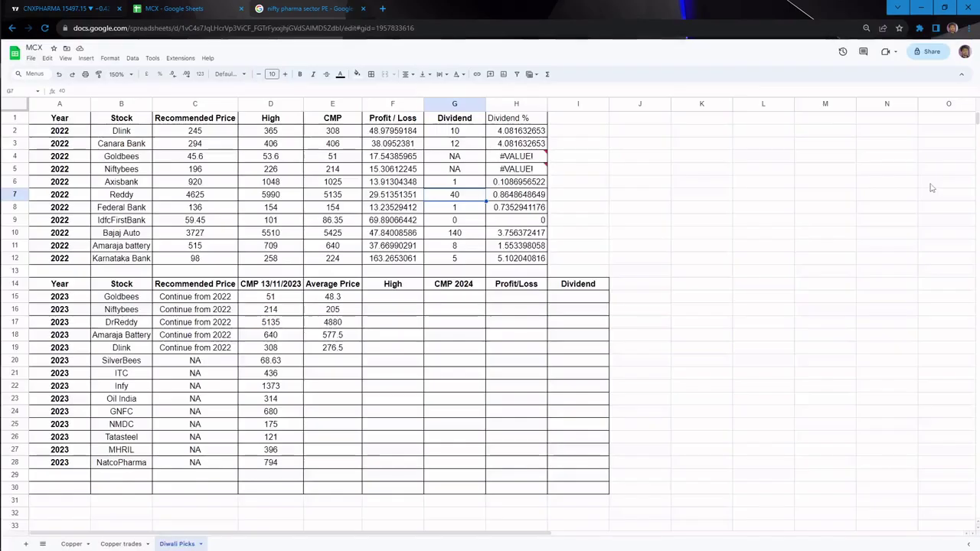
Step: Load the NSE:ARE_M Amara Raja Energy & Mobility monthly chart and rescale it to show its history
click(52, 7)
text(AMAR)
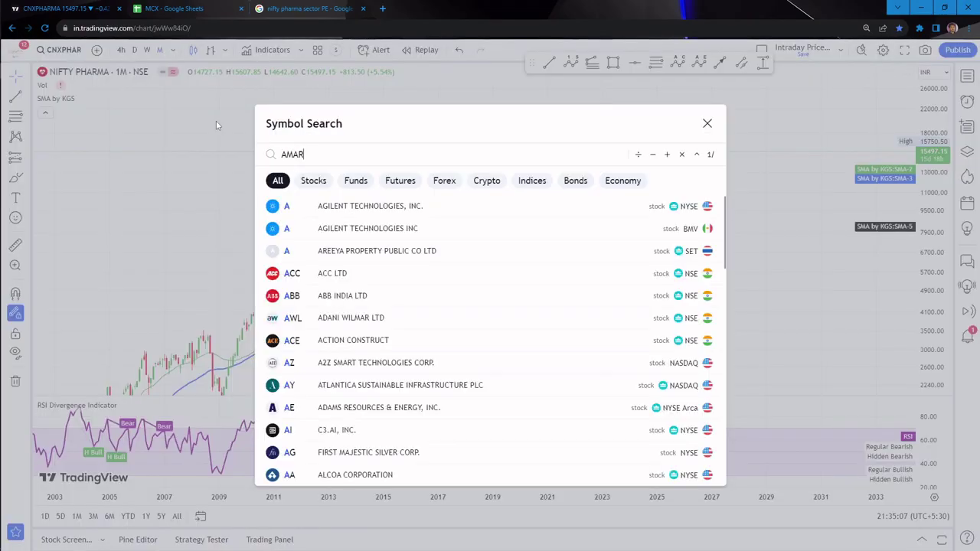
text(J)
key(BackSpace)
text(A)
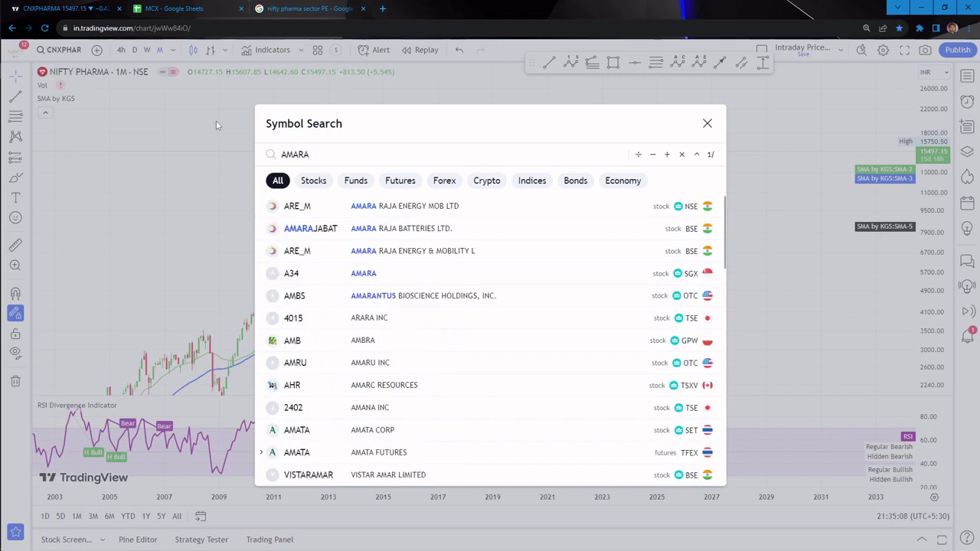
key(Down)
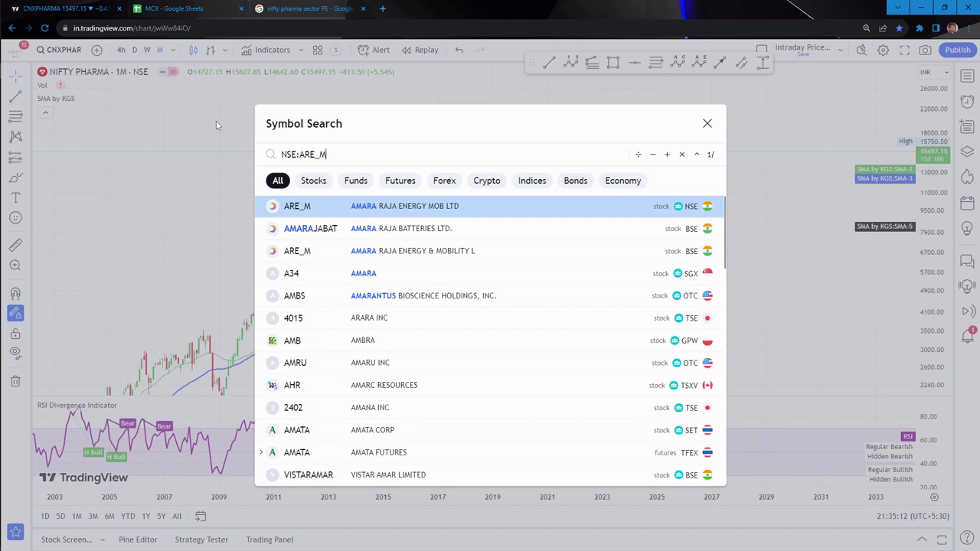
key(Return)
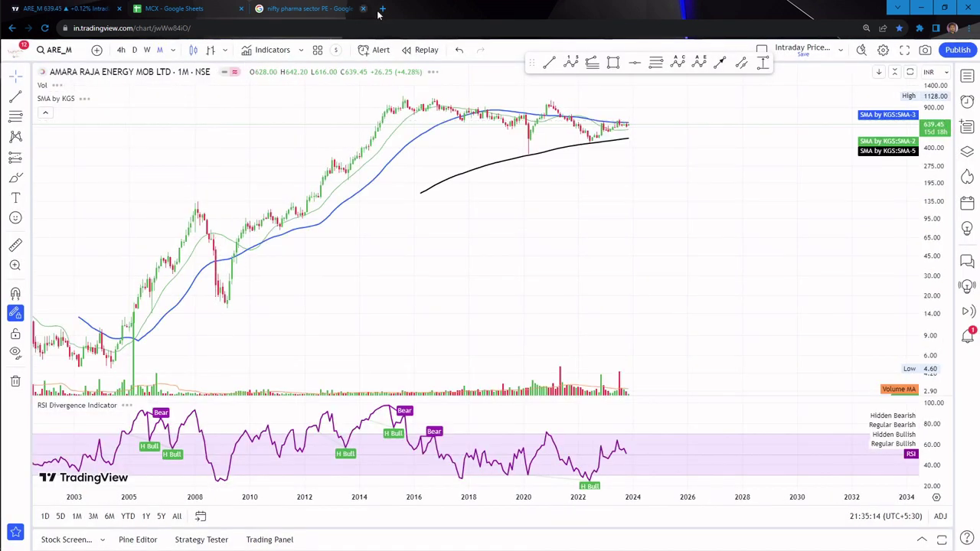
drag(789, 245, 709, 294)
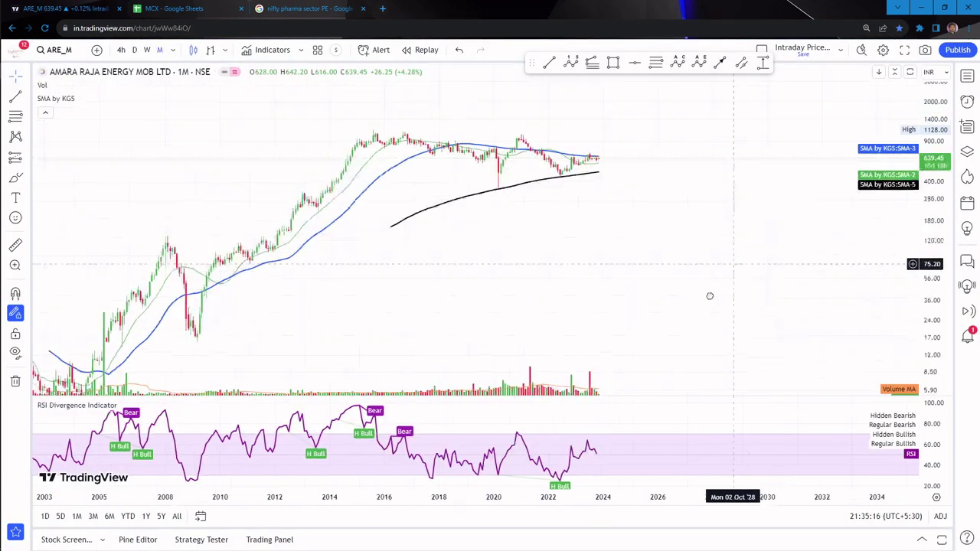
drag(926, 337, 926, 306)
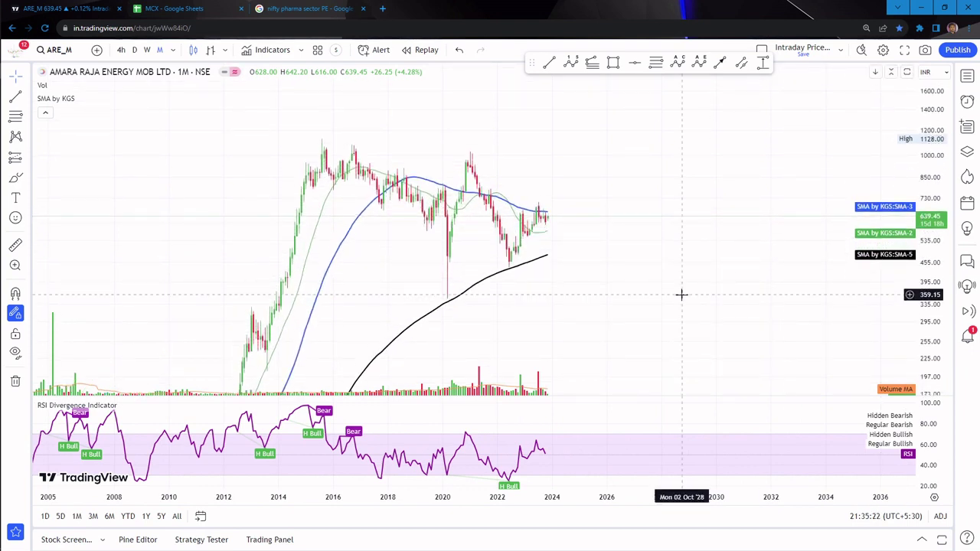
click(302, 10)
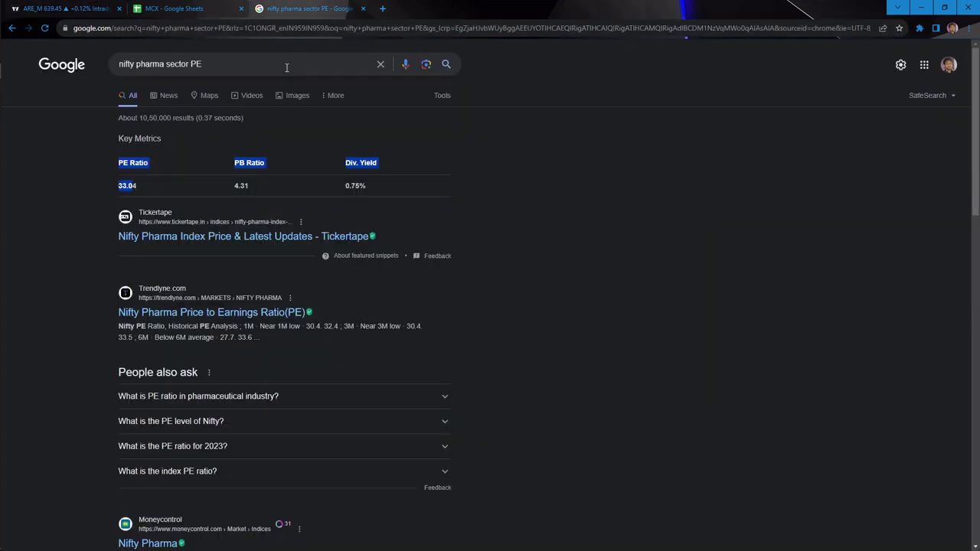
Step: Search Google for 'amaraja battery' and open the Moneycontrol Amara Raja share price page
click(286, 69)
text(mar)
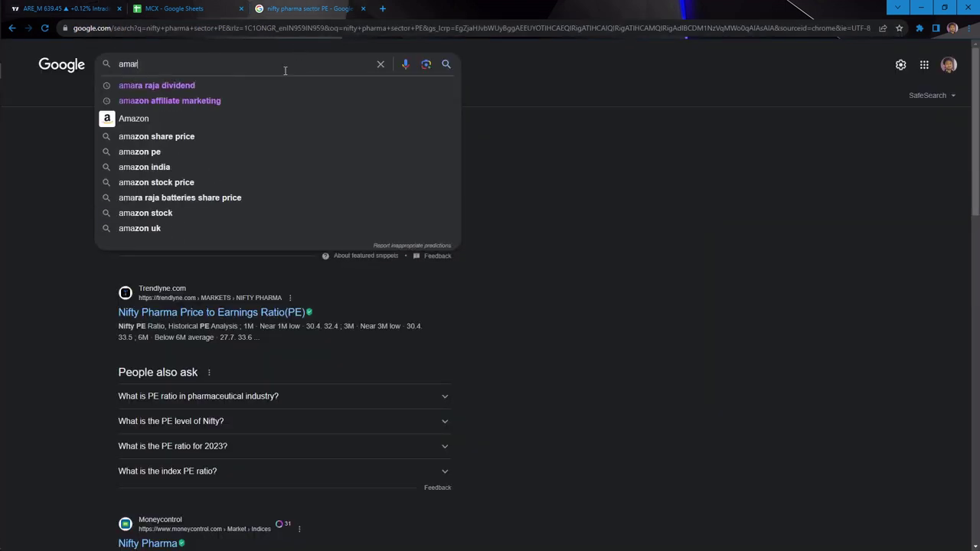
text(aja bat)
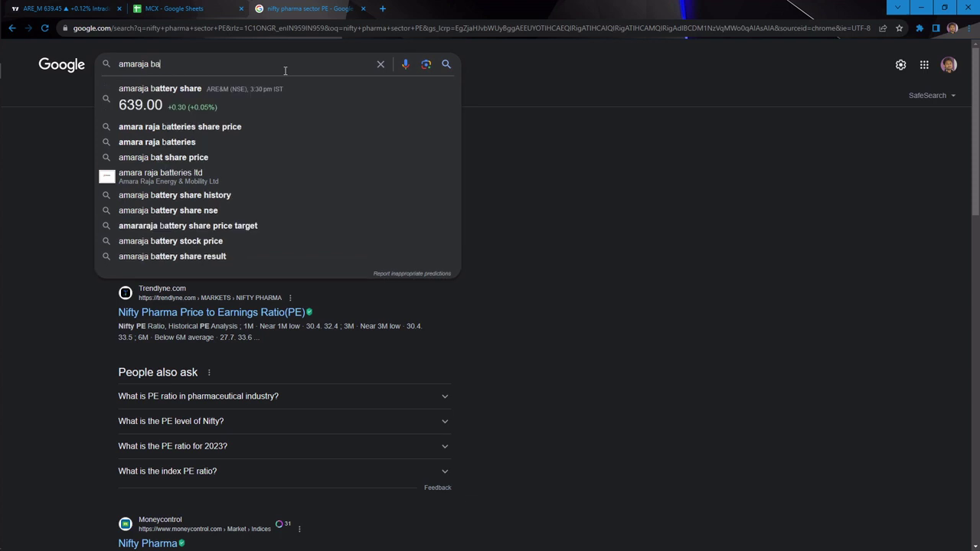
text(tery)
key(Return)
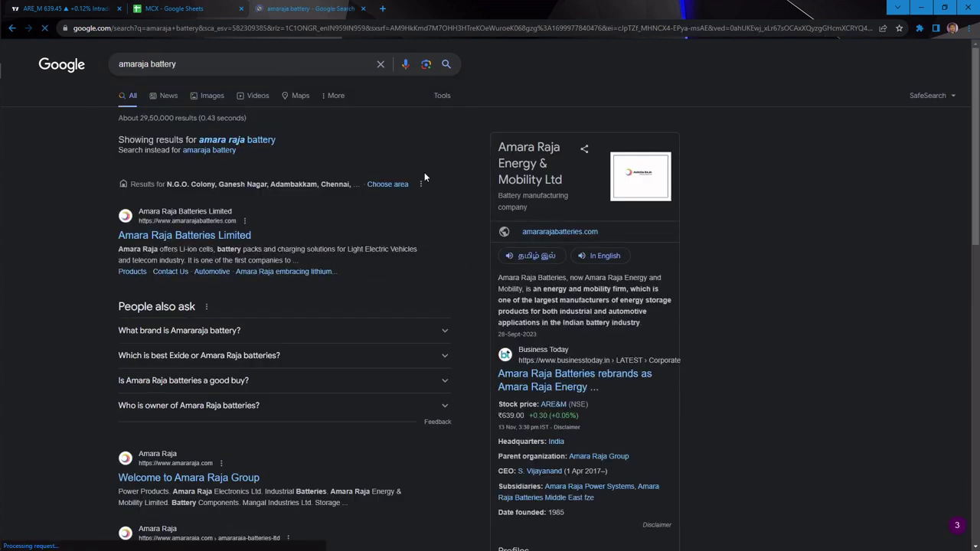
scroll(191, 301, down, 3)
scroll(191, 304, down, 3)
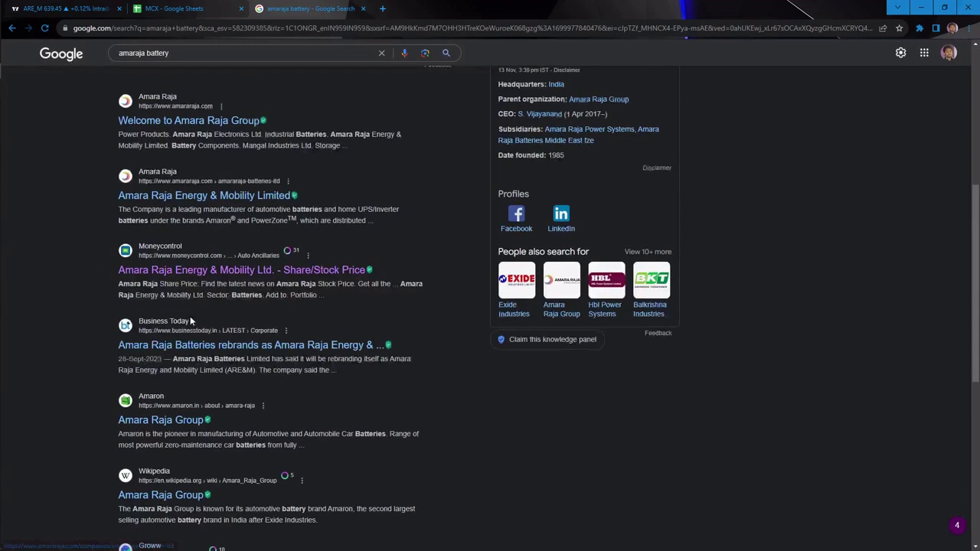
click(203, 272)
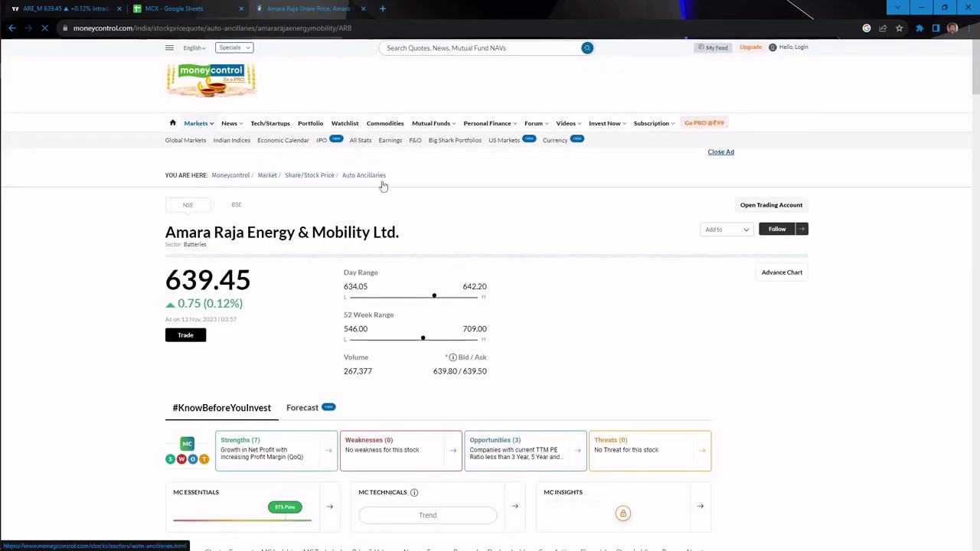
Step: Scroll down to Financials, where revenue rises from 6,793 Cr (2019) to 10,588 Cr (2023)
scroll(108, 329, down, 1)
scroll(108, 329, down, 2)
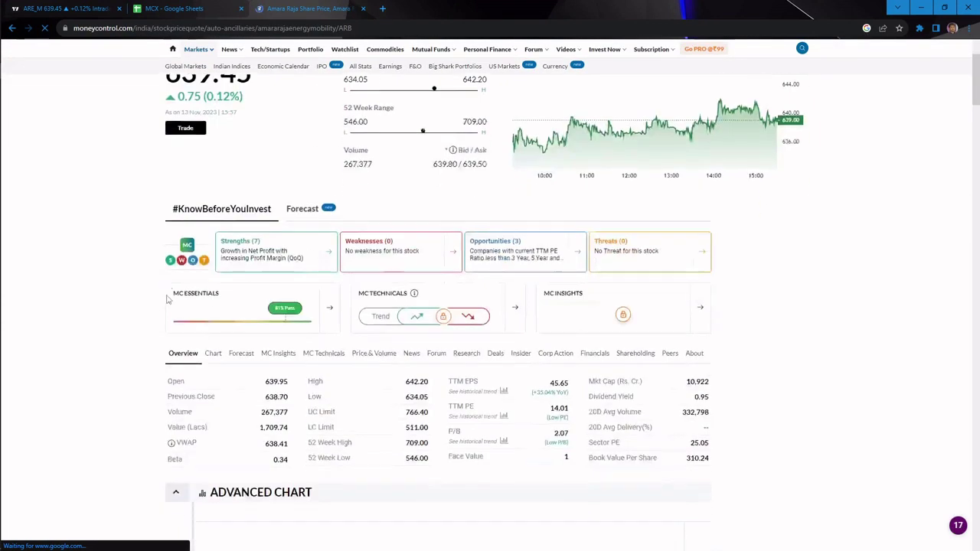
scroll(168, 299, down, 1)
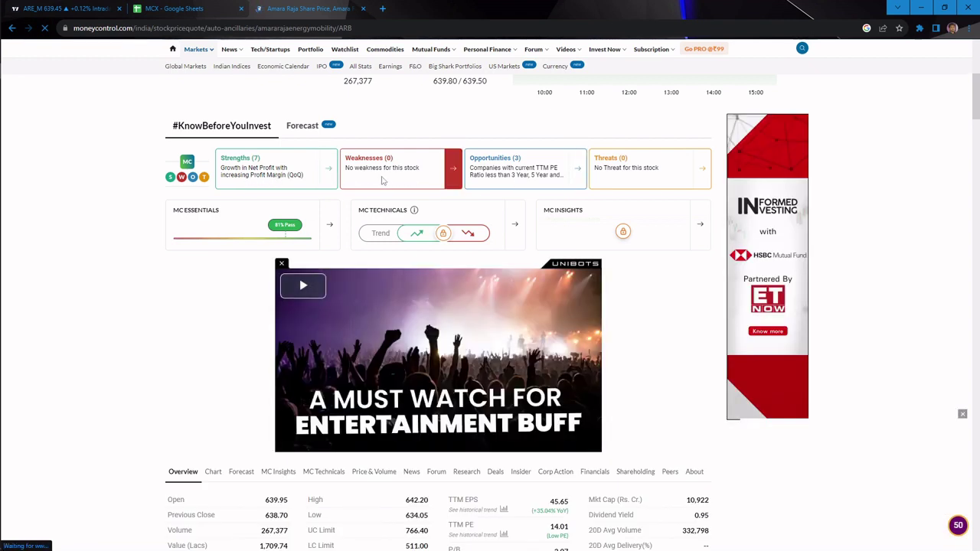
scroll(223, 256, down, 2)
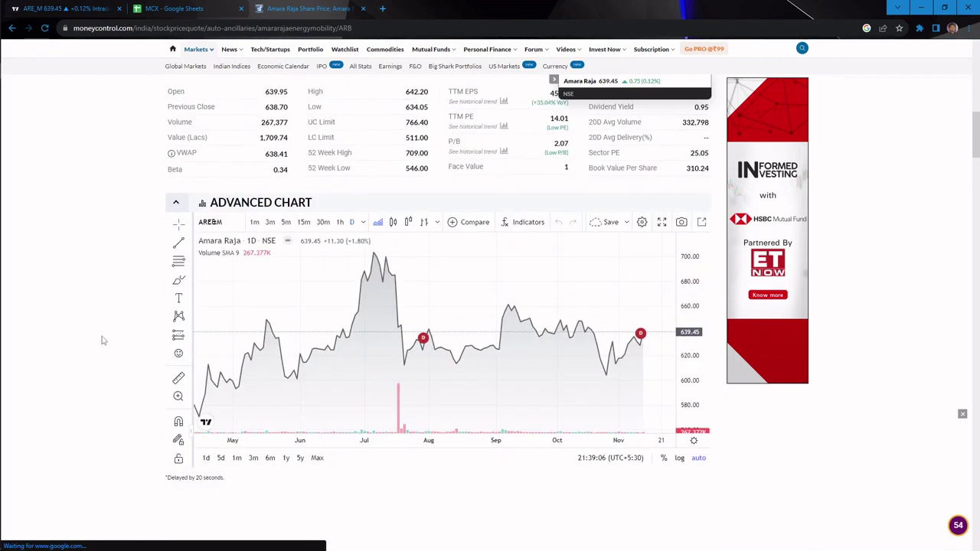
scroll(103, 340, down, 3)
scroll(103, 340, down, 4)
scroll(103, 340, down, 6)
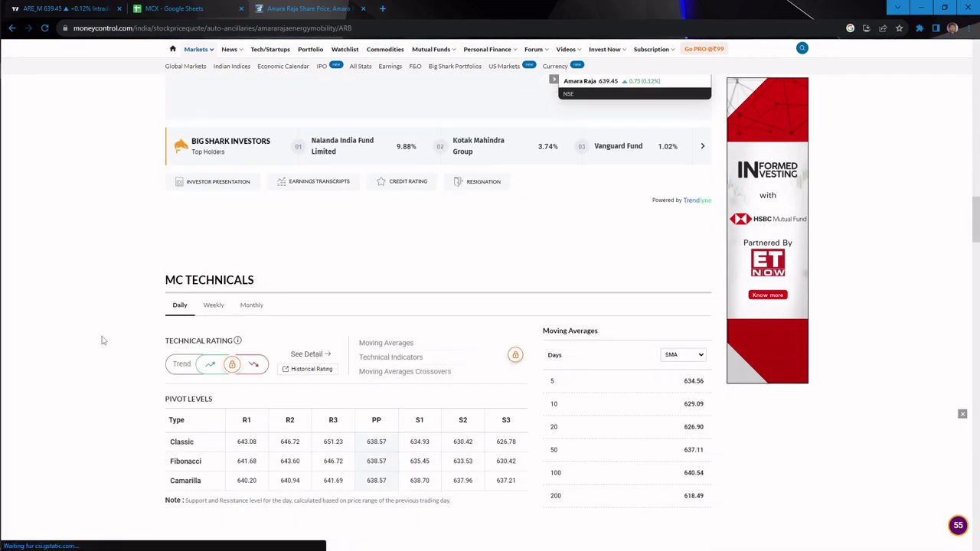
scroll(103, 340, down, 3)
scroll(103, 340, down, 4)
scroll(103, 340, down, 4)
scroll(108, 337, down, 5)
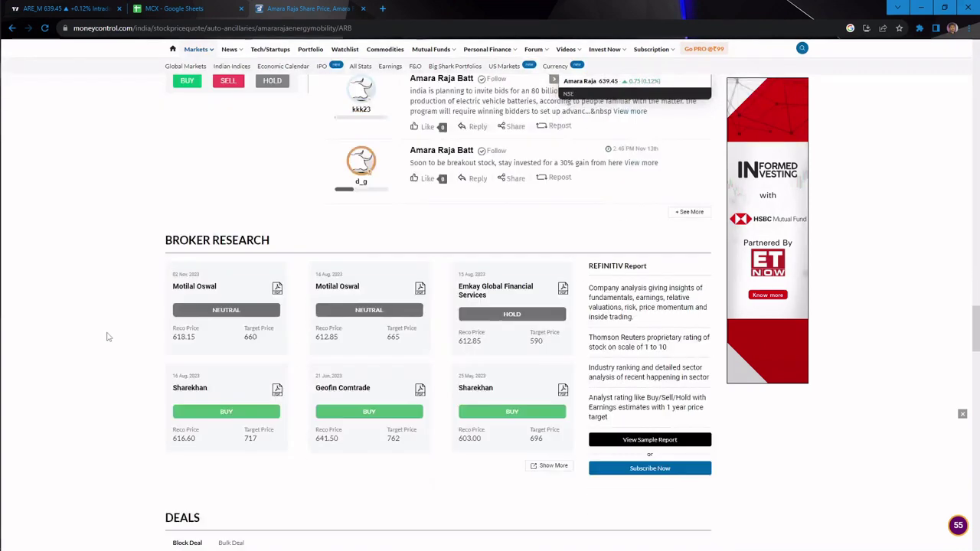
scroll(163, 358, down, 4)
scroll(167, 368, down, 4)
scroll(172, 380, down, 4)
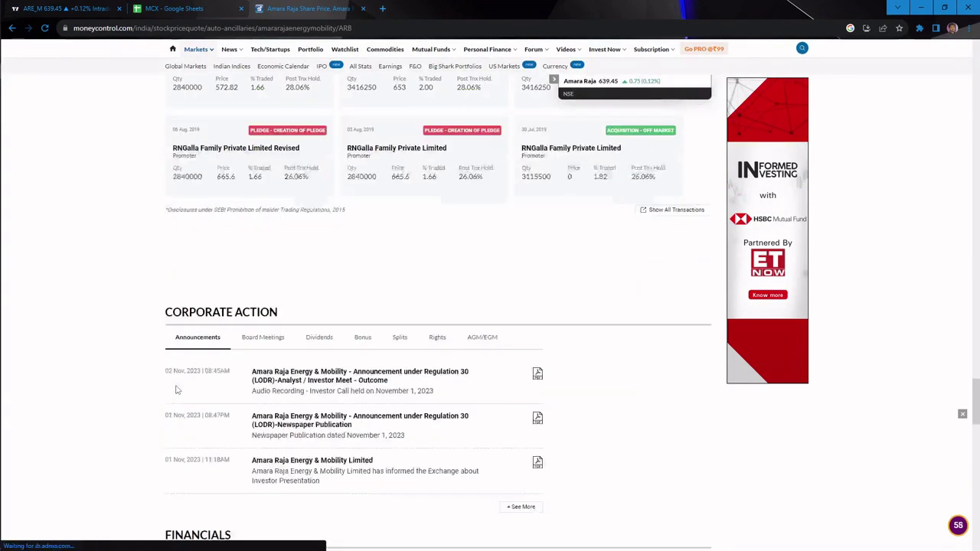
scroll(177, 390, down, 4)
scroll(230, 448, down, 2)
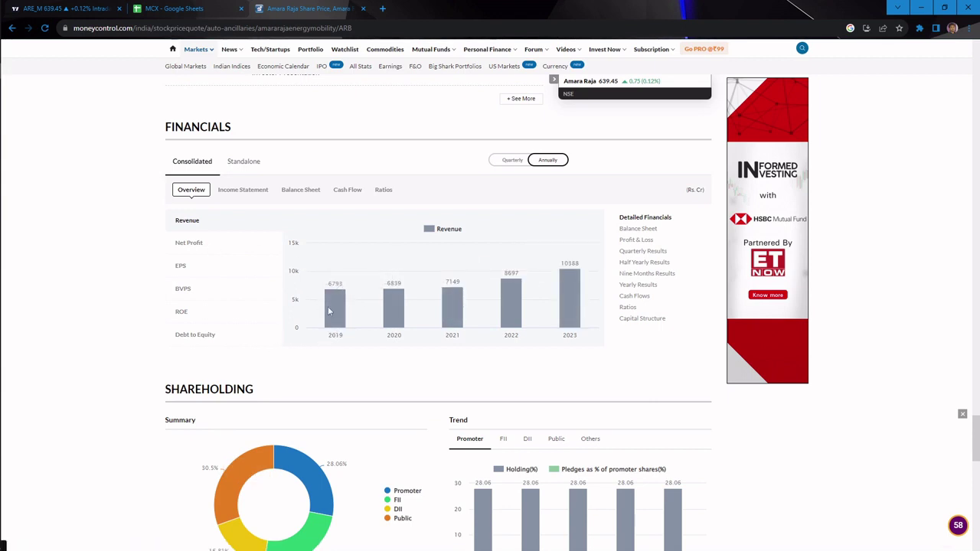
mouse_move(393, 307)
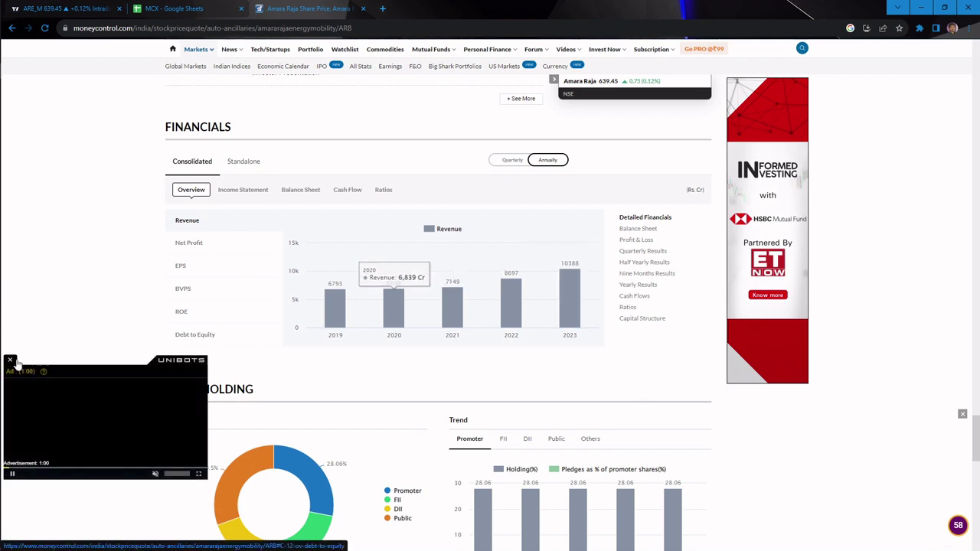
Step: Close the video ad and view Amara Raja's net profit, EPS, debt-to-equity and ROE charts
click(10, 359)
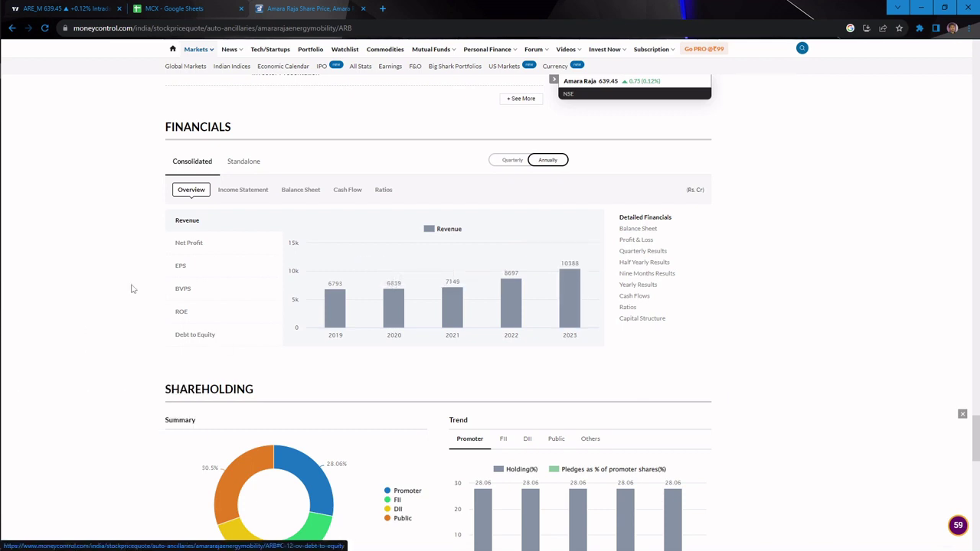
click(194, 244)
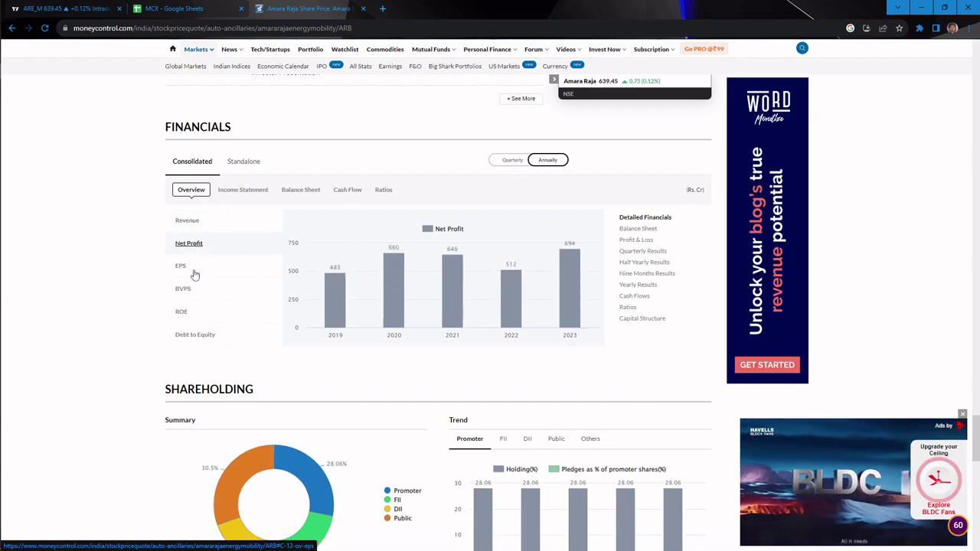
click(195, 273)
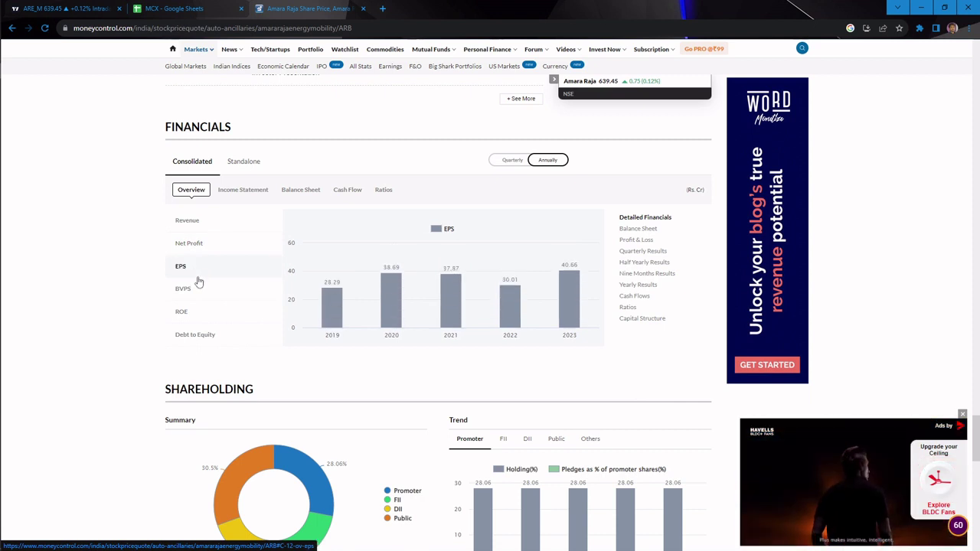
click(195, 335)
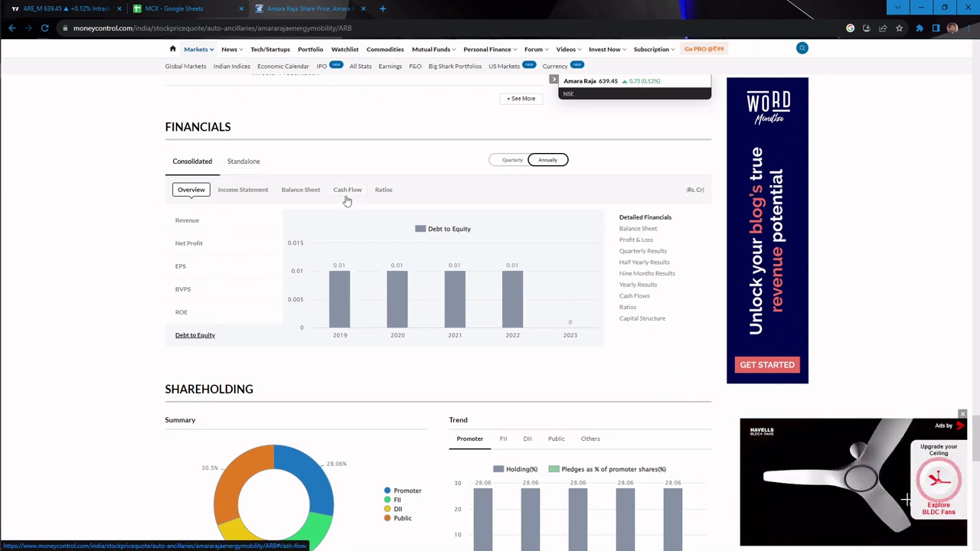
click(189, 315)
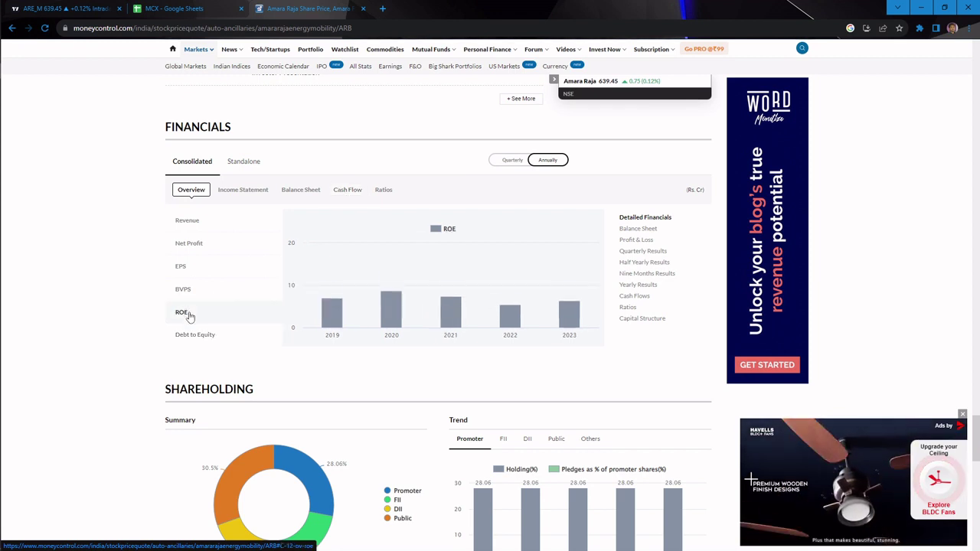
Step: In the cash flow table, highlight operating activities (914 Cr) and the Mar 2023 net cash flow of 60
click(344, 192)
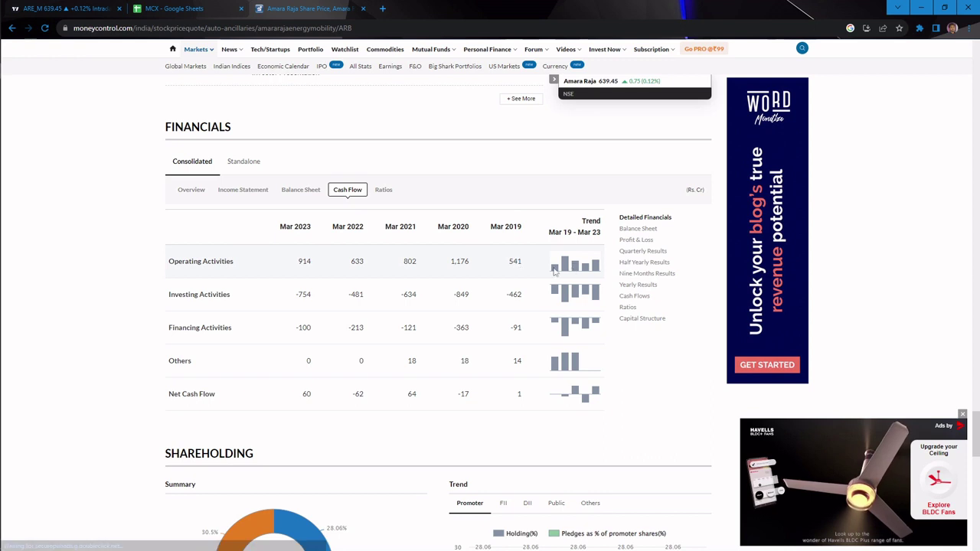
drag(534, 267, 193, 271)
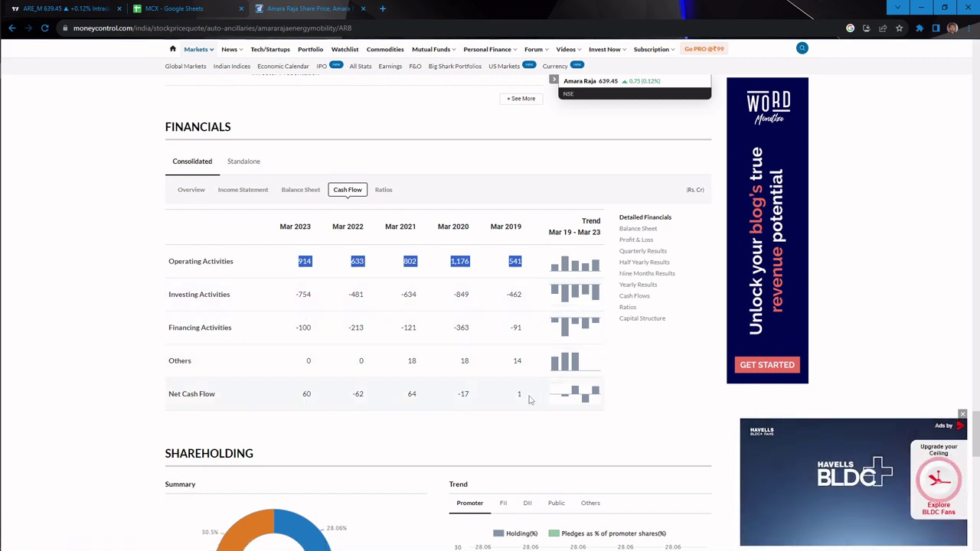
drag(522, 396, 306, 396)
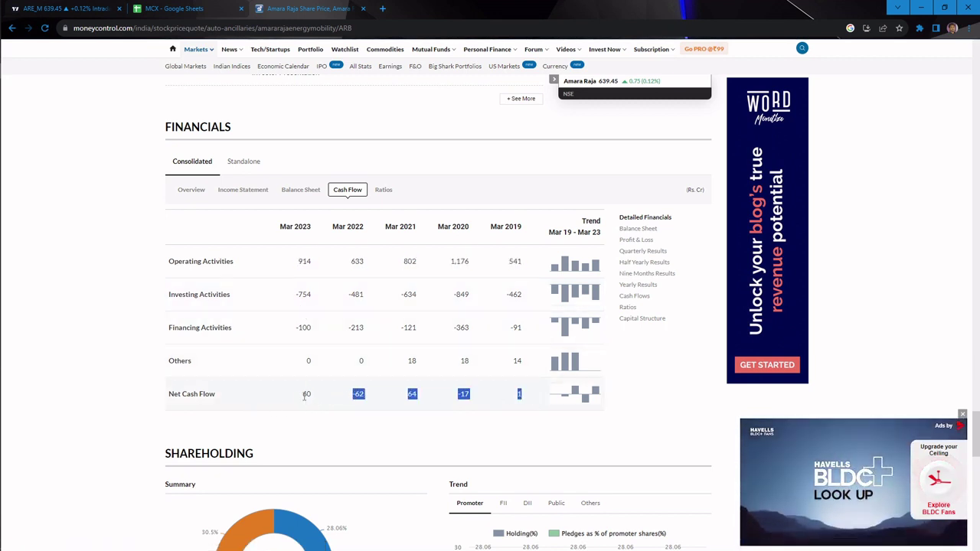
click(376, 401)
drag(351, 396, 313, 393)
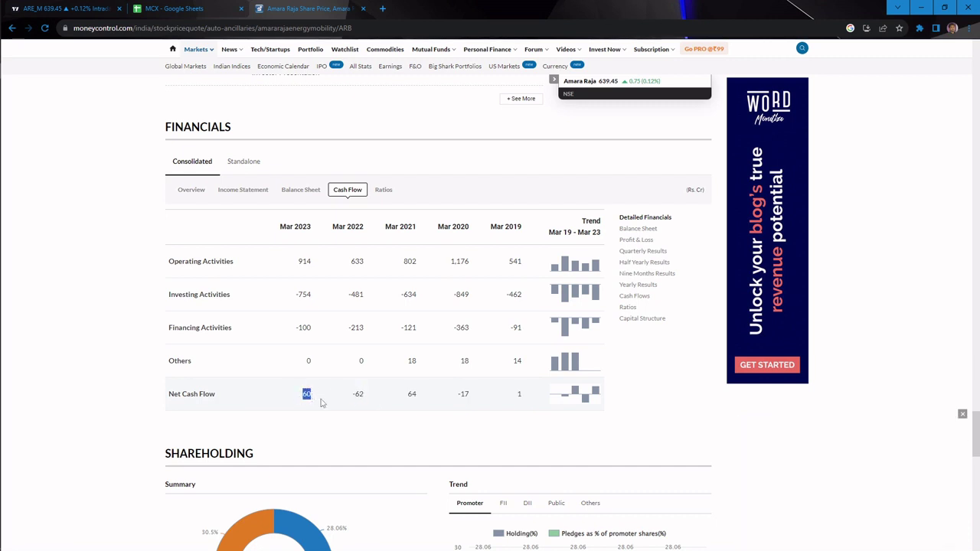
click(47, 7)
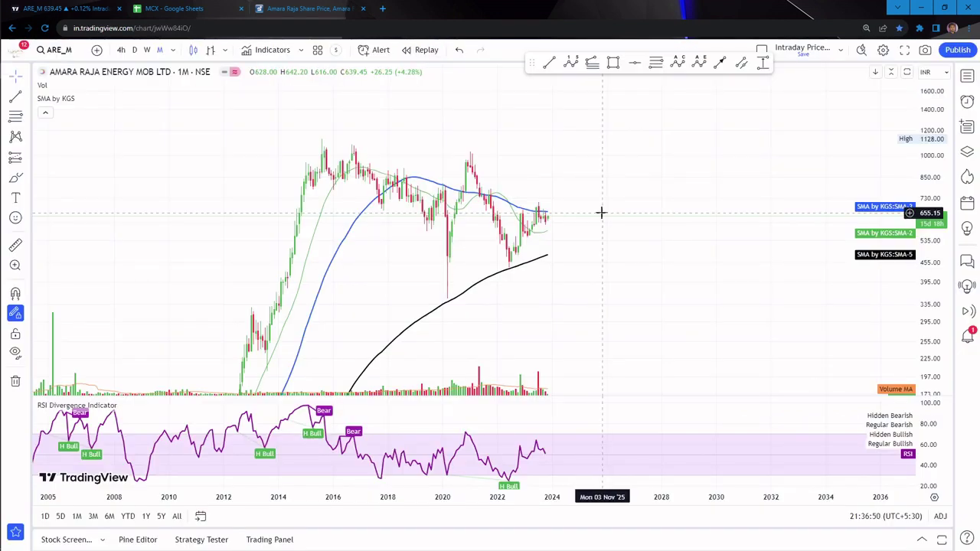
Step: Draw a descending trend line on Amara Raja's monthly chart from the 2015 peak past recent highs
scroll(602, 213, up, 2)
scroll(696, 194, up, 2)
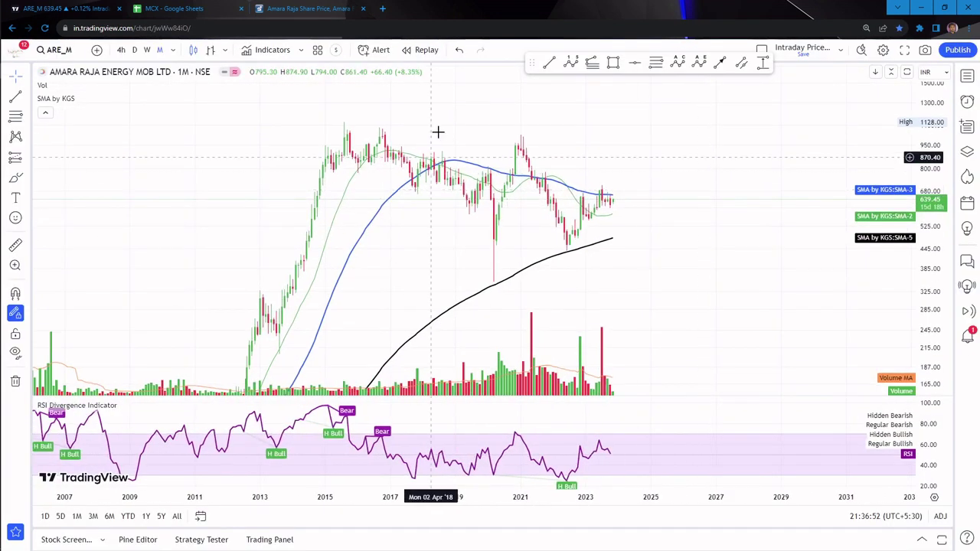
click(348, 121)
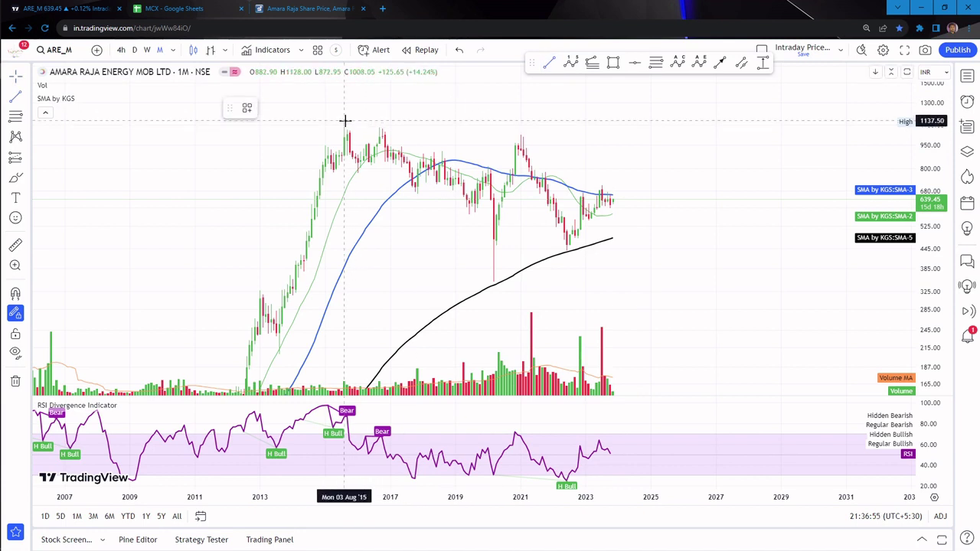
click(676, 203)
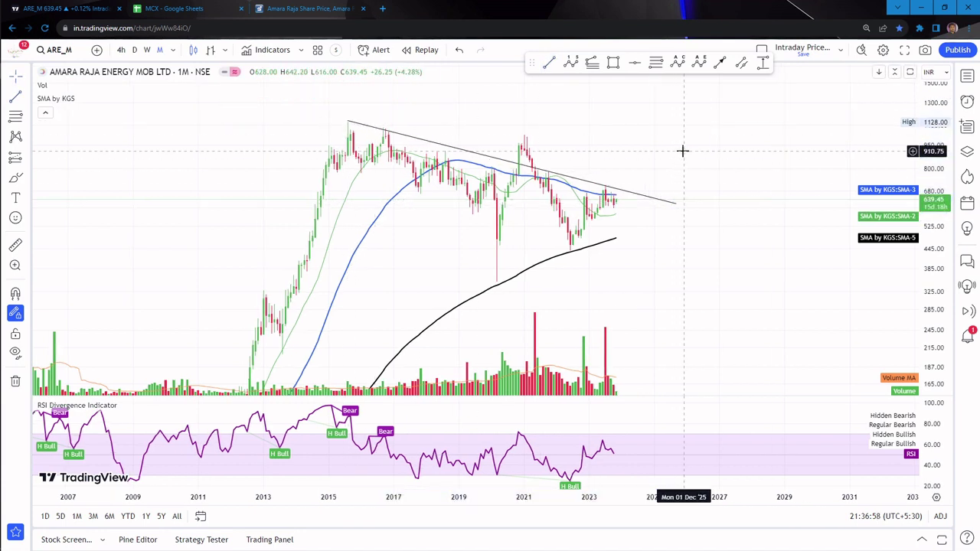
click(307, 8)
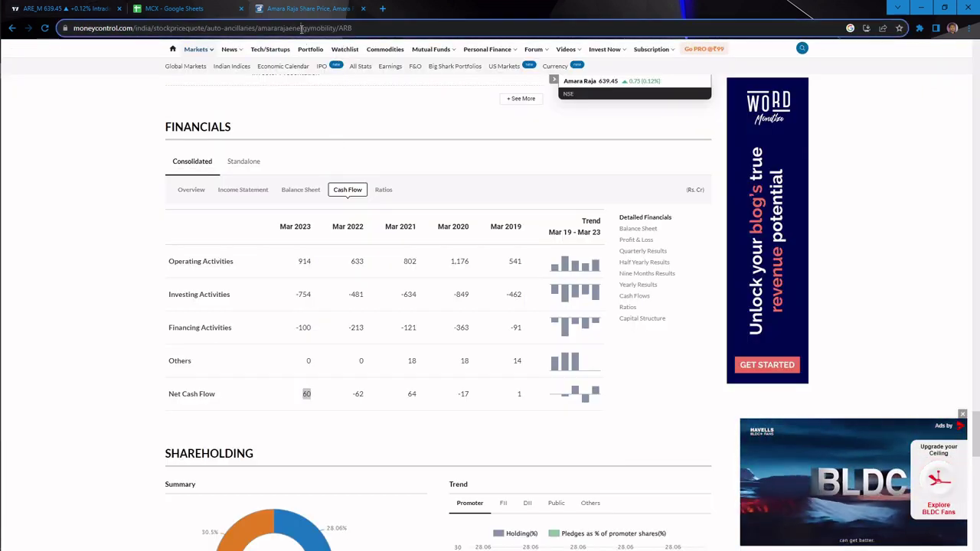
Step: Search 'amara' on MarketSmith India and open the Amara Raja Energy & Mob (ARE&M) page
click(303, 29)
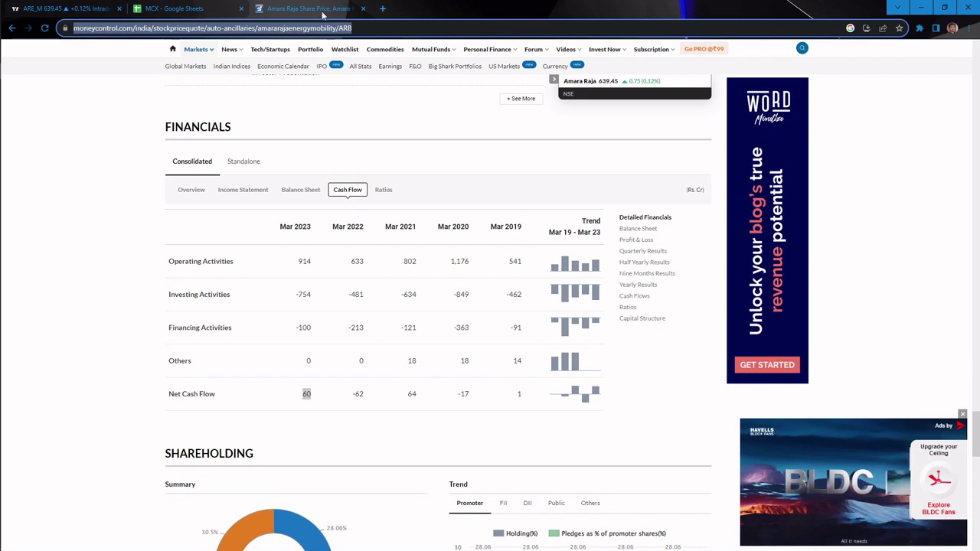
click(382, 9)
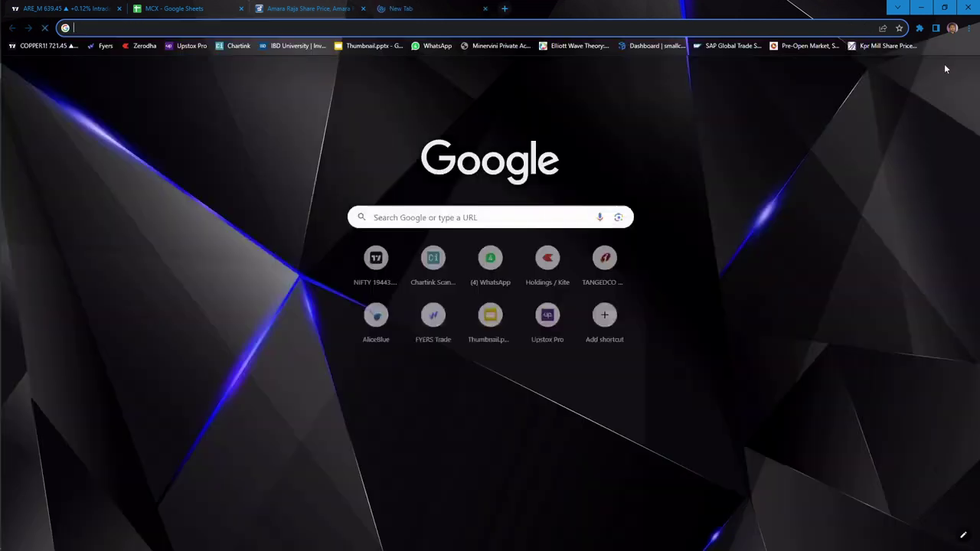
click(888, 46)
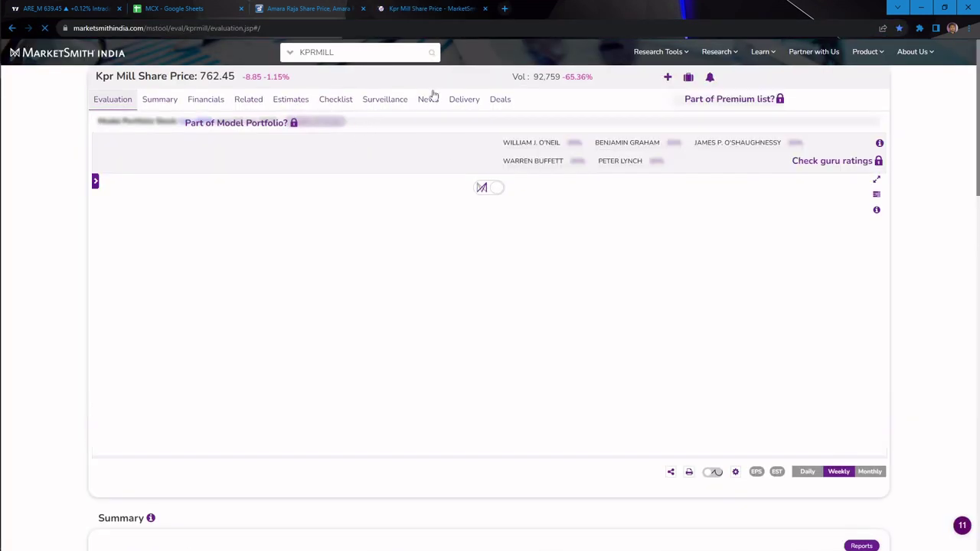
click(319, 51)
text(am)
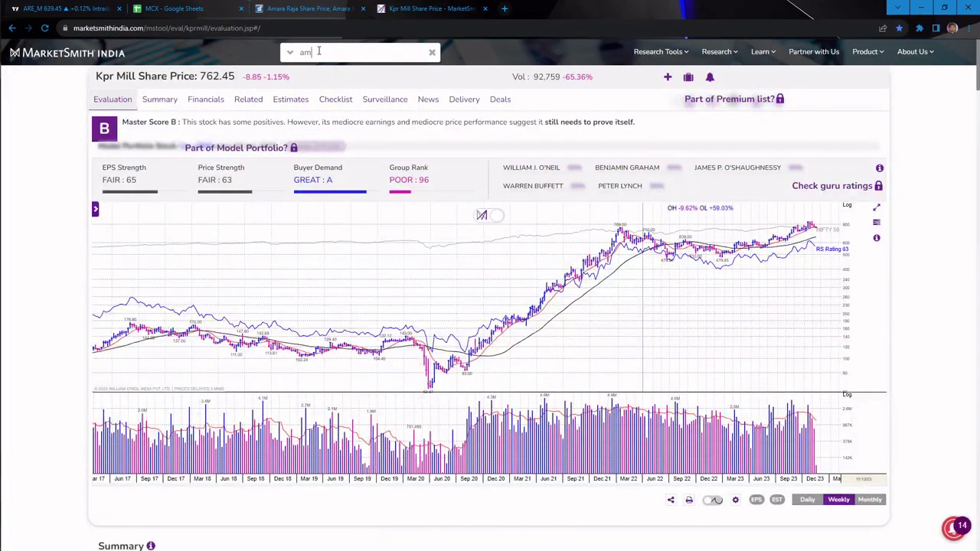
text(ara)
click(368, 83)
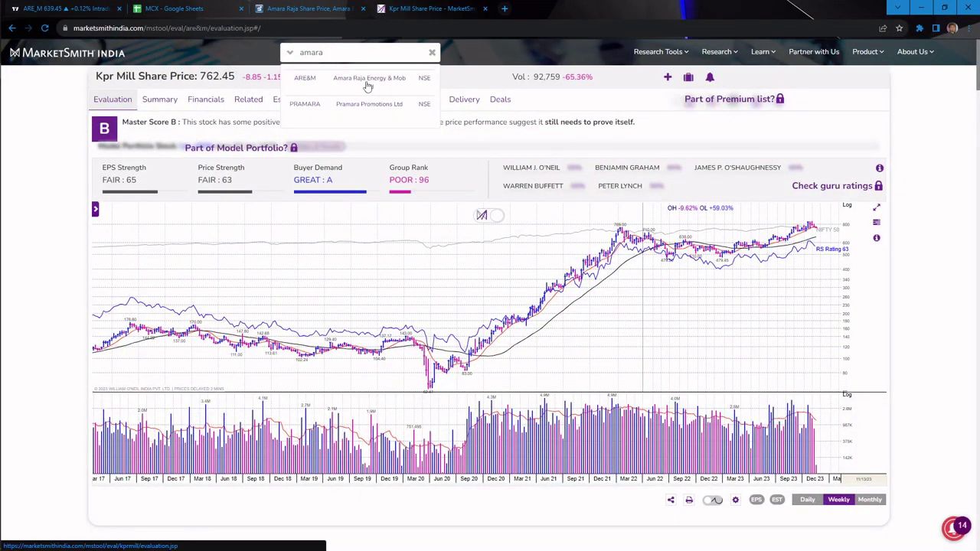
Step: Expand Amara Raja's Ownership Pattern table to list every owner category
scroll(499, 259, down, 3)
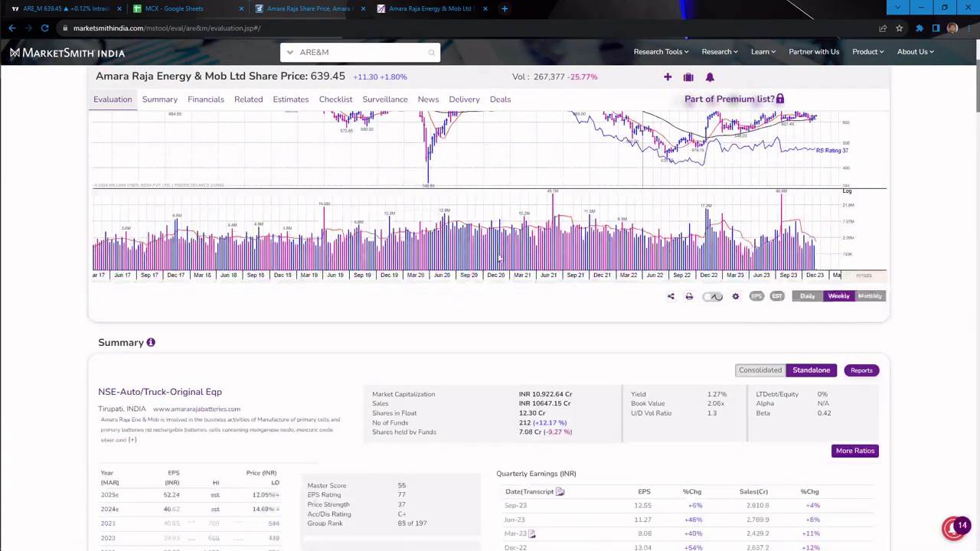
scroll(499, 259, down, 3)
scroll(490, 360, down, 4)
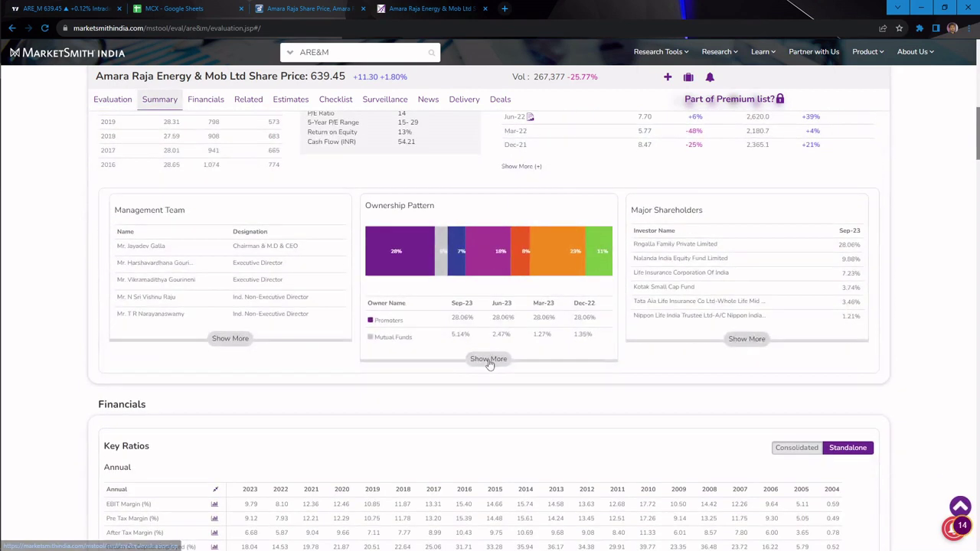
click(489, 359)
scroll(484, 350, down, 1)
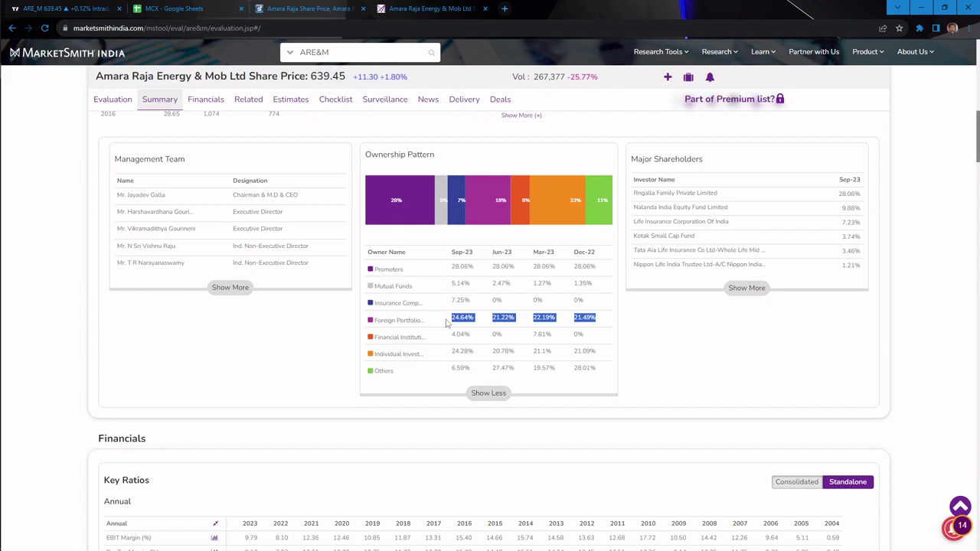
Step: Highlight the mutual fund, individual investor, Others and promoter (28.06%) holding figures
drag(471, 304, 453, 283)
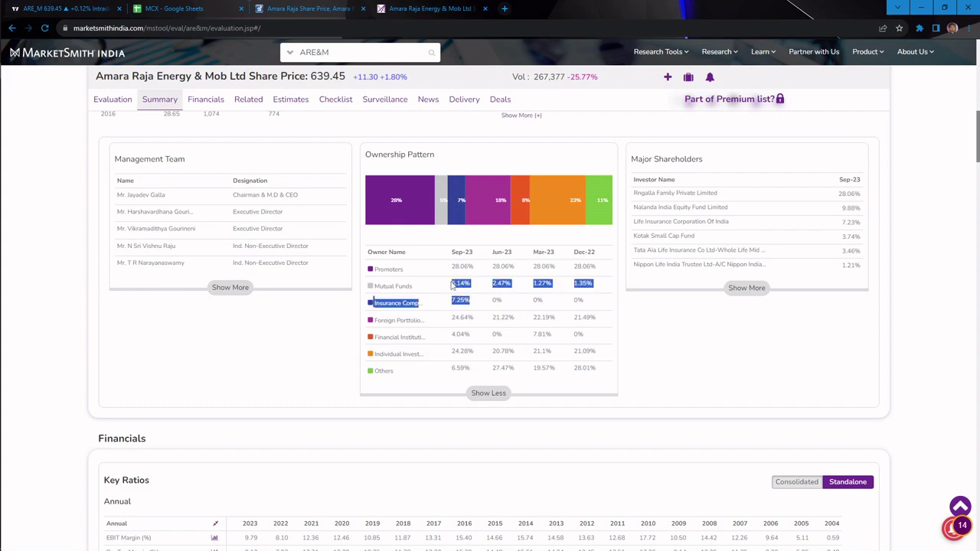
click(450, 353)
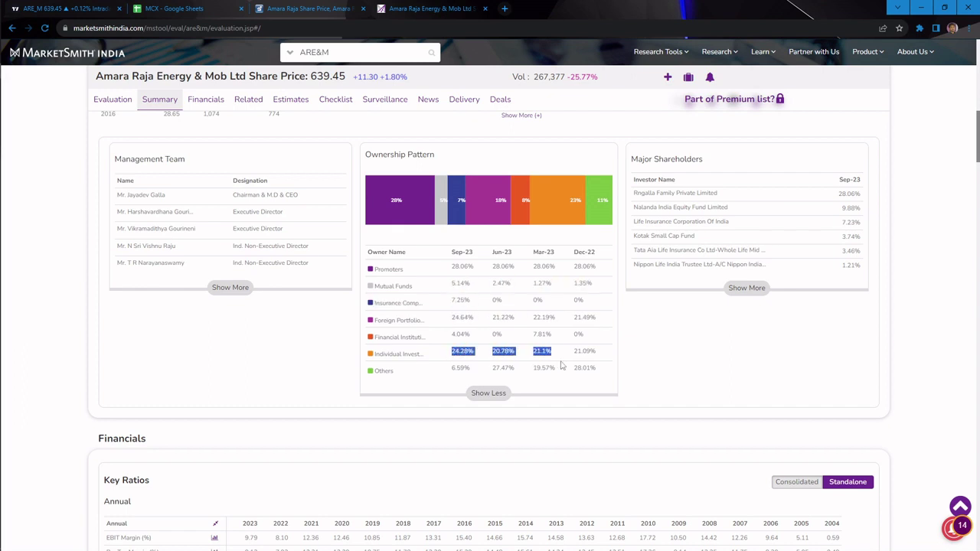
drag(561, 367, 619, 377)
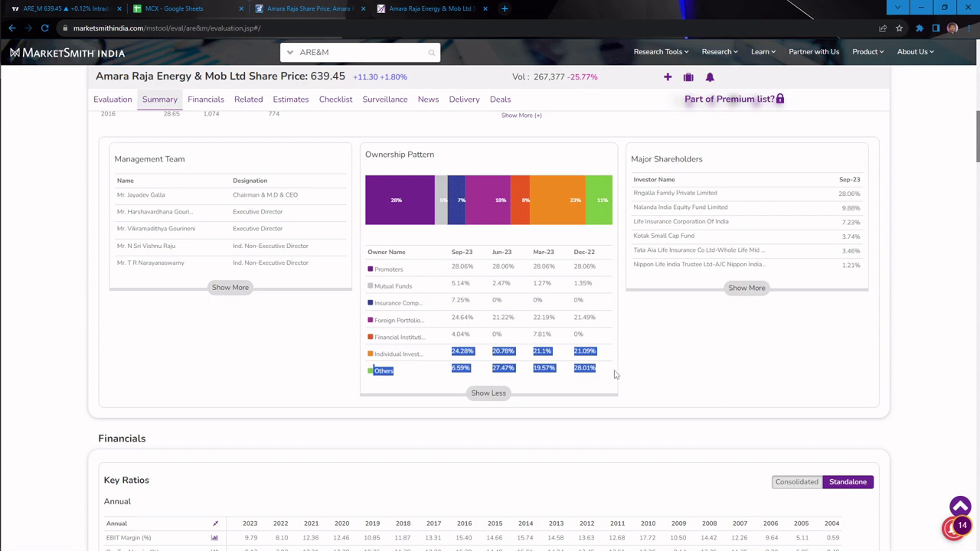
drag(601, 272, 490, 272)
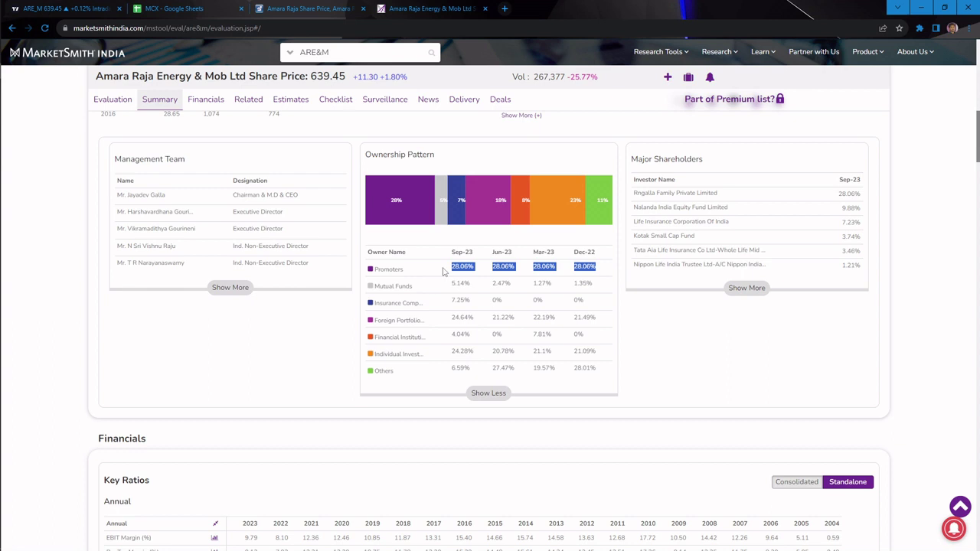
scroll(443, 273, down, 2)
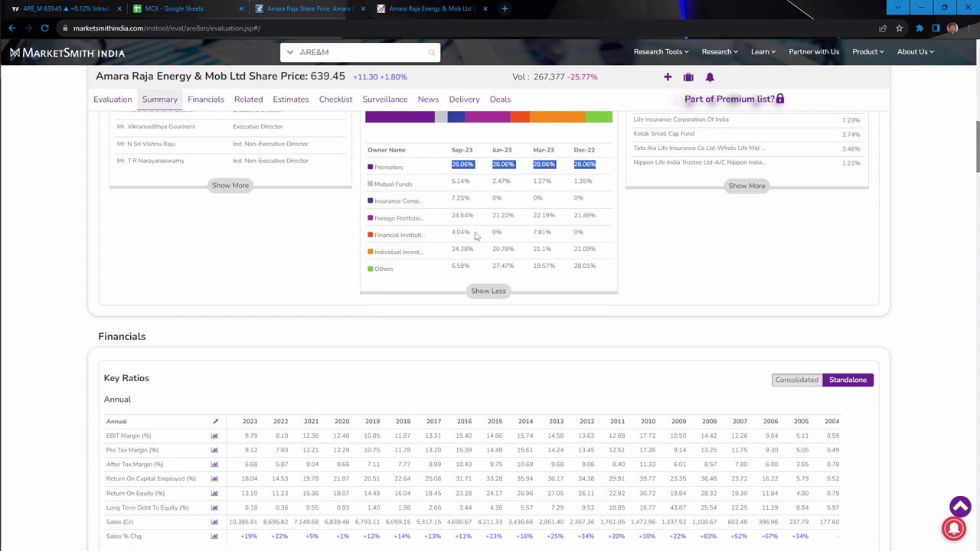
click(447, 254)
drag(515, 255, 577, 264)
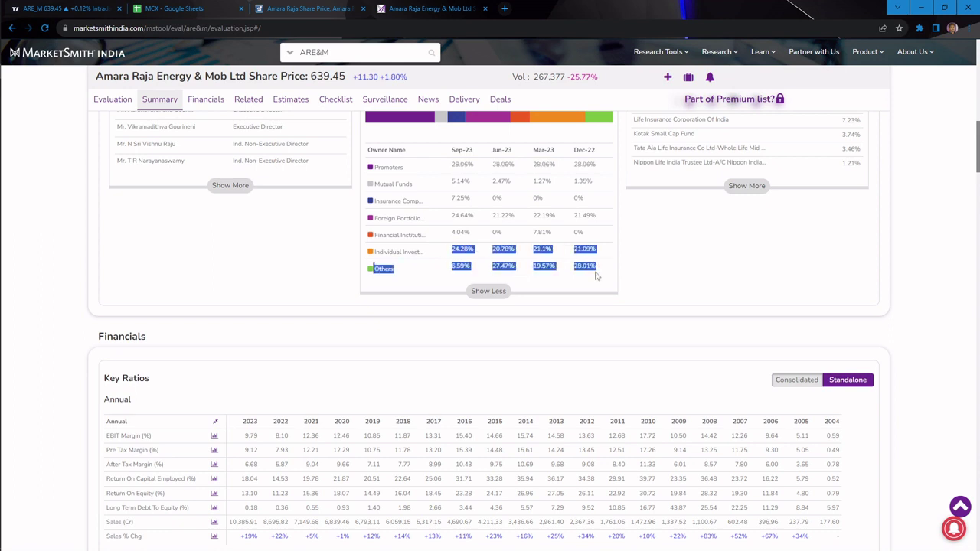
click(600, 268)
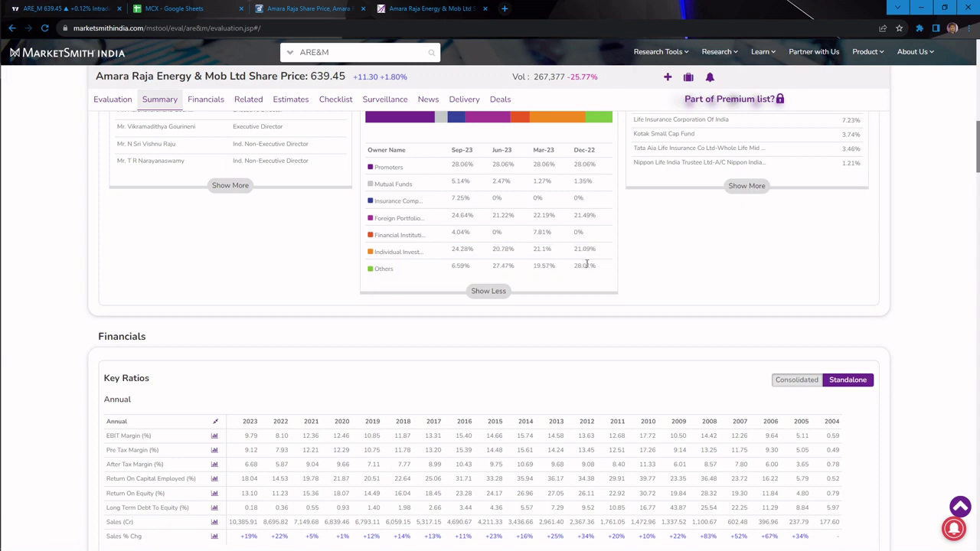
drag(462, 250, 628, 274)
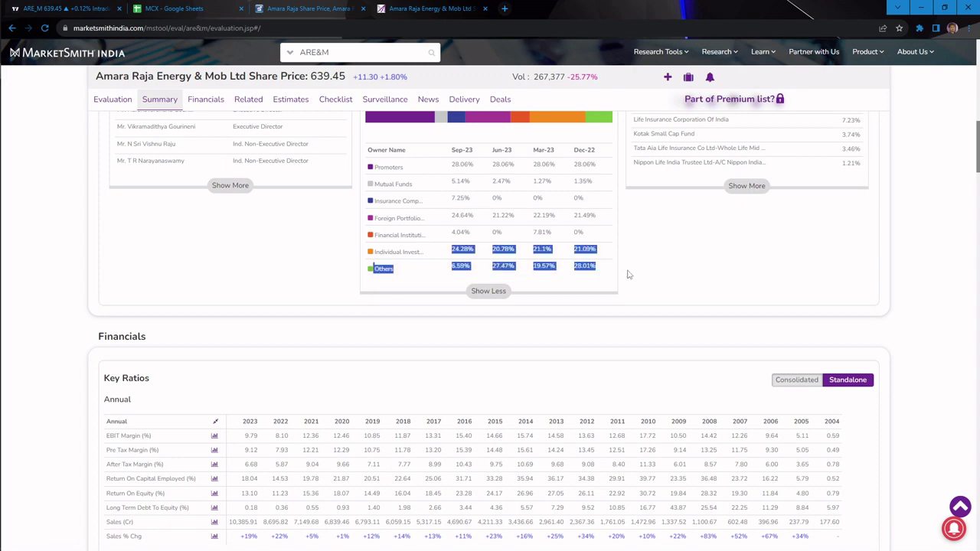
click(643, 272)
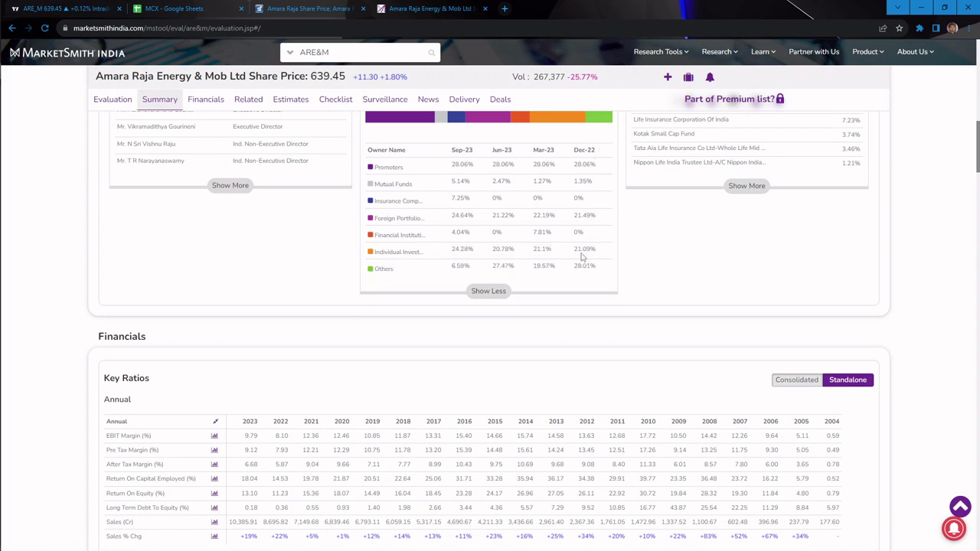
drag(576, 259, 592, 264)
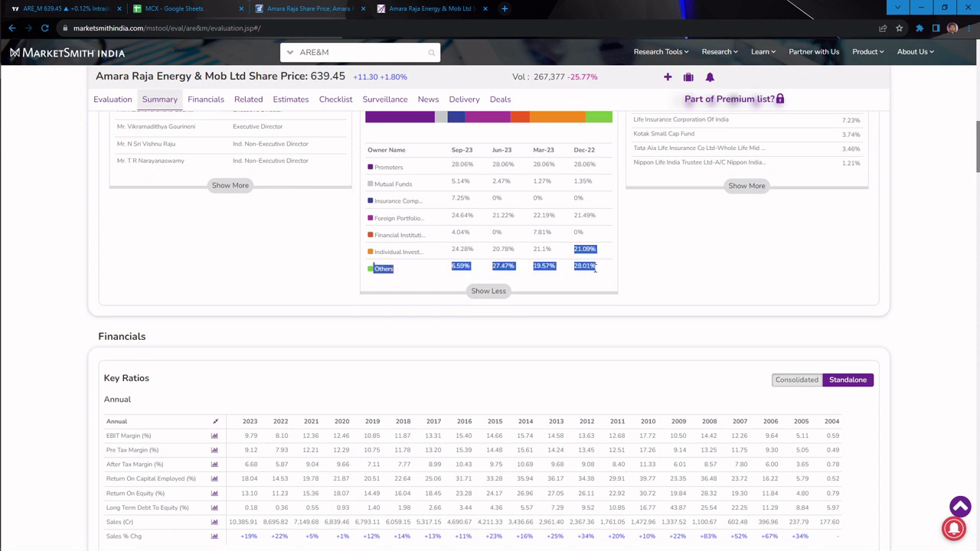
click(625, 268)
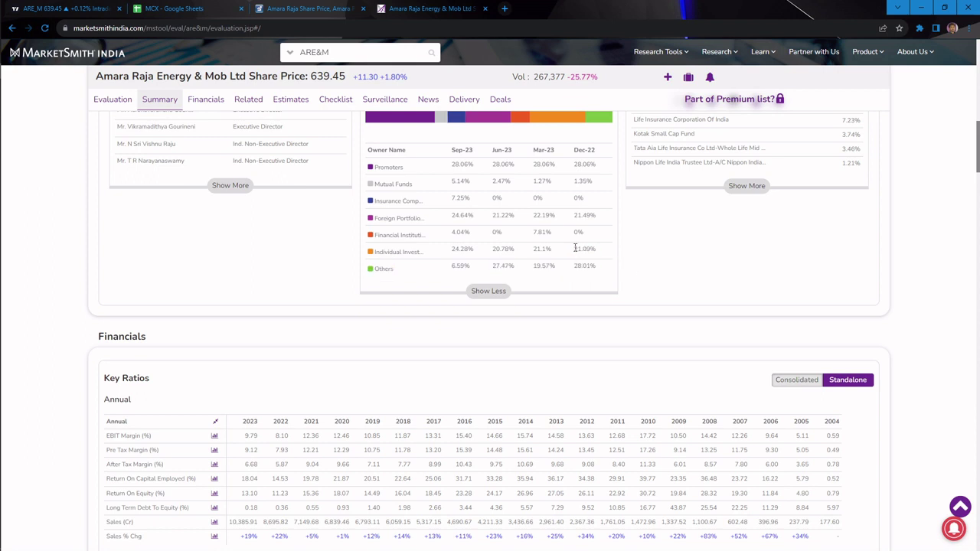
drag(575, 248, 635, 269)
drag(564, 268, 529, 253)
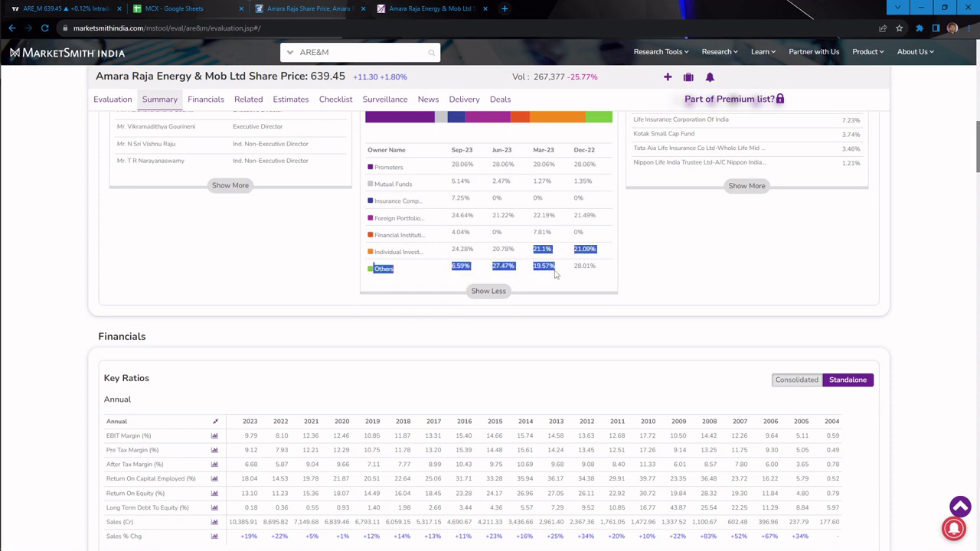
drag(519, 269, 496, 255)
click(507, 215)
drag(585, 215, 449, 219)
click(615, 223)
drag(597, 237, 453, 236)
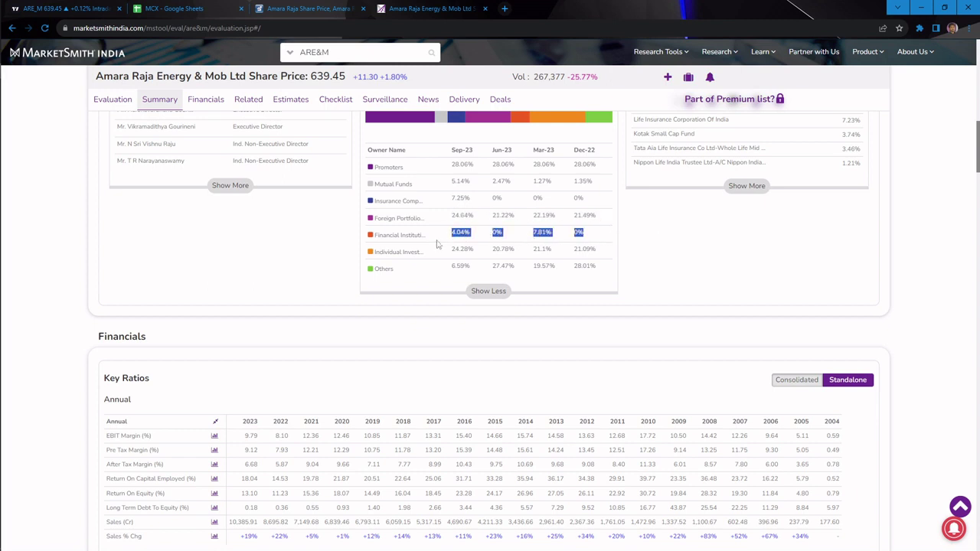
click(472, 268)
drag(462, 266, 444, 270)
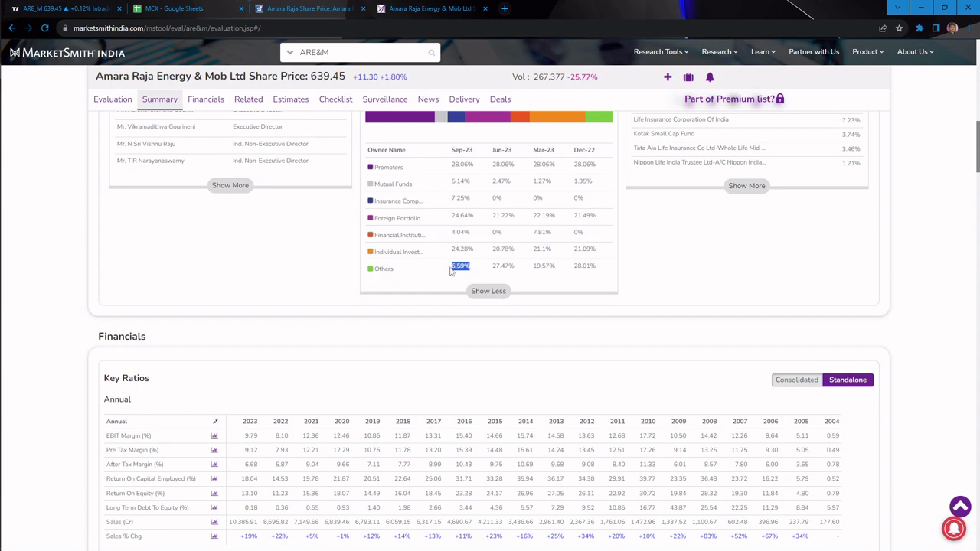
click(475, 270)
double_click(464, 265)
drag(473, 234, 453, 218)
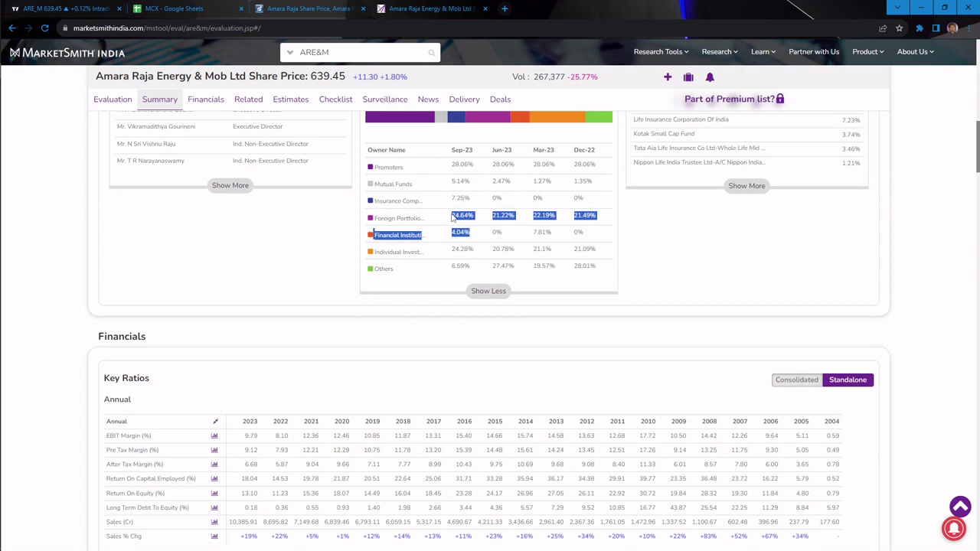
click(476, 239)
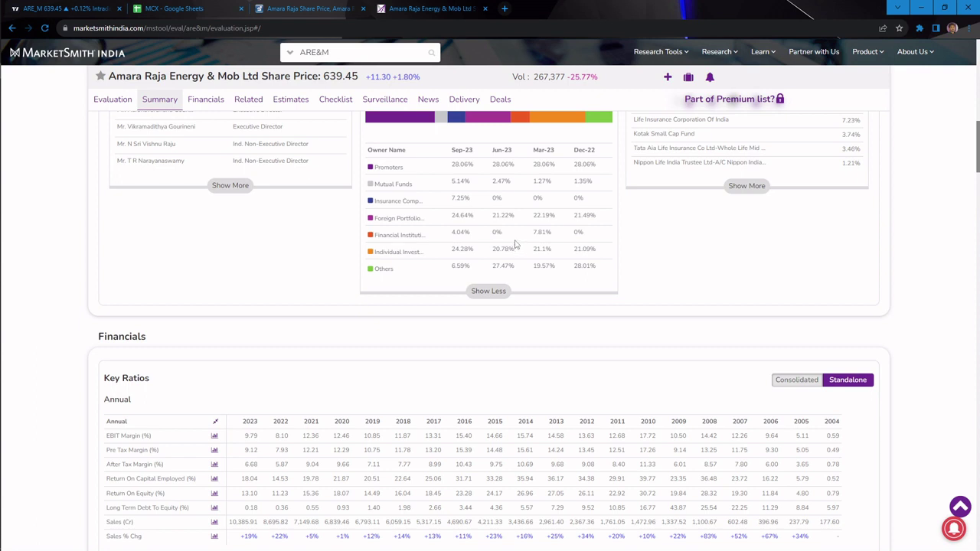
mouse_move(478, 254)
mouse_down()
mouse_move(448, 254)
mouse_move(443, 267)
mouse_move(439, 252)
mouse_move(447, 266)
mouse_move(449, 251)
mouse_up()
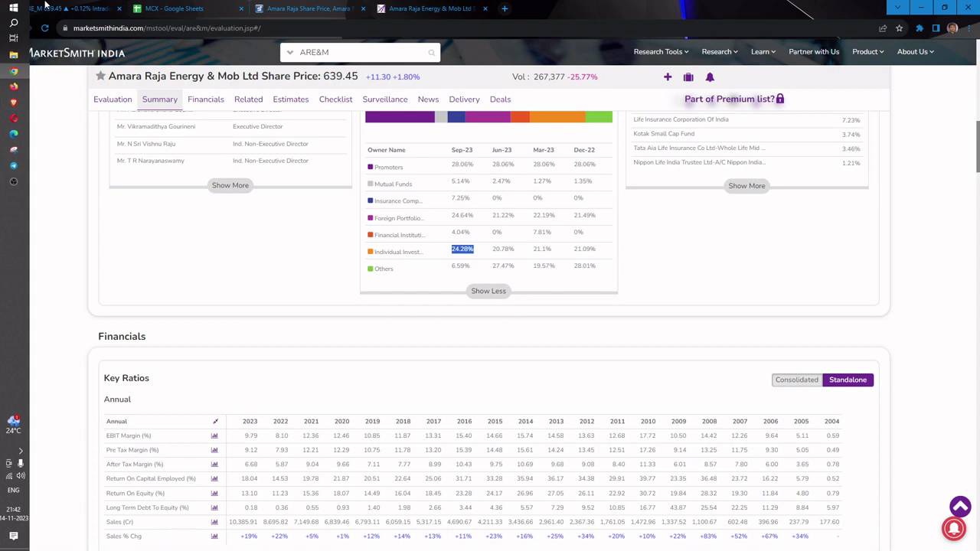
click(15, 425)
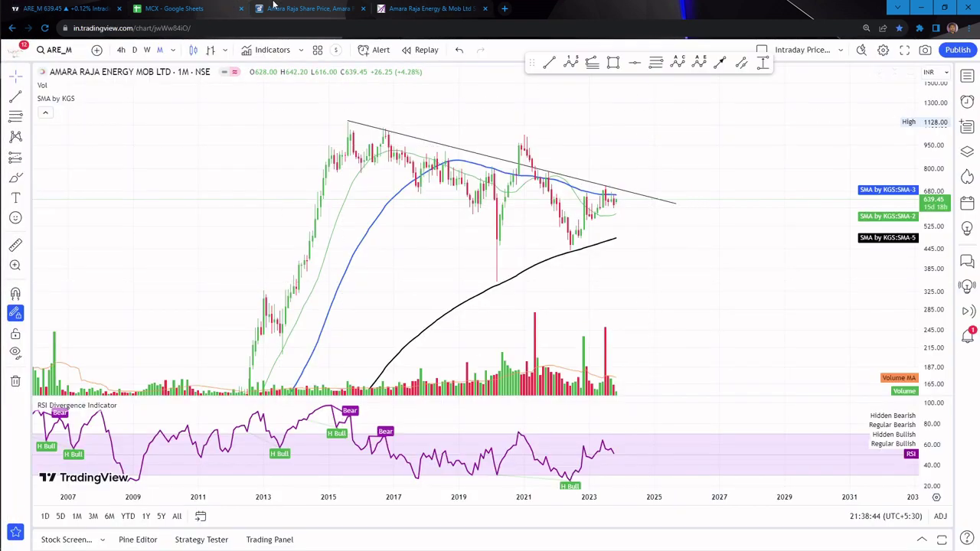
Step: Bring up Amara Raja's quarterly income statement on Moneycontrol
key(ctrl+3)
scroll(379, 347, up, 1)
click(251, 242)
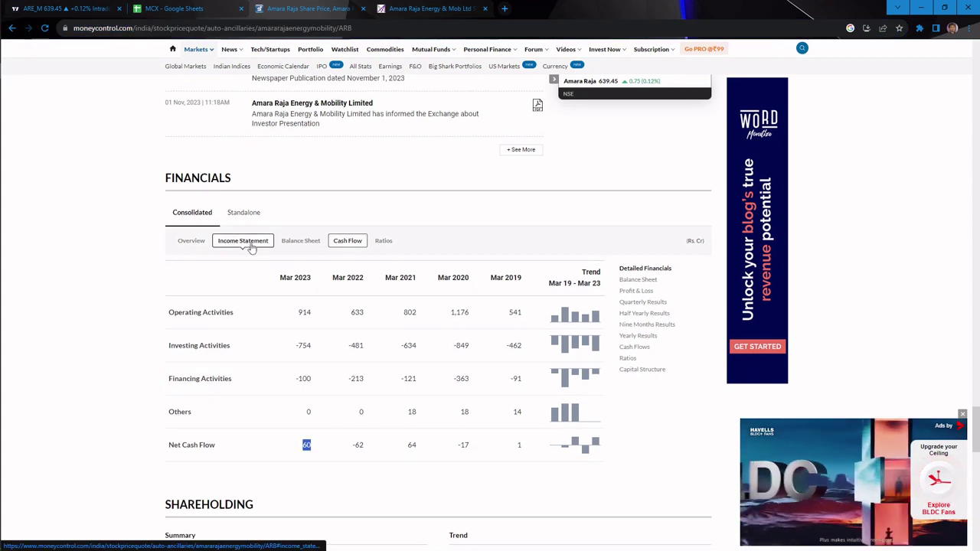
Step: Highlight the quarterly Sales (Sep 2023: 2,959) and Net Profit (226) figures
scroll(251, 249, down, 2)
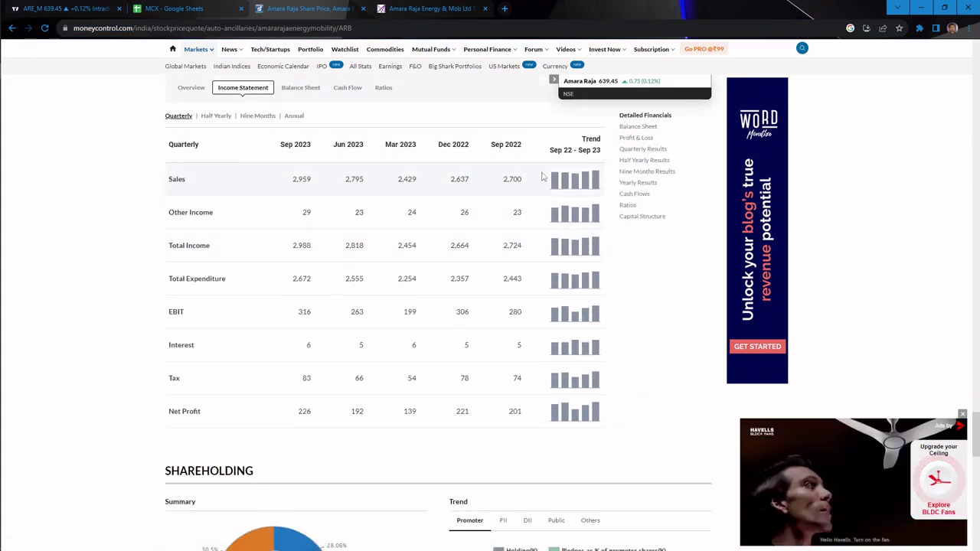
double_click(512, 180)
shift+click(306, 181)
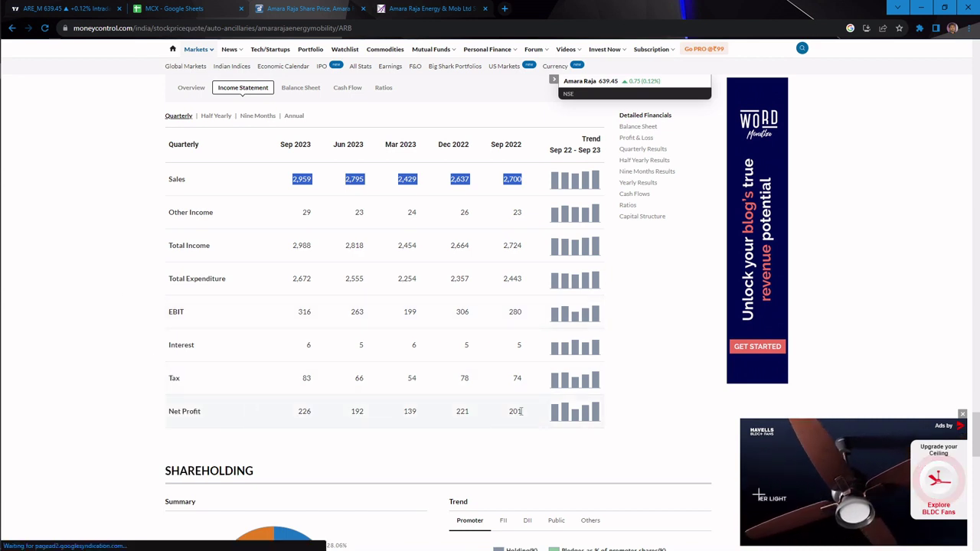
drag(523, 412, 287, 422)
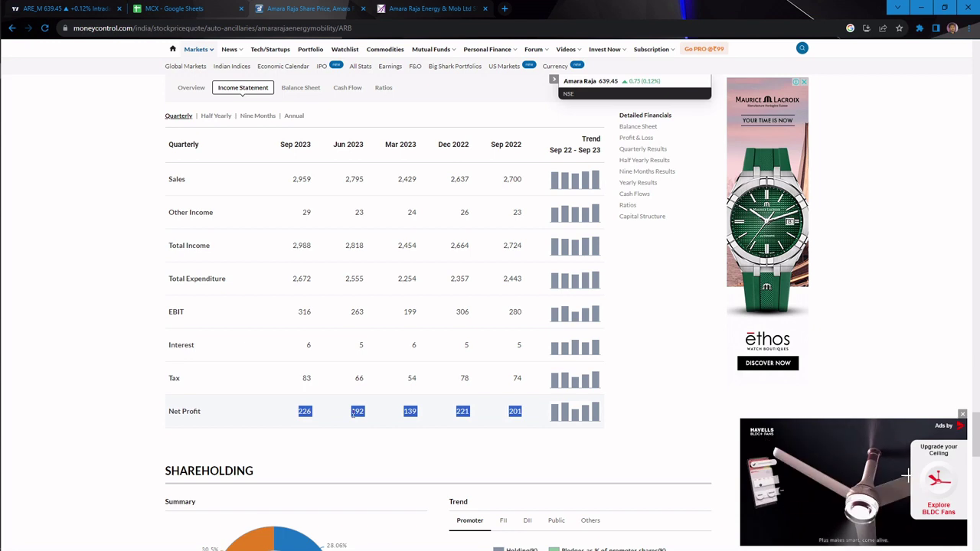
click(427, 9)
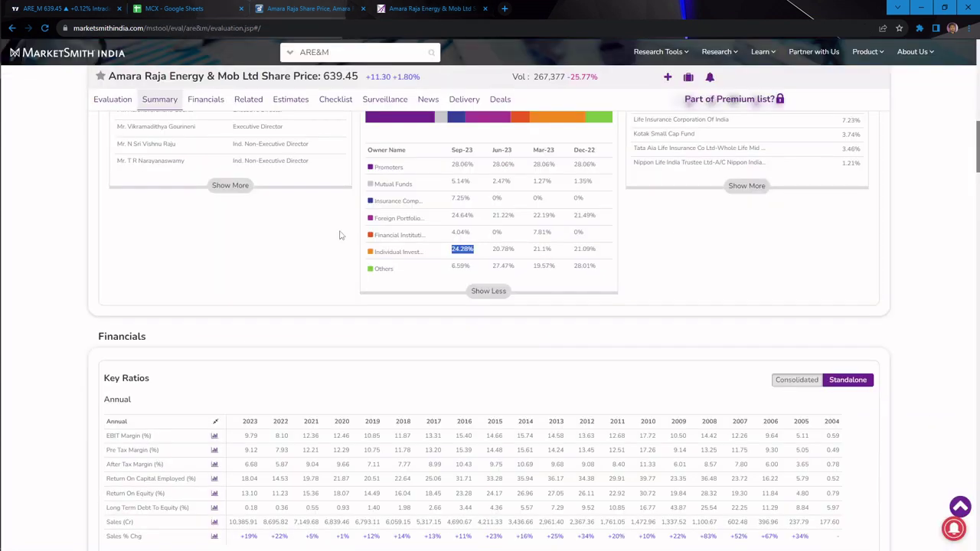
Step: Highlight Amara Raja's foreign portfolio and financial institution holdings, then view the chart
drag(577, 268, 350, 258)
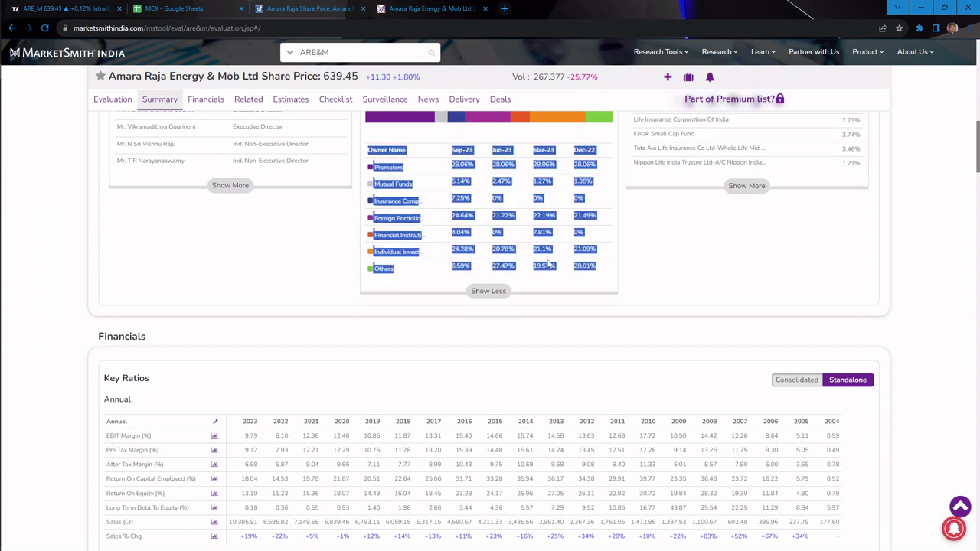
click(442, 219)
drag(449, 213, 598, 229)
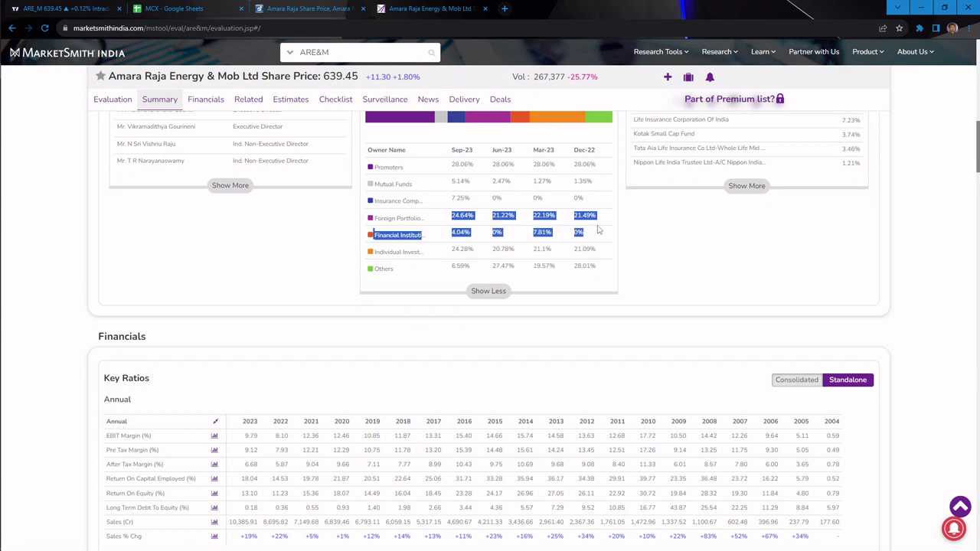
key(ctrl+1)
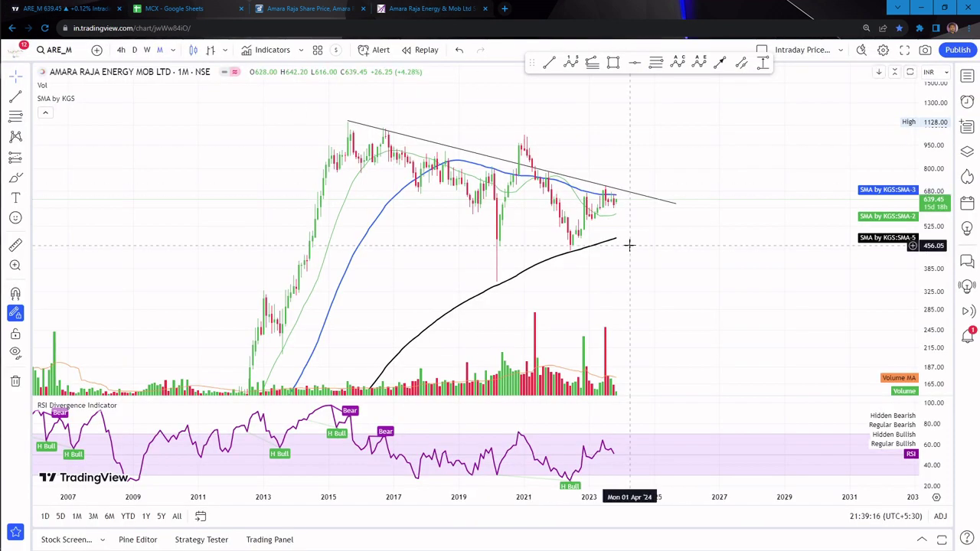
scroll(621, 229, up, 1)
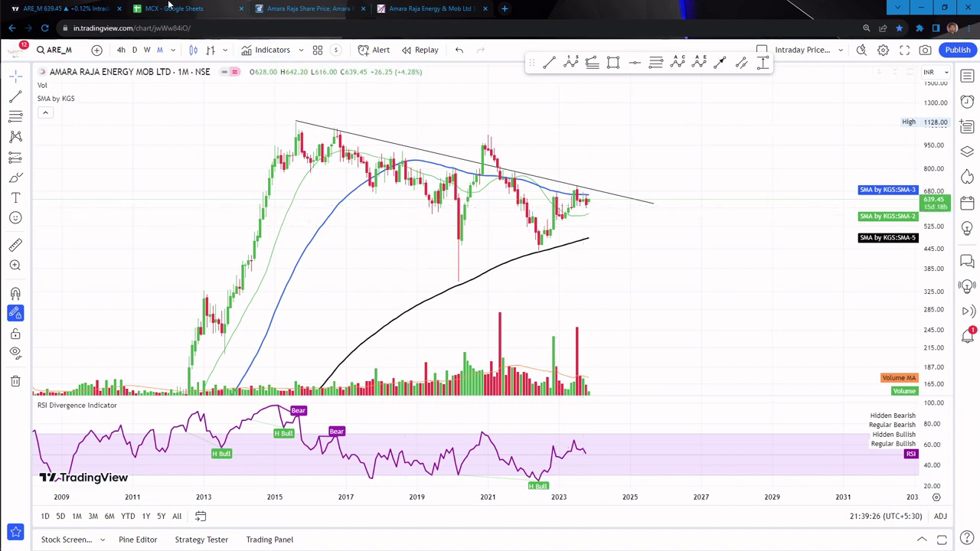
Step: Compare the Mar-23 (19.57%) and Jun-23 (27.47%) Others holdings against the monthly chart
click(431, 8)
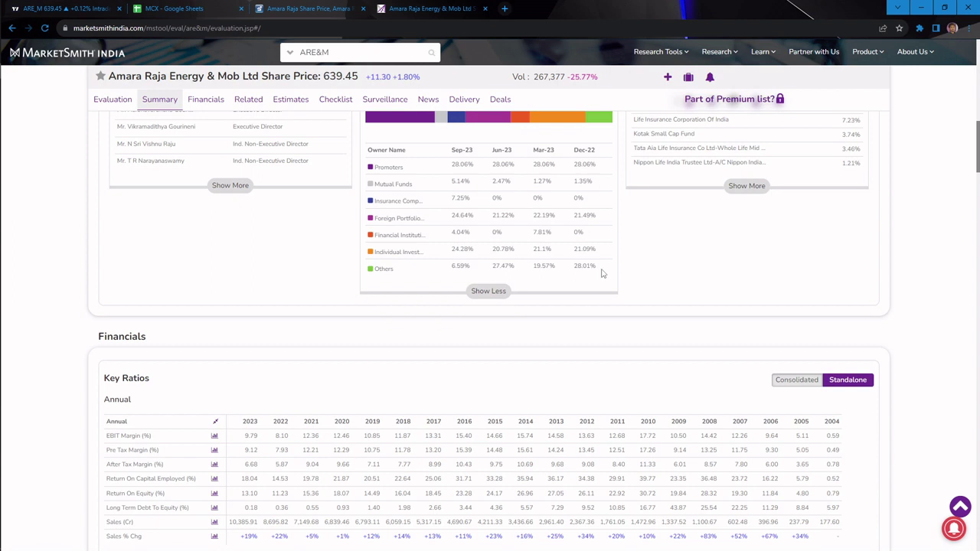
drag(602, 273, 531, 271)
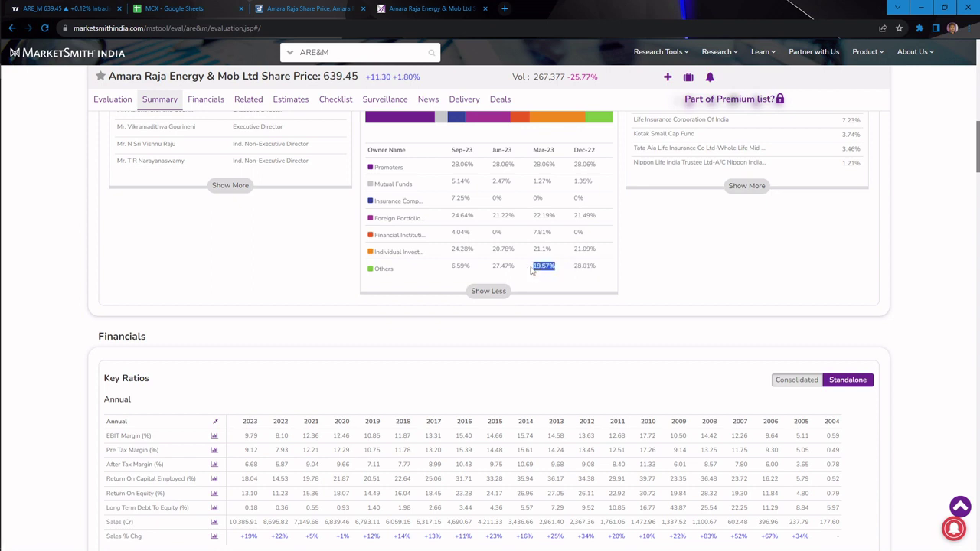
click(61, 8)
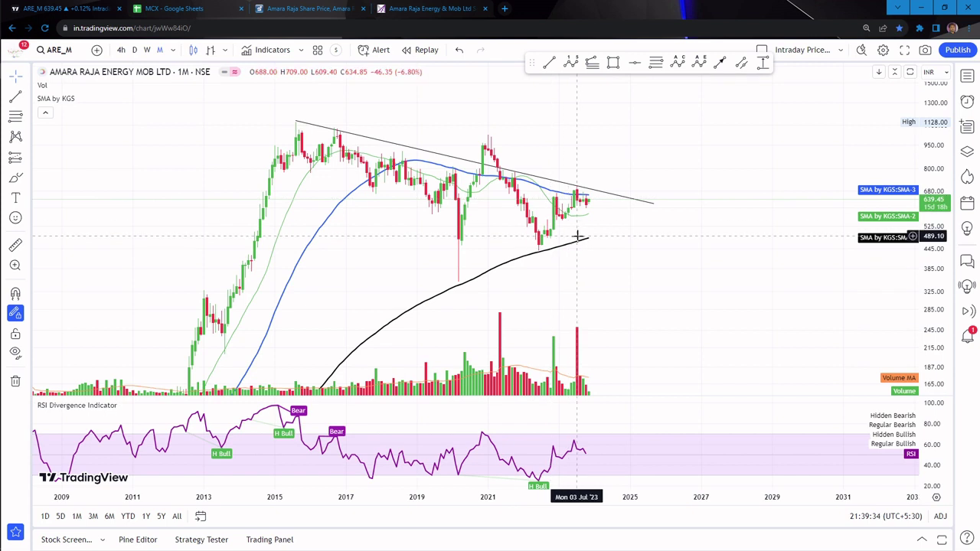
click(409, 10)
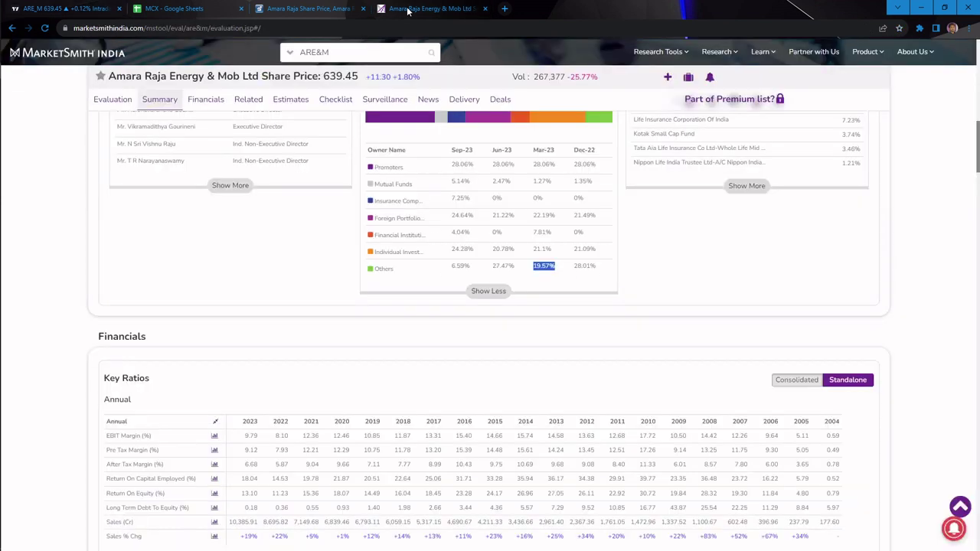
double_click(502, 266)
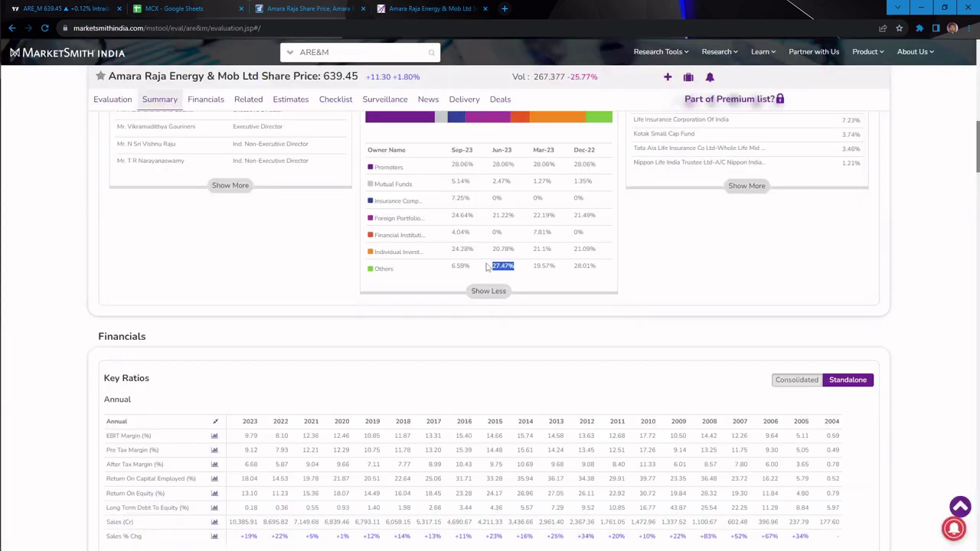
click(95, 8)
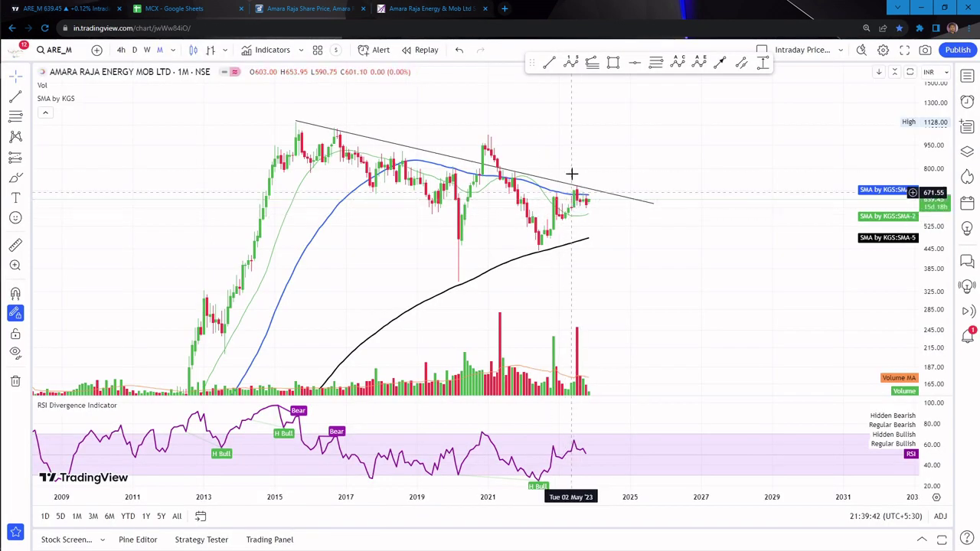
Step: Check the Sep-23 Others holding of 6.59%, then select the chart's descending trendline
click(413, 7)
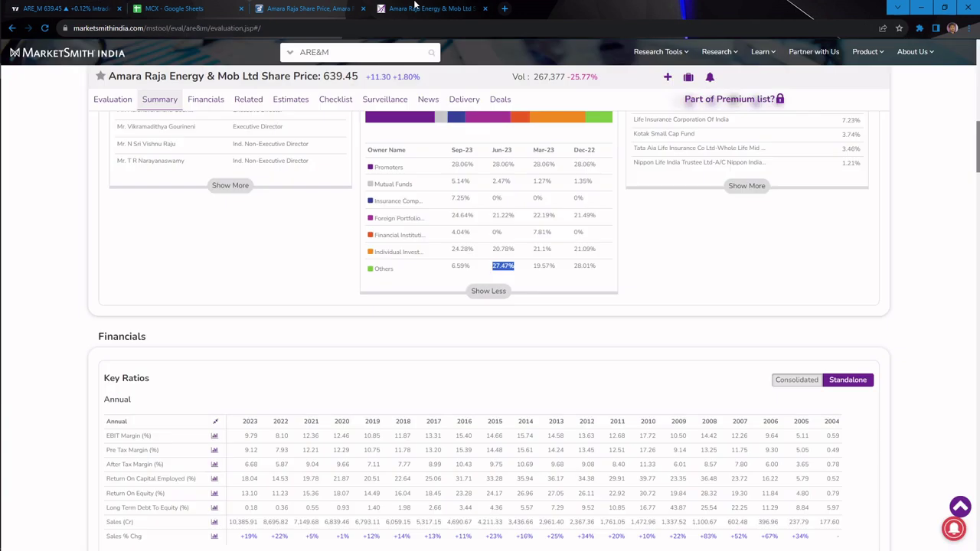
drag(453, 266, 469, 266)
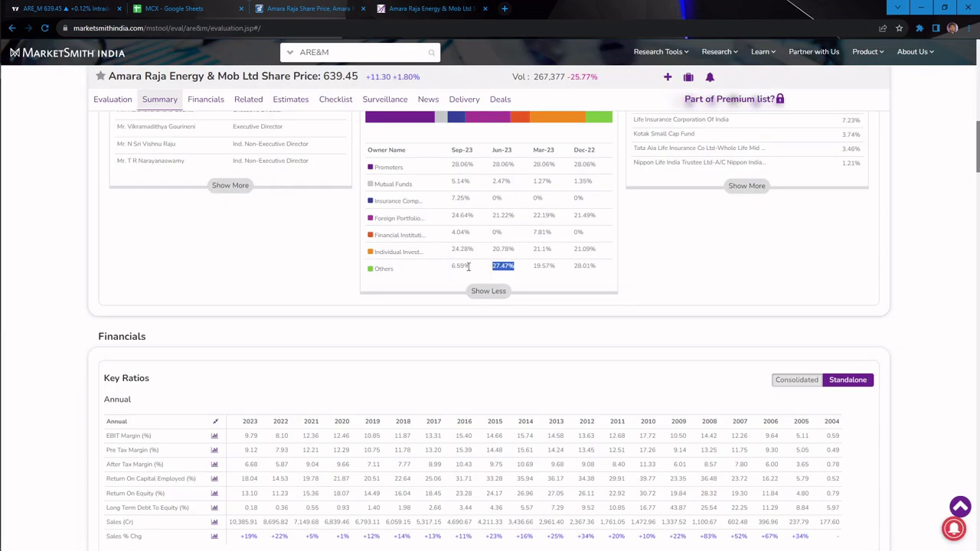
click(520, 270)
double_click(460, 265)
key(ctrl+1)
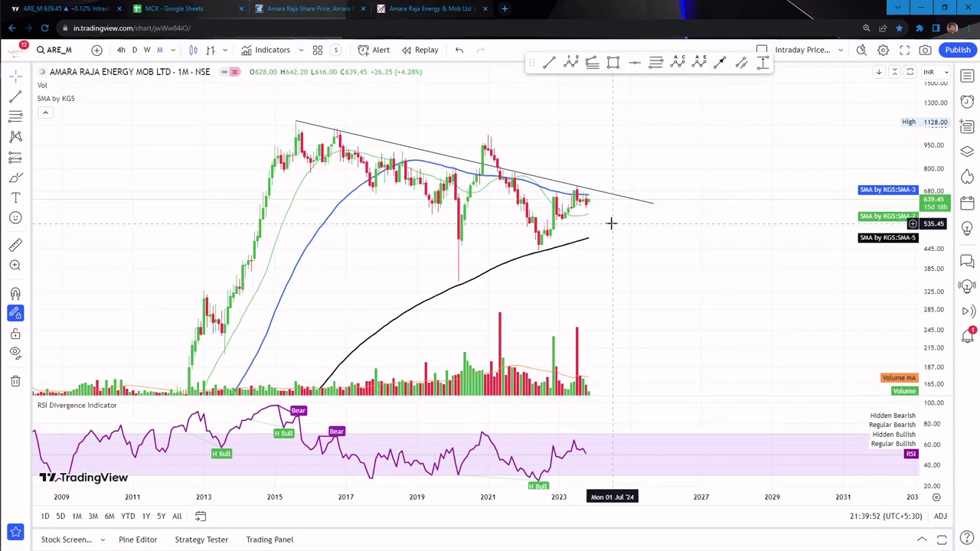
click(578, 187)
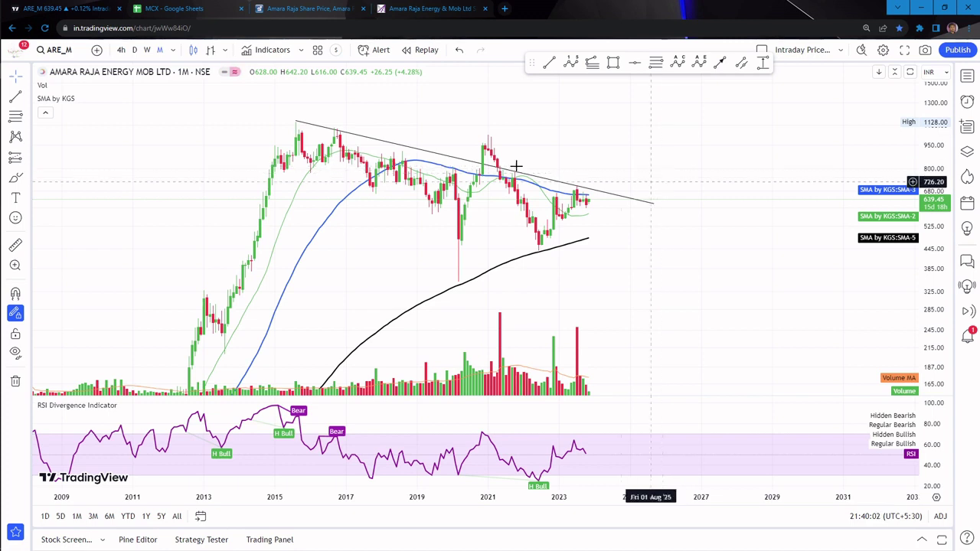
Step: Check the Dlink row in the sheet and load the NSE:DLINKINDIA monthly chart in TradingView
click(184, 9)
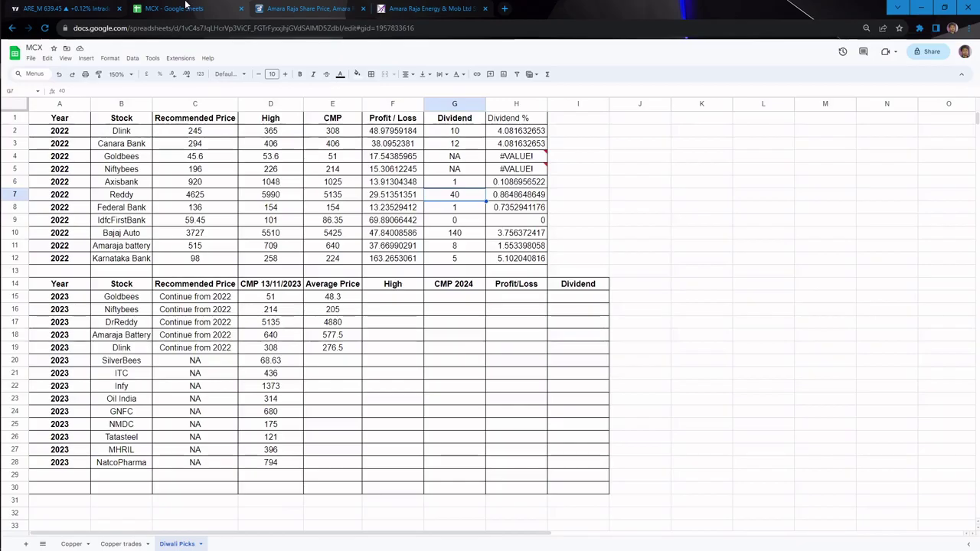
click(138, 351)
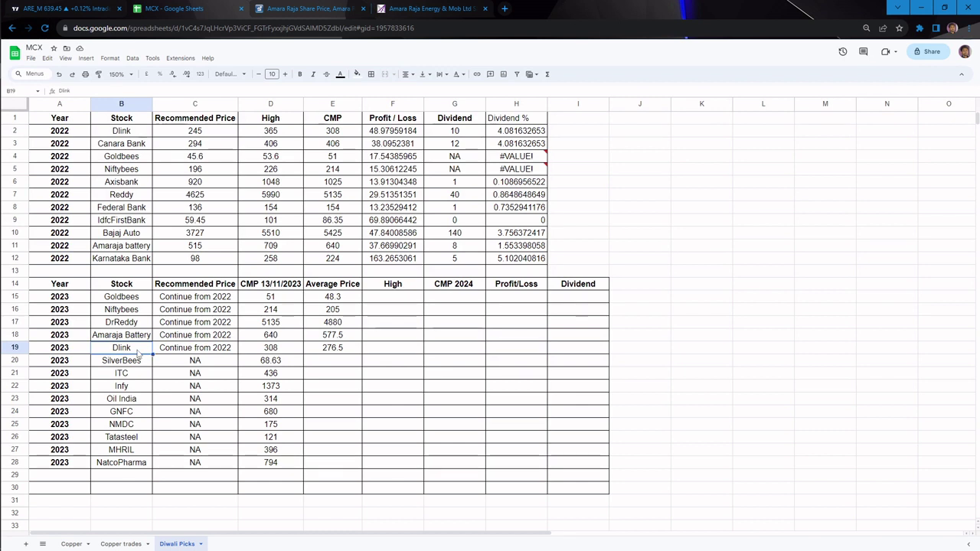
click(49, 6)
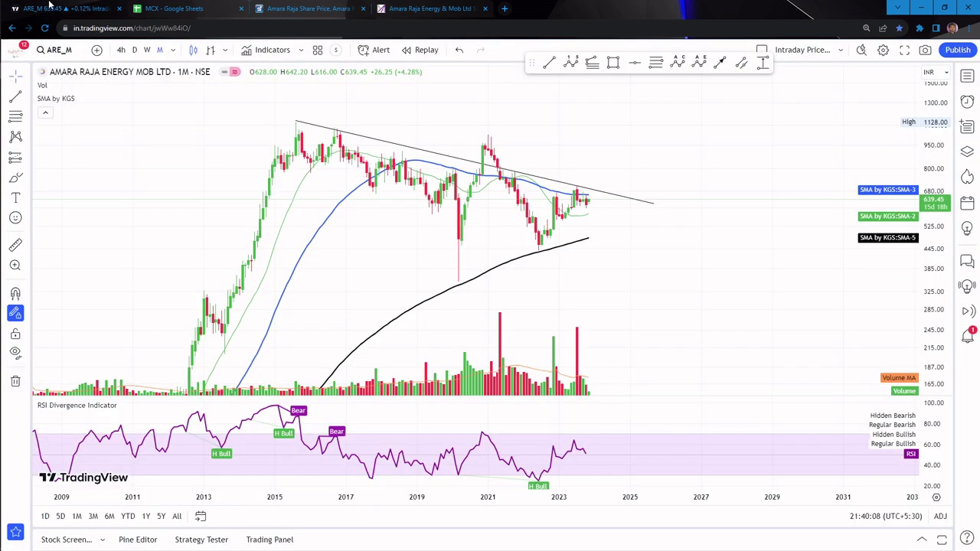
text(DLINK)
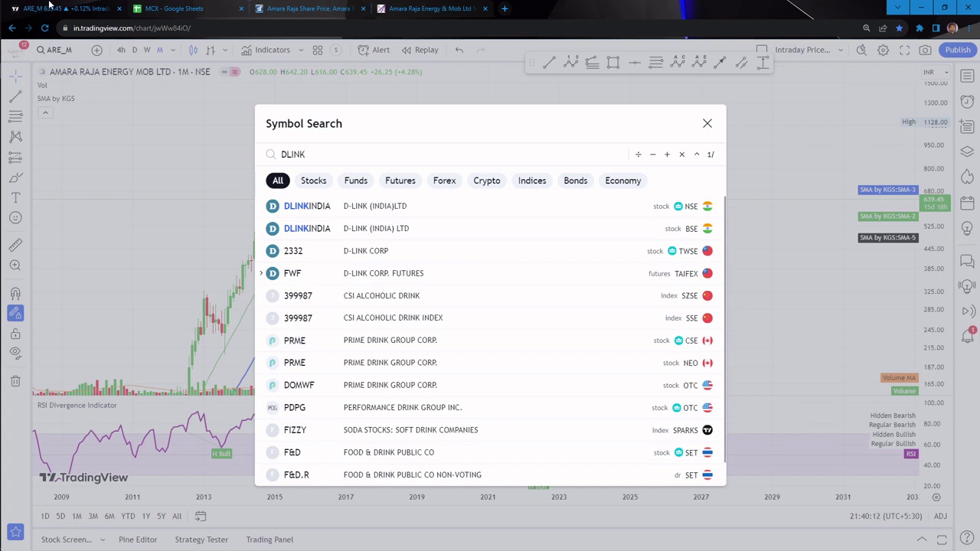
key(Down)
key(Return)
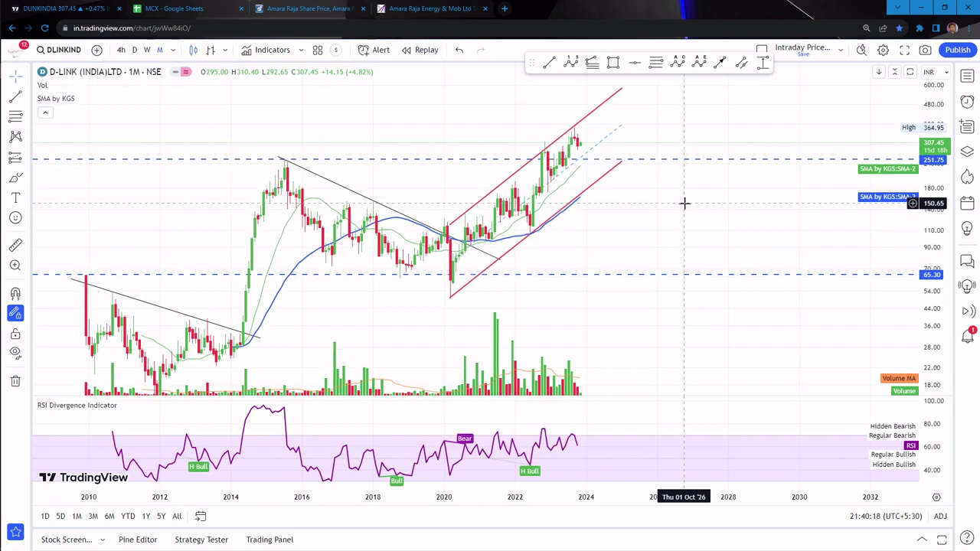
click(306, 9)
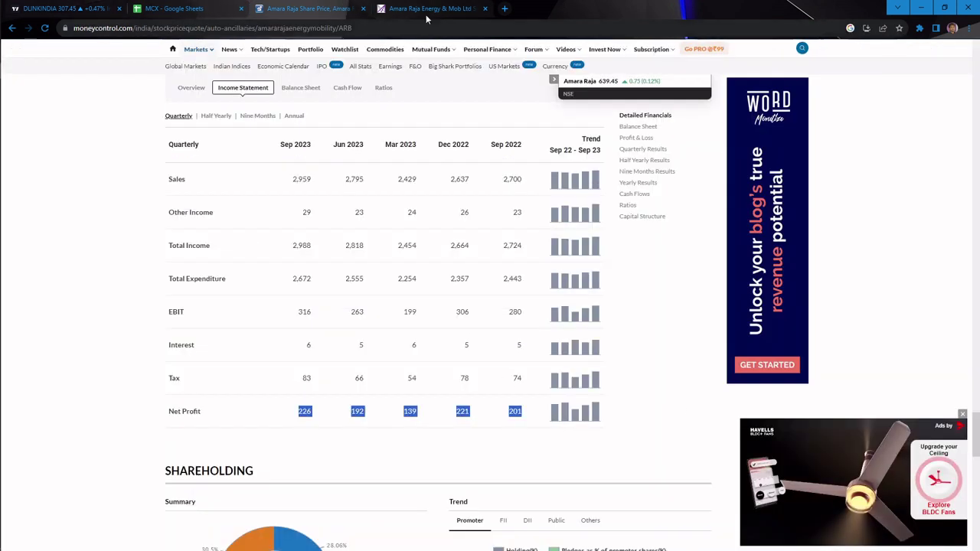
Step: Search 'dlink' on MarketSmith India and open the D-Link (India) DLINKINDIA page
click(429, 8)
double_click(316, 52)
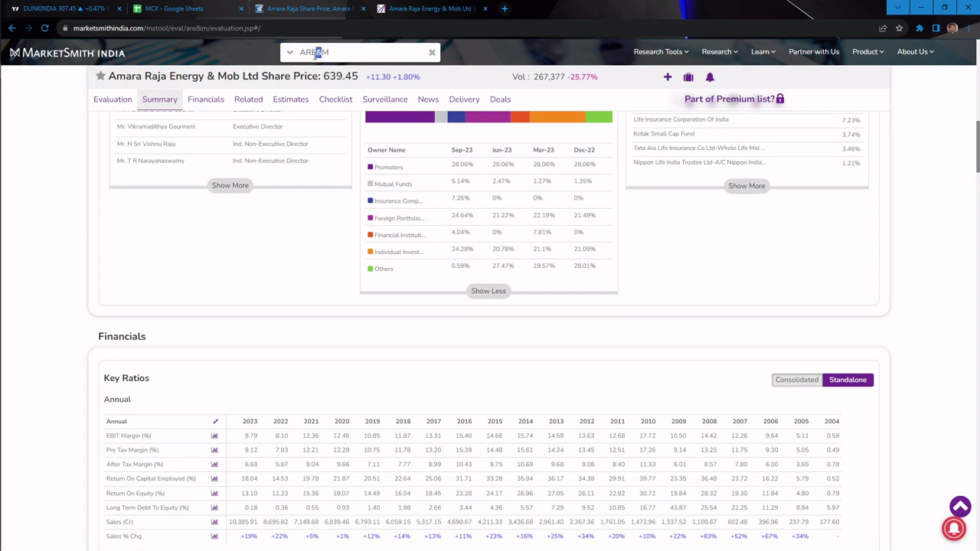
key(ctrl+a)
text(dlin)
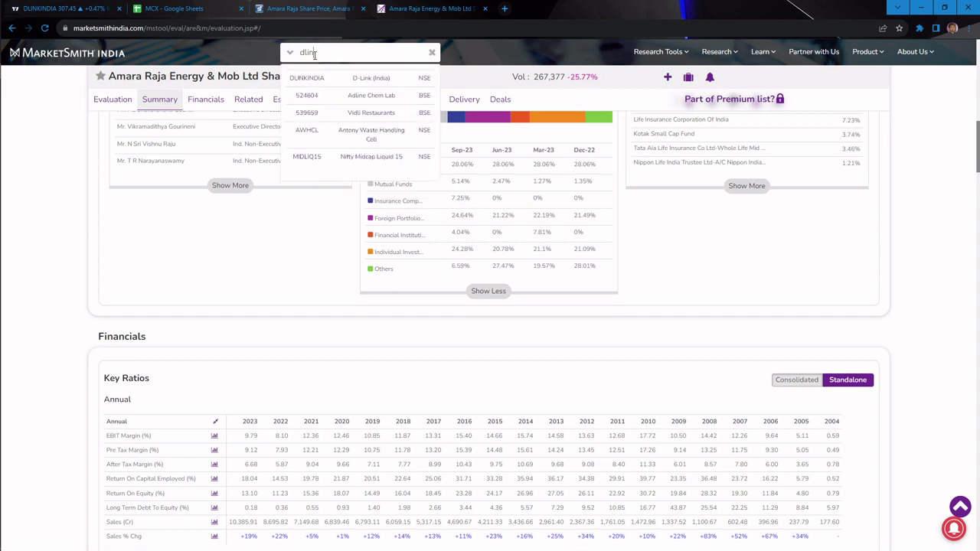
text(k)
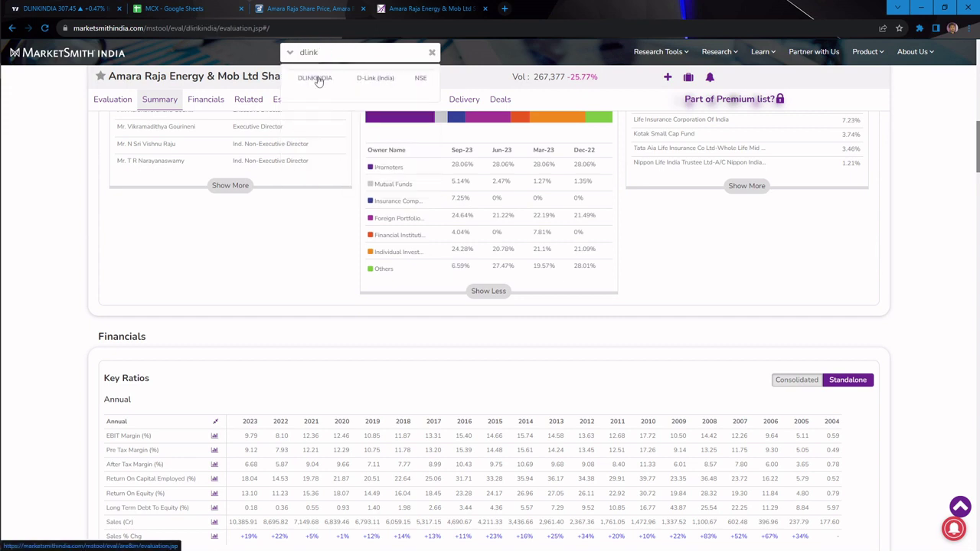
click(315, 77)
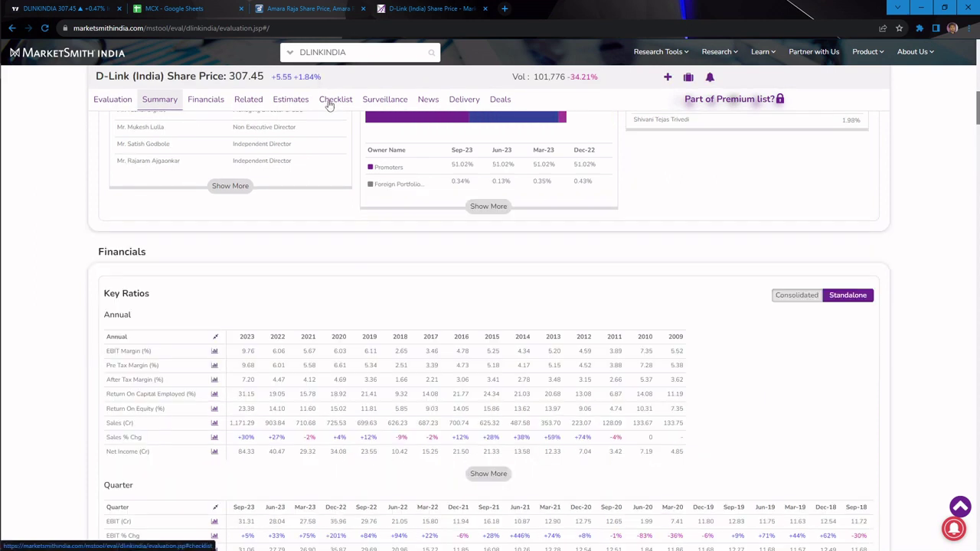
Step: Expand D-Link's Ownership Pattern to show every shareholder category
scroll(306, 228, up, 4)
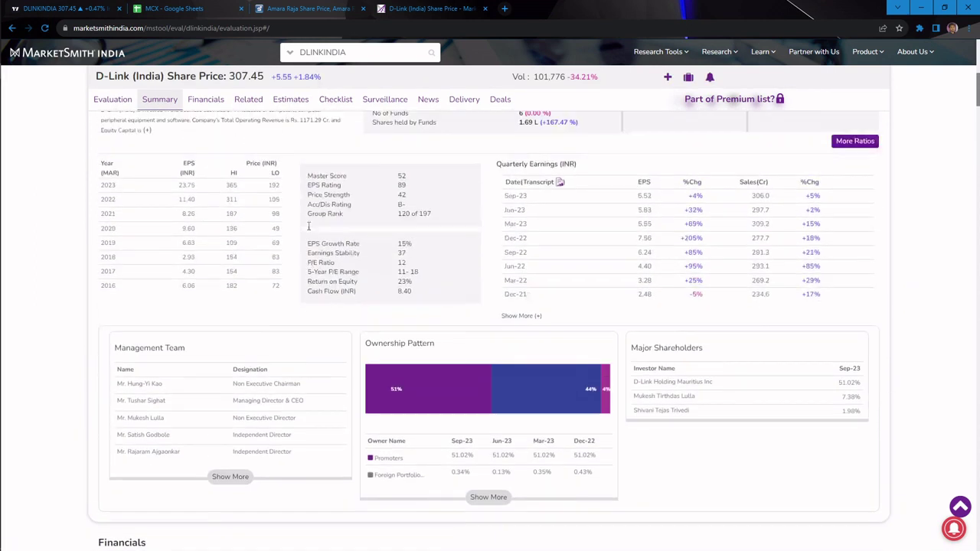
scroll(308, 227, up, 2)
drag(252, 229, 324, 251)
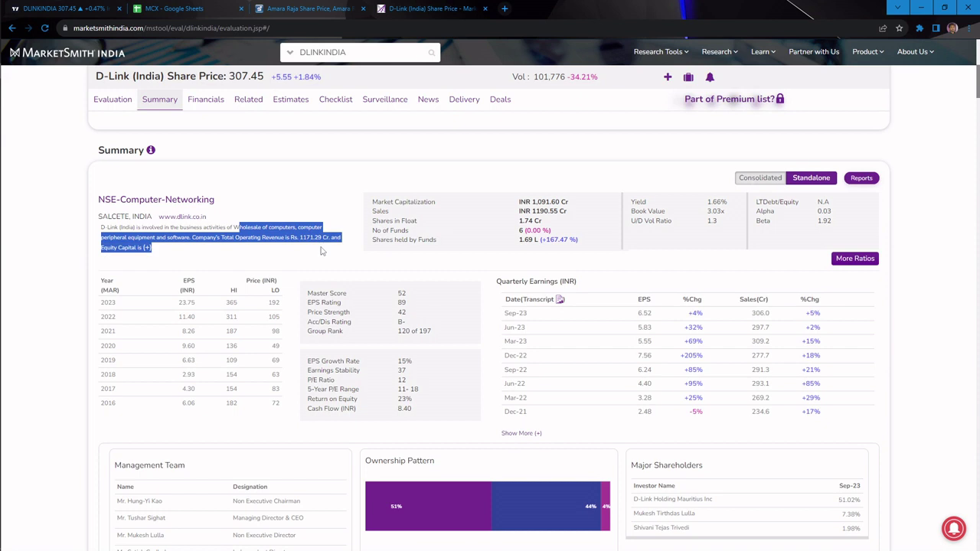
scroll(334, 242, down, 3)
scroll(335, 242, down, 2)
click(494, 258)
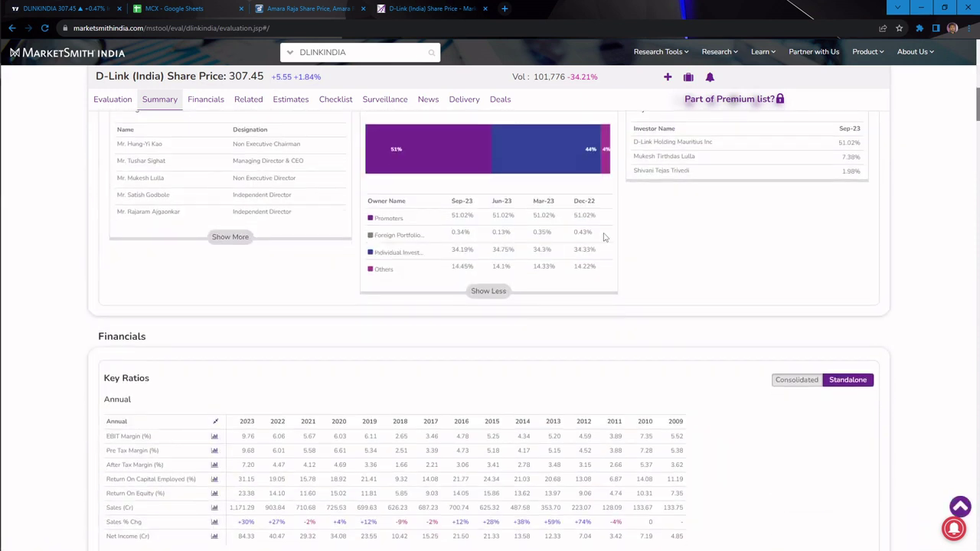
Step: Highlight D-Link's promoter (51.02%), foreign portfolio, individual investor (34.19%) and Others holdings
drag(604, 235, 450, 235)
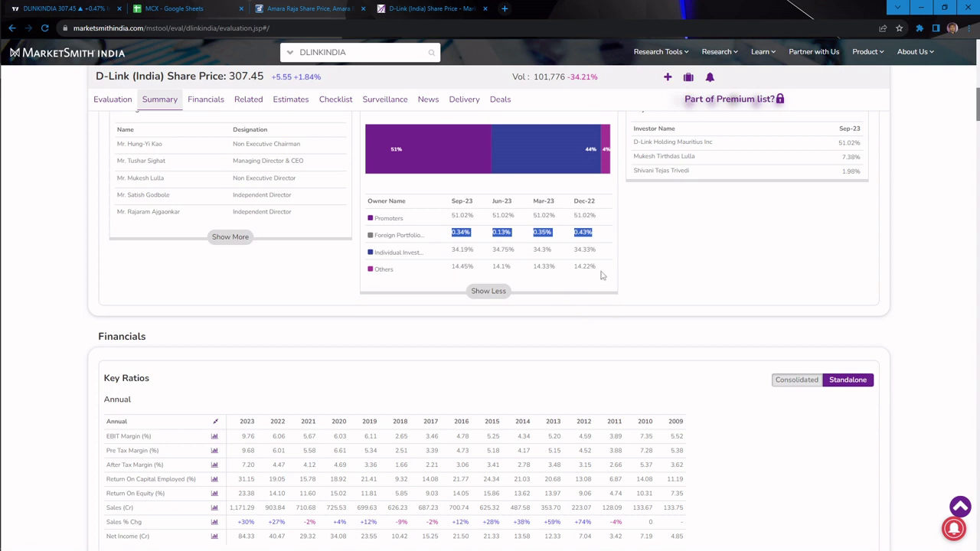
drag(602, 276, 441, 254)
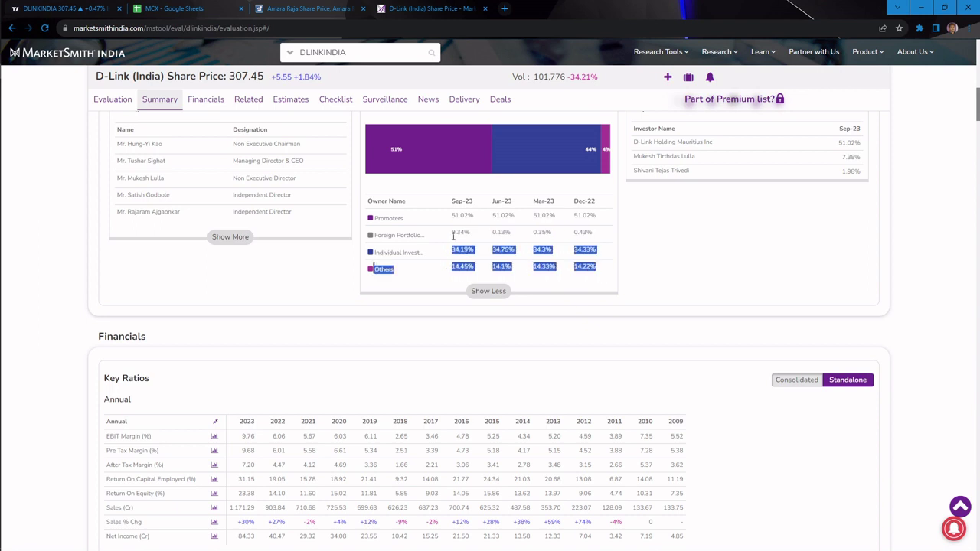
drag(450, 219, 606, 223)
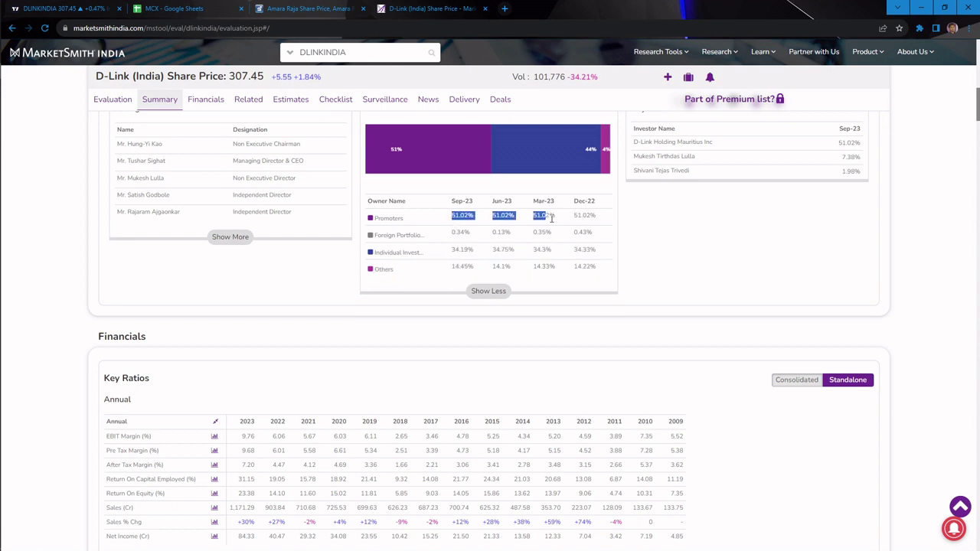
drag(454, 249, 599, 269)
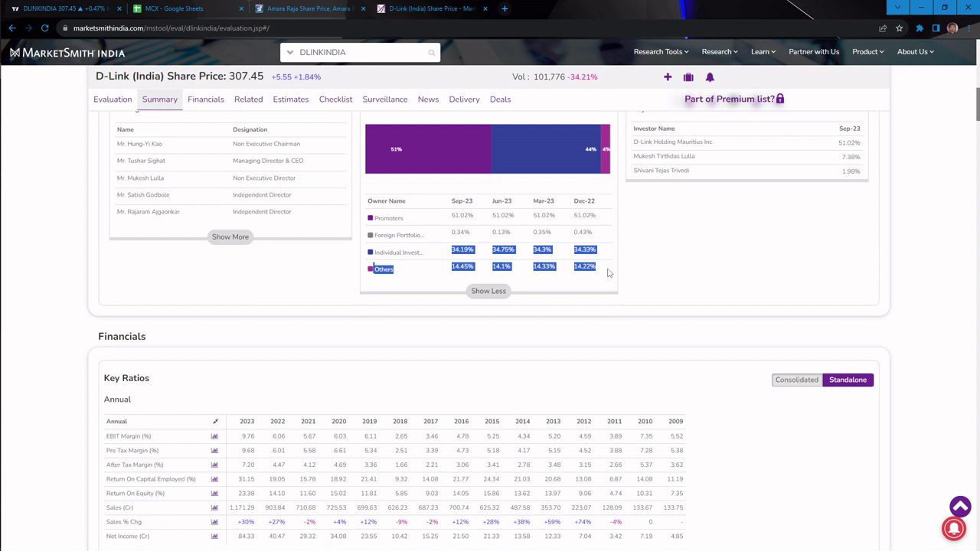
click(161, 8)
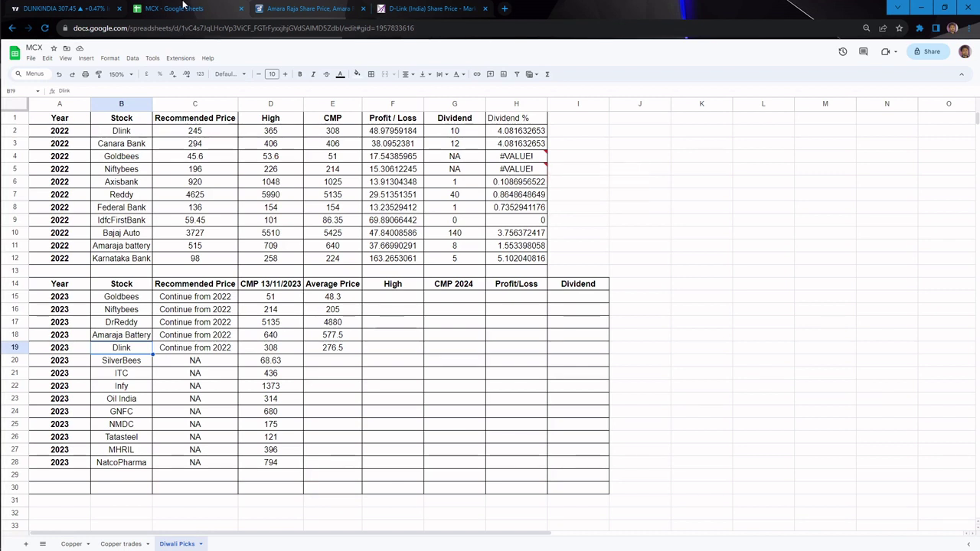
Step: Show D-Link's monthly TradingView chart, selecting then deselecting its rising red channel
key(ctrl+shift+Tab)
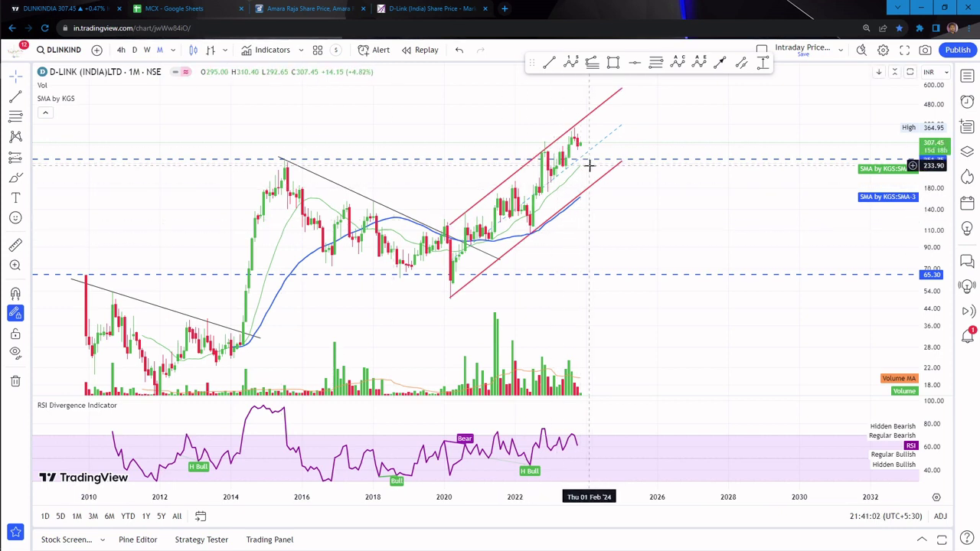
click(622, 88)
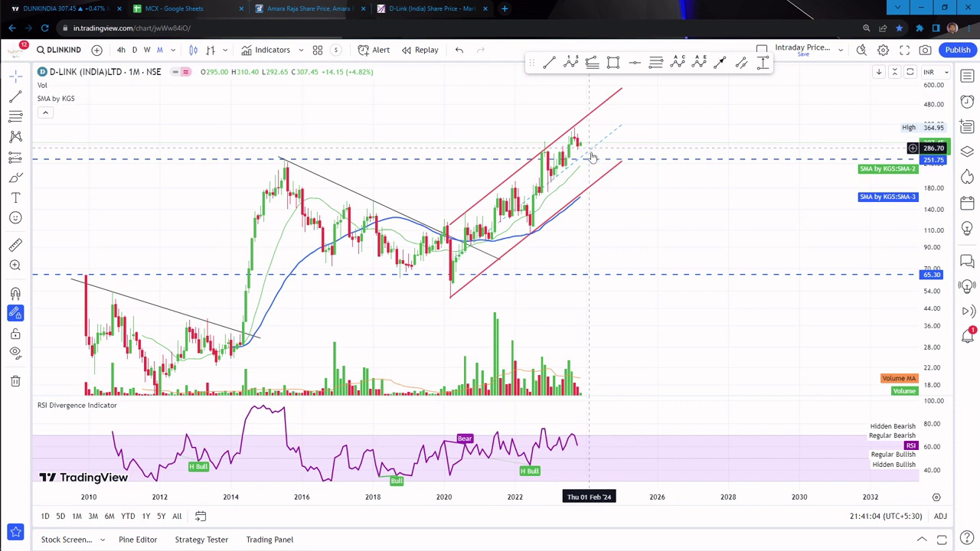
click(595, 153)
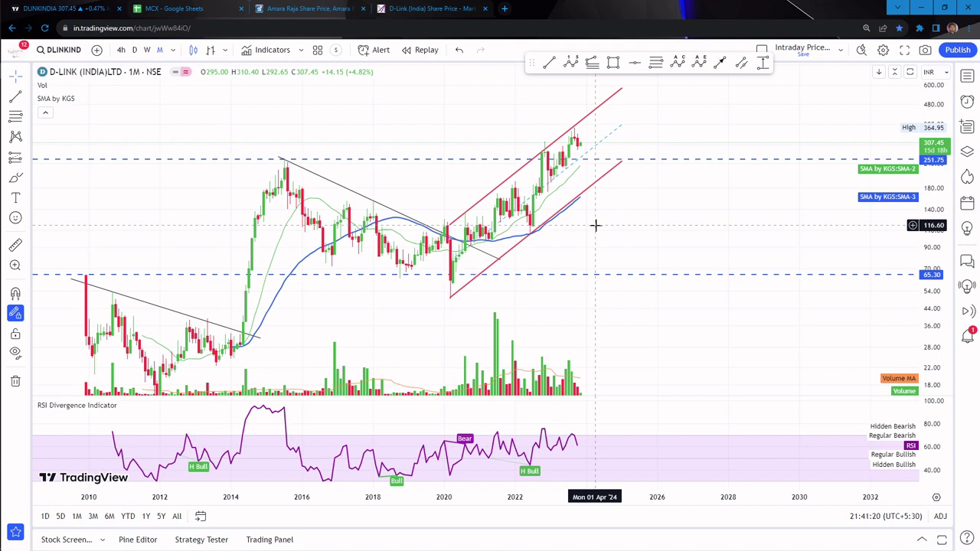
Step: Search 'dlink' on Moneycontrol and open the D-Link India stock page
click(306, 9)
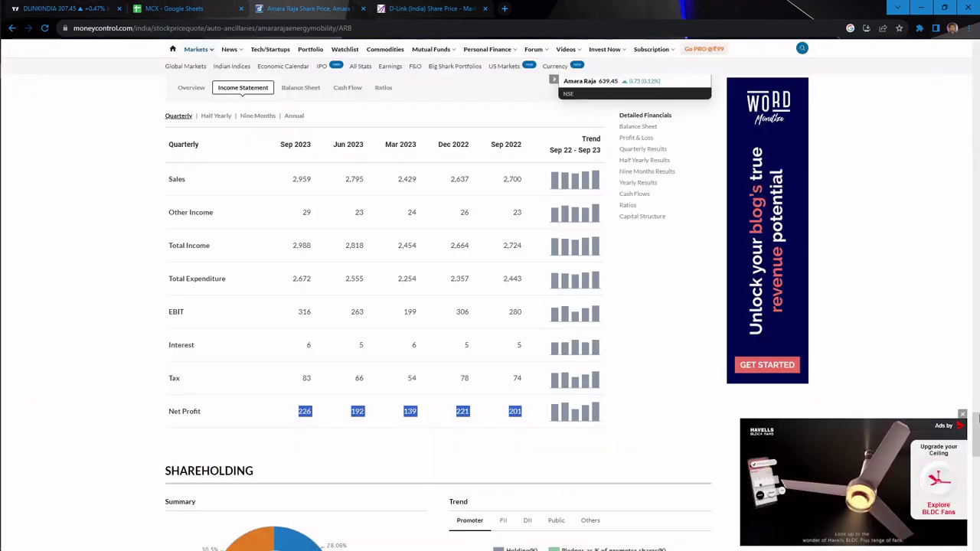
scroll(466, 230, up, 10)
scroll(466, 229, up, 10)
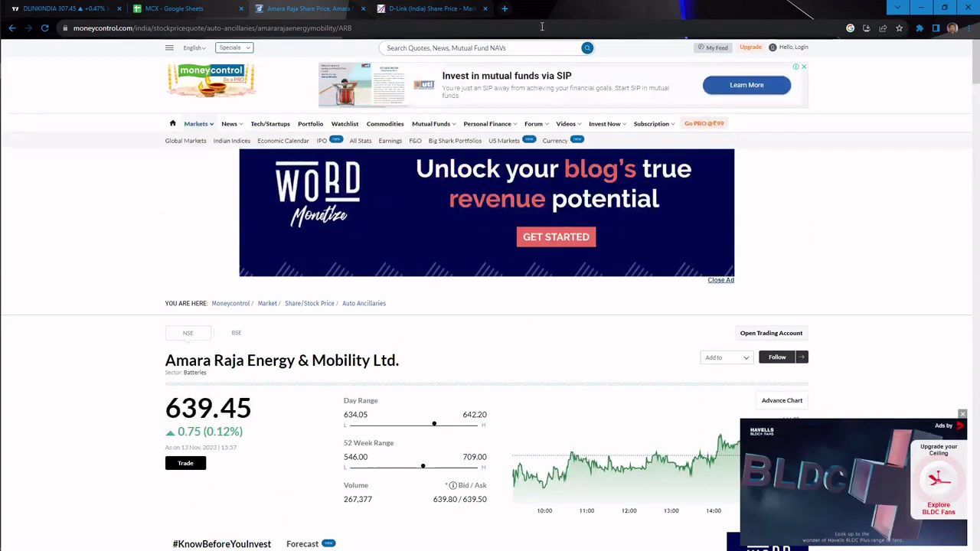
click(466, 48)
text(dlink)
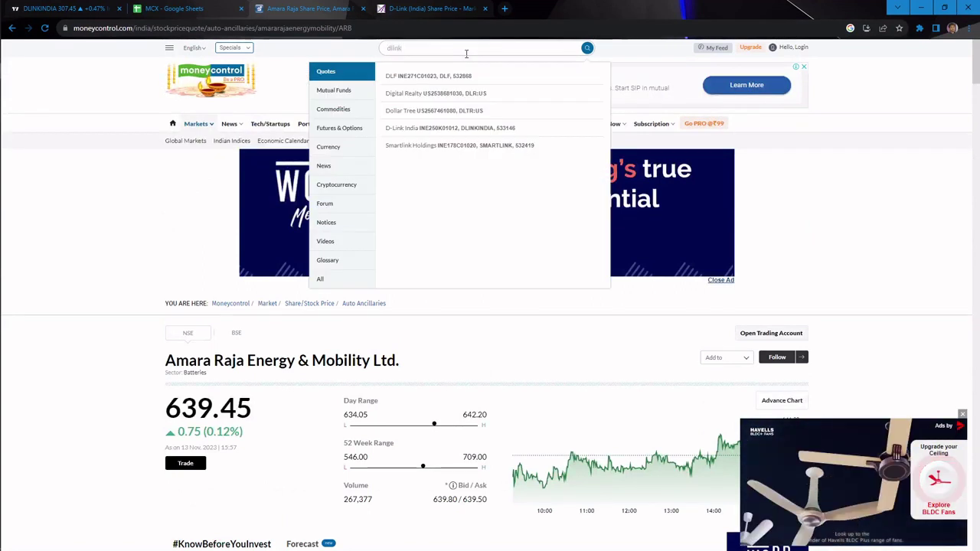
click(404, 81)
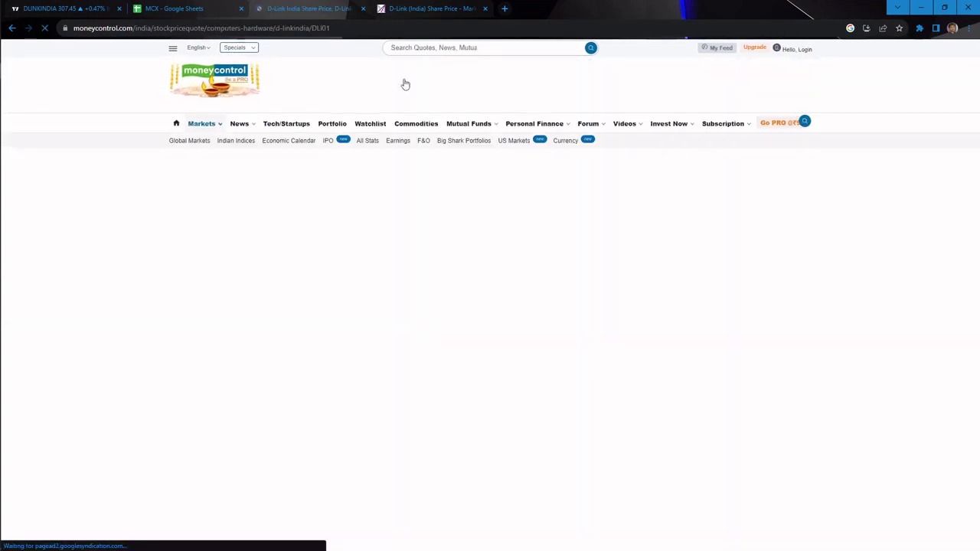
Step: Review D-Link's net profit, debt-to-equity and cash flow figures (net cash flow -14)
scroll(254, 146, down, 3)
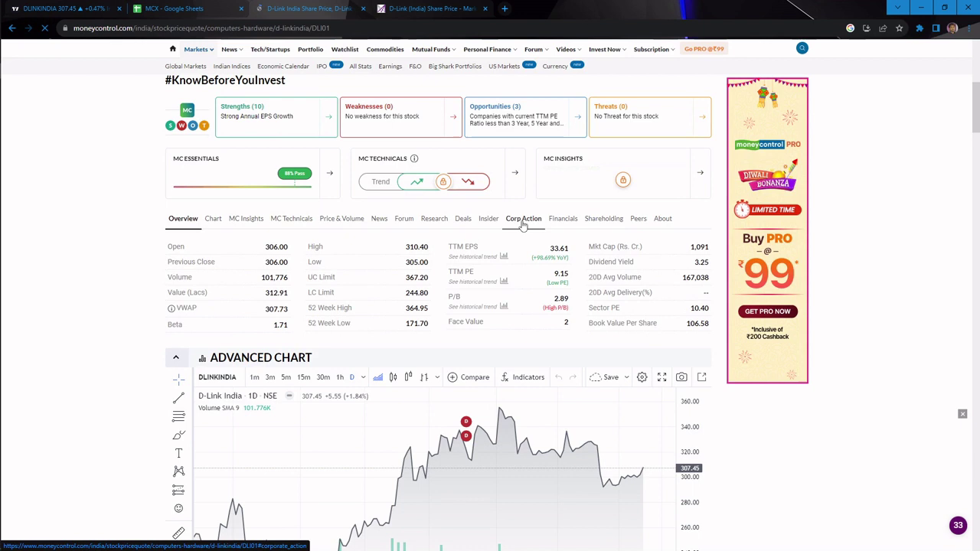
click(563, 220)
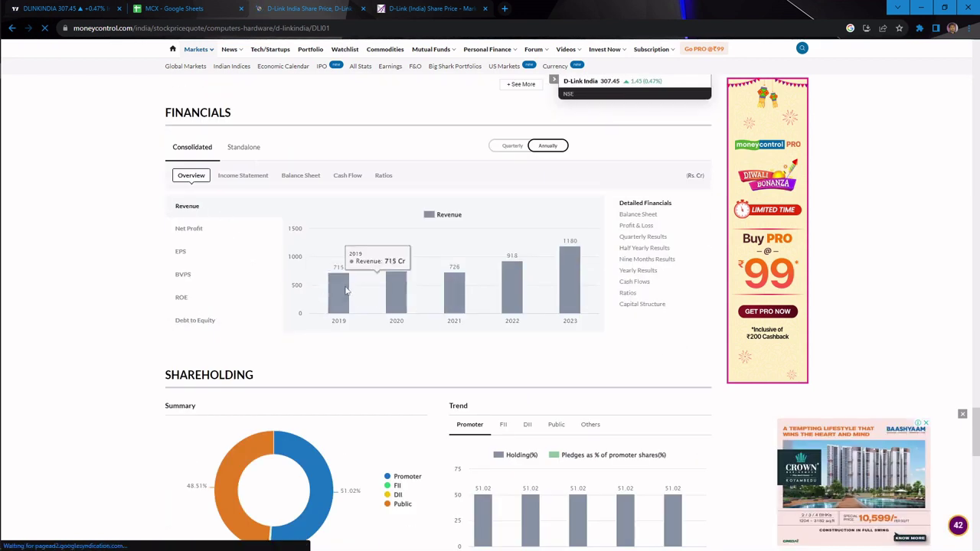
click(218, 239)
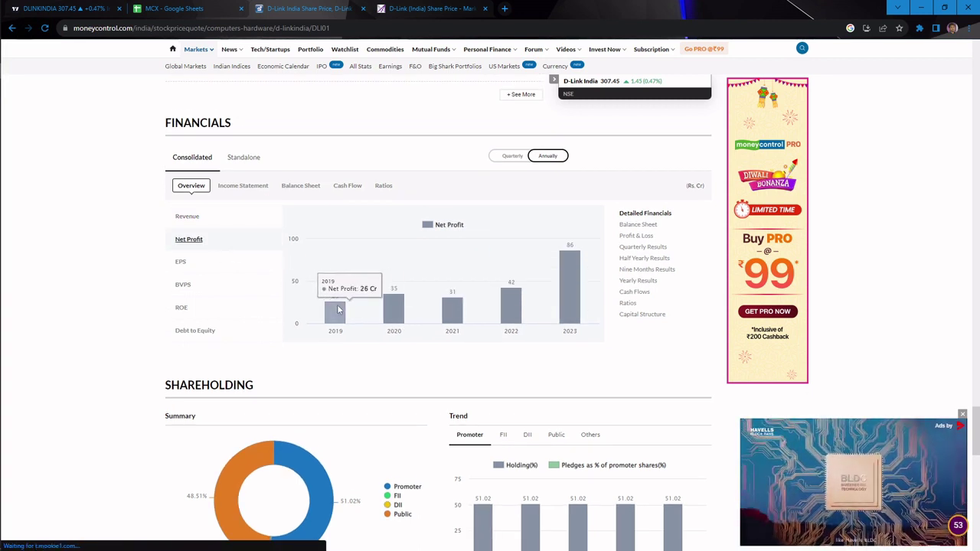
click(228, 331)
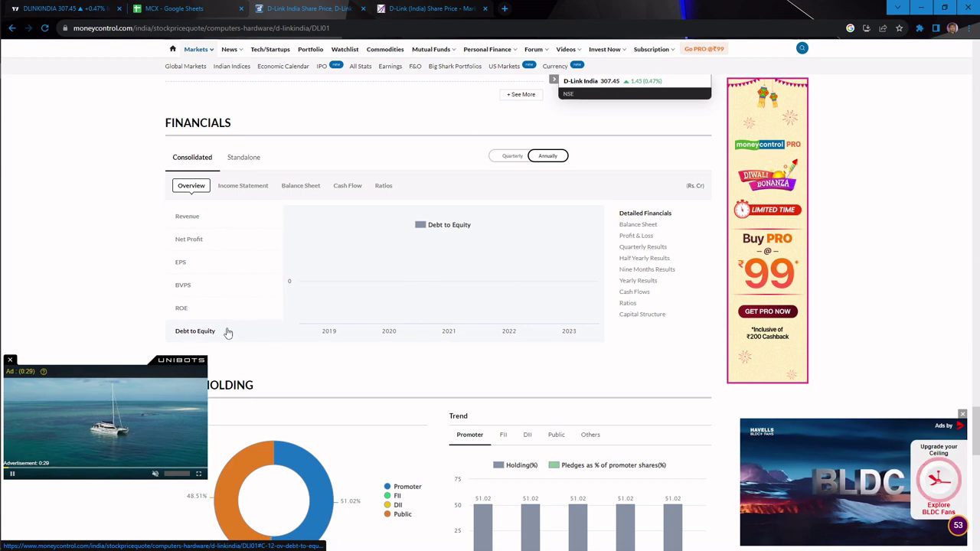
click(11, 357)
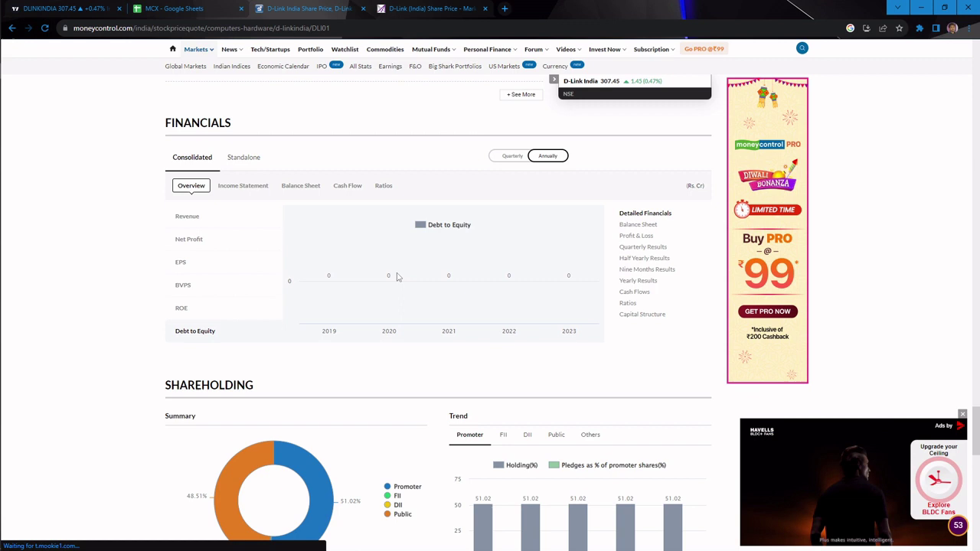
click(347, 186)
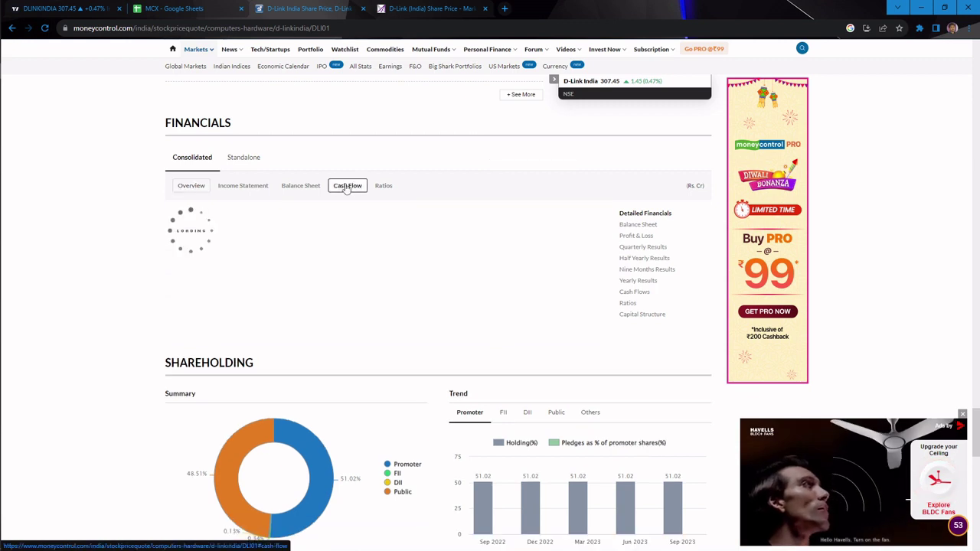
double_click(301, 397)
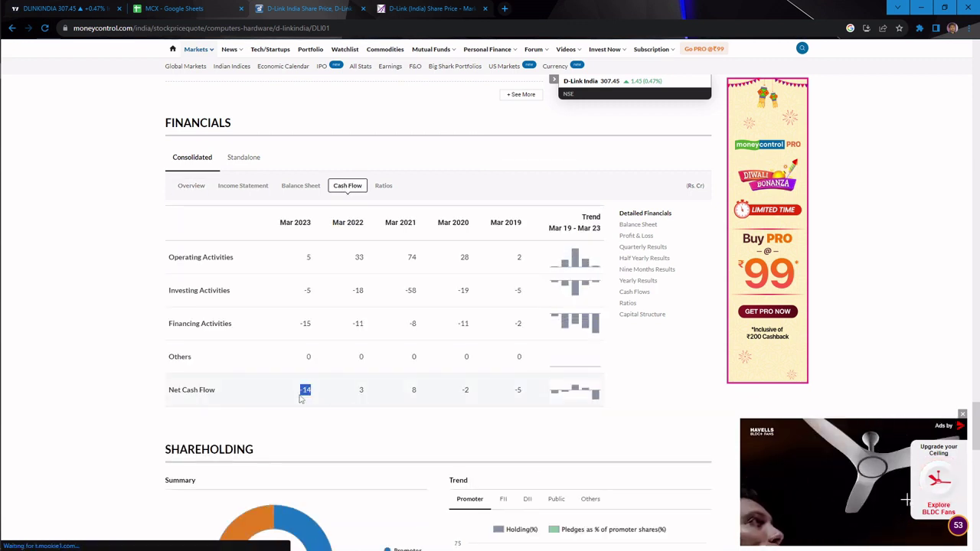
mouse_move(305, 393)
mouse_down()
mouse_move(291, 393)
mouse_move(309, 396)
mouse_up()
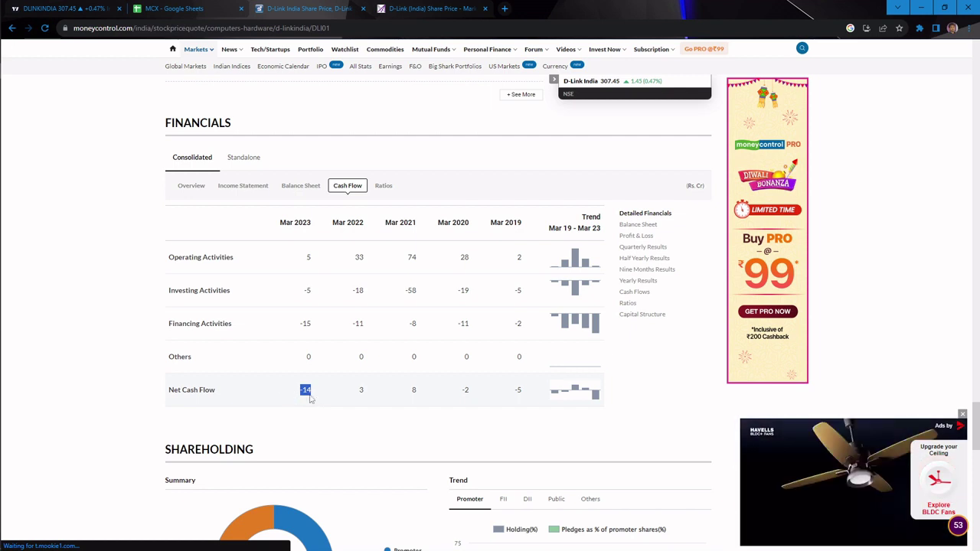
Step: Check D-Link's financial ratios and quarterly income statement net profit figures
click(381, 186)
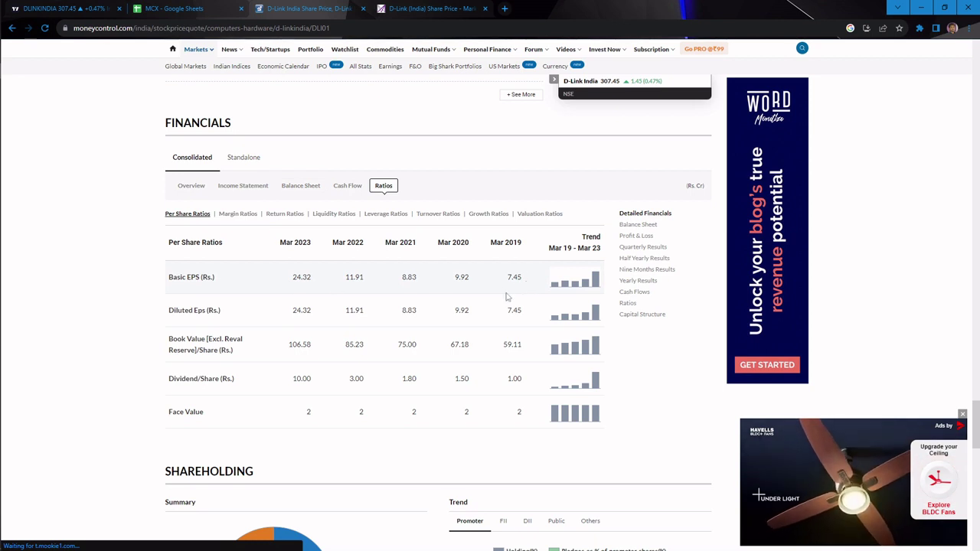
click(242, 185)
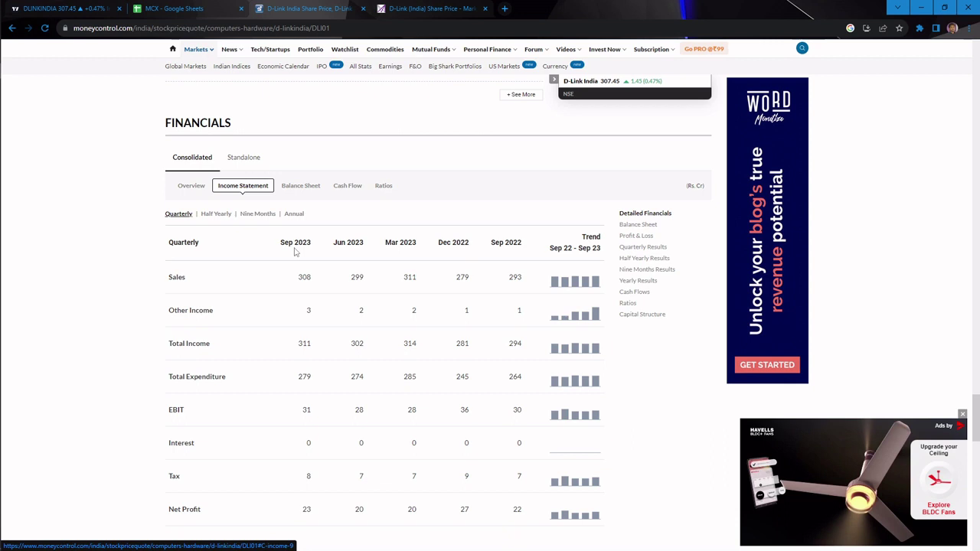
scroll(294, 252, down, 2)
drag(532, 365, 290, 367)
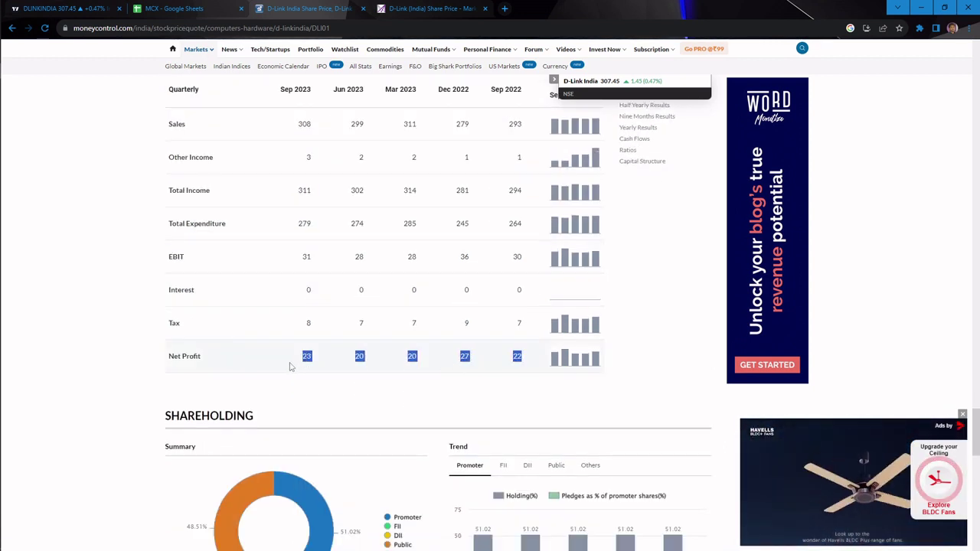
click(426, 8)
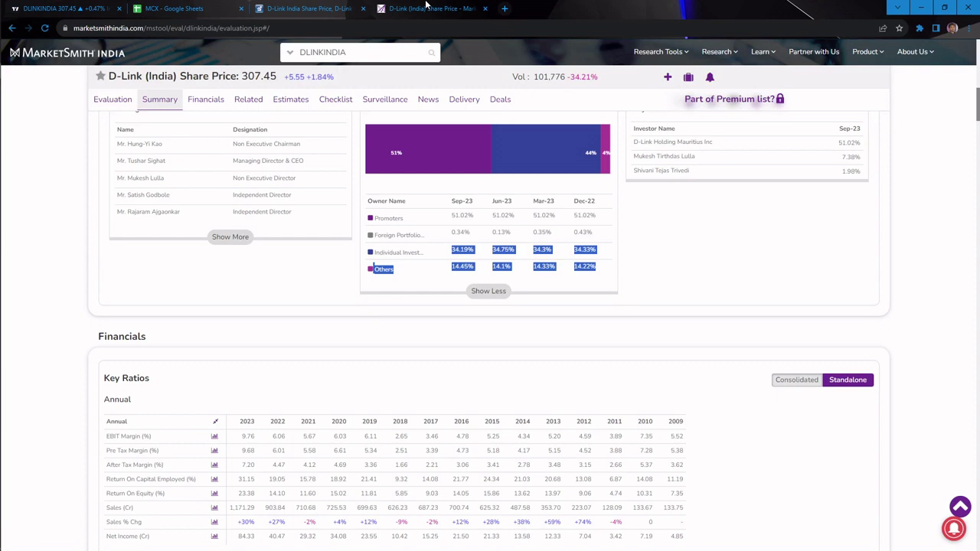
Step: Review D-Link's MarketSmith key ratios (2023 net income 84.33 Cr) and quarterly figures
scroll(479, 264, down, 2)
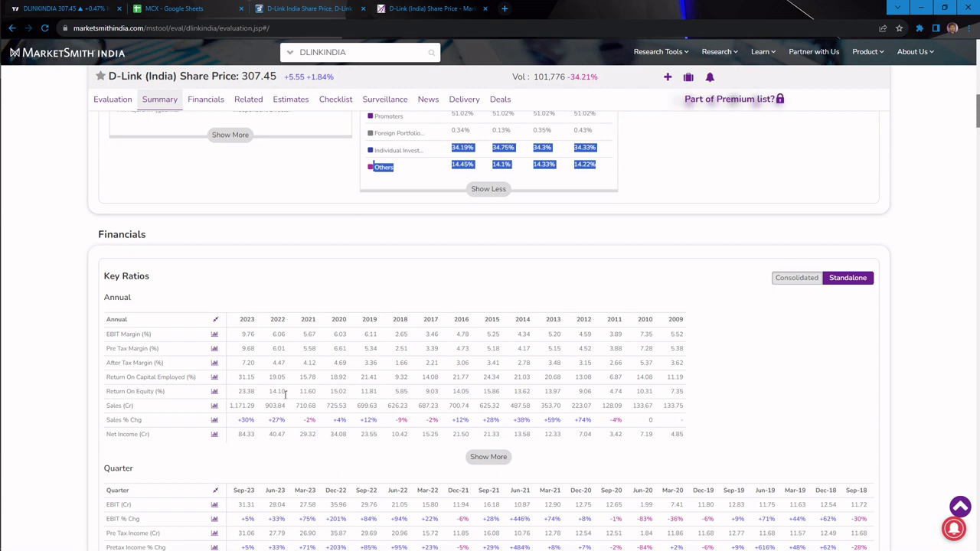
click(12, 424)
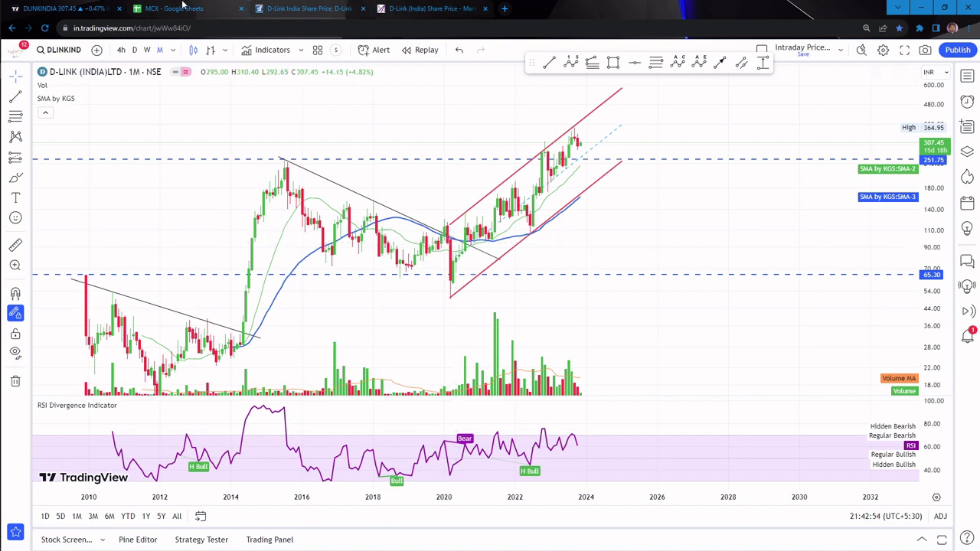
click(219, 8)
Step: Inspect Dlink's 2022 recommended, high and 308 CMP values, then select its 2023 row (average 276.5)
click(207, 132)
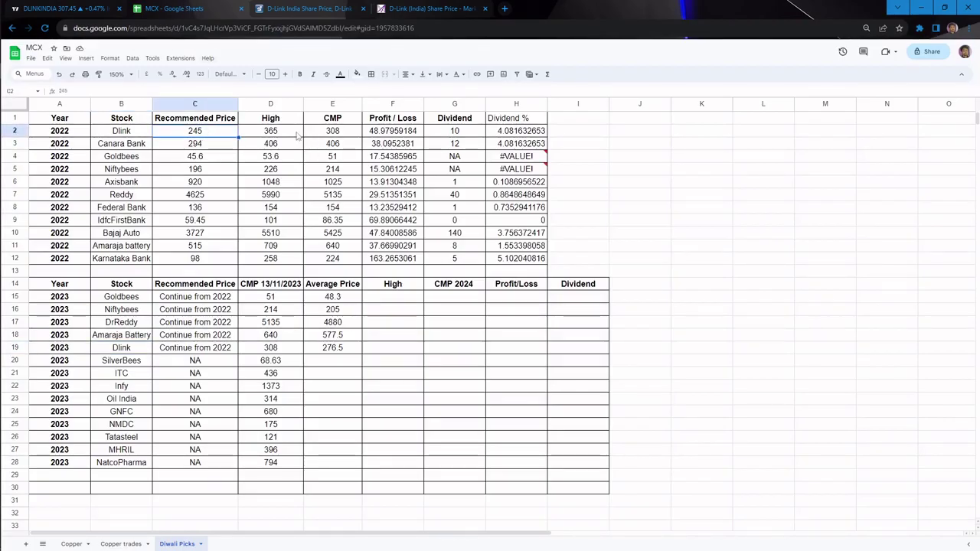
key(Right)
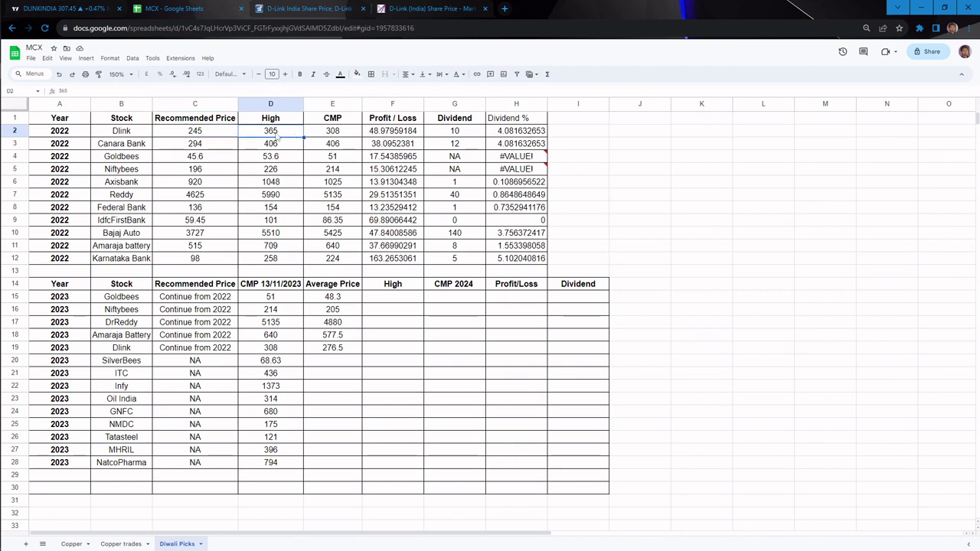
click(327, 136)
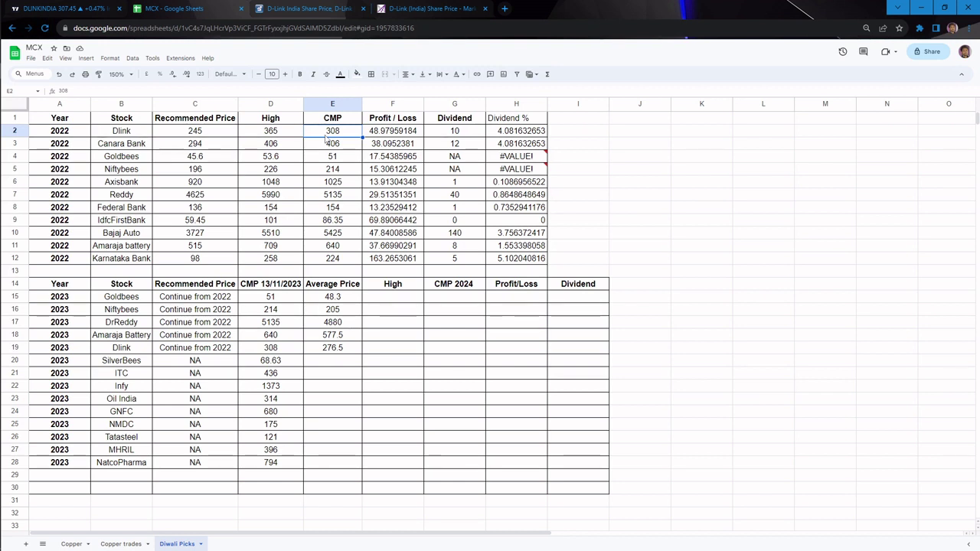
click(325, 352)
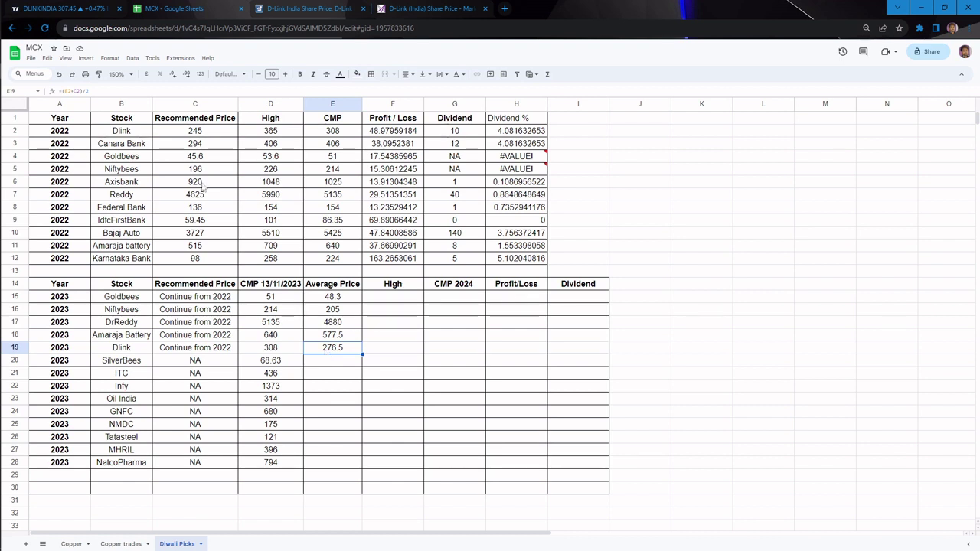
drag(61, 348, 592, 355)
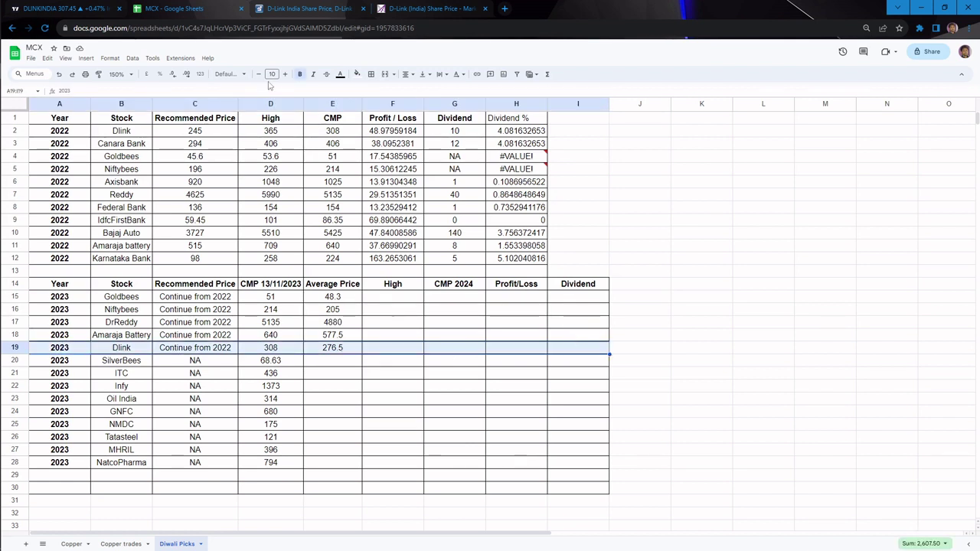
Step: Fill the selected 2023 Dlink row A19:I19 yellow and deselect to view it
click(357, 74)
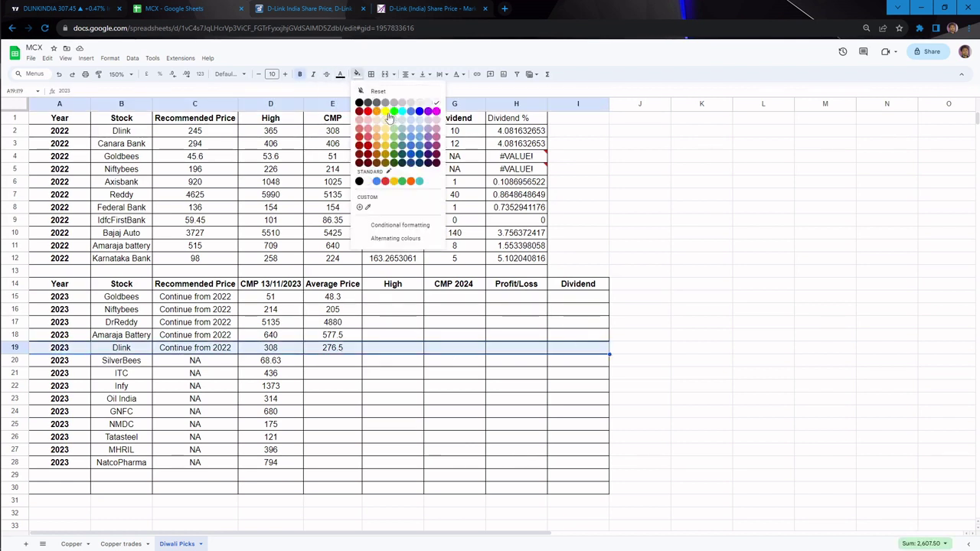
click(387, 117)
click(698, 296)
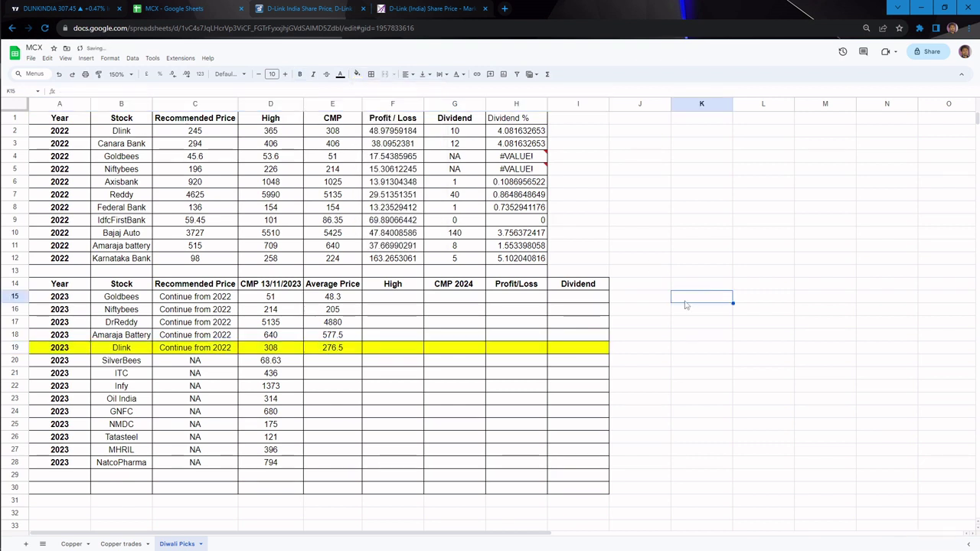